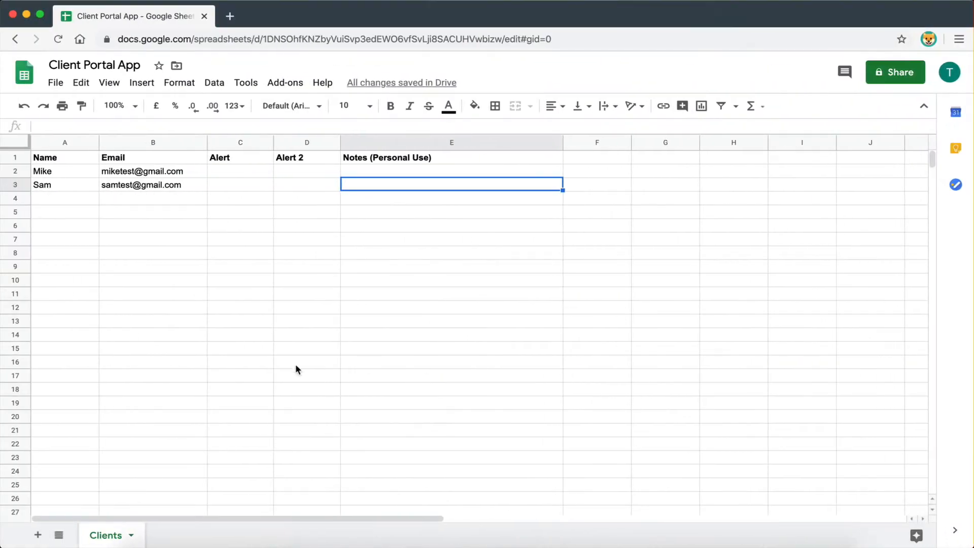
- Add a new sheet to the spreadsheet and name it Projects
left_click(36, 537)
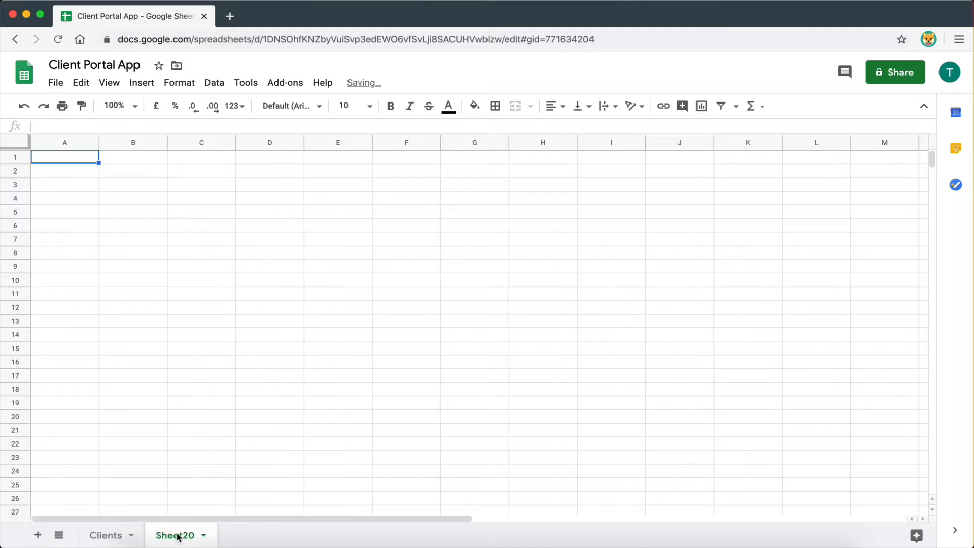
double_click(178, 536)
type("Pro")
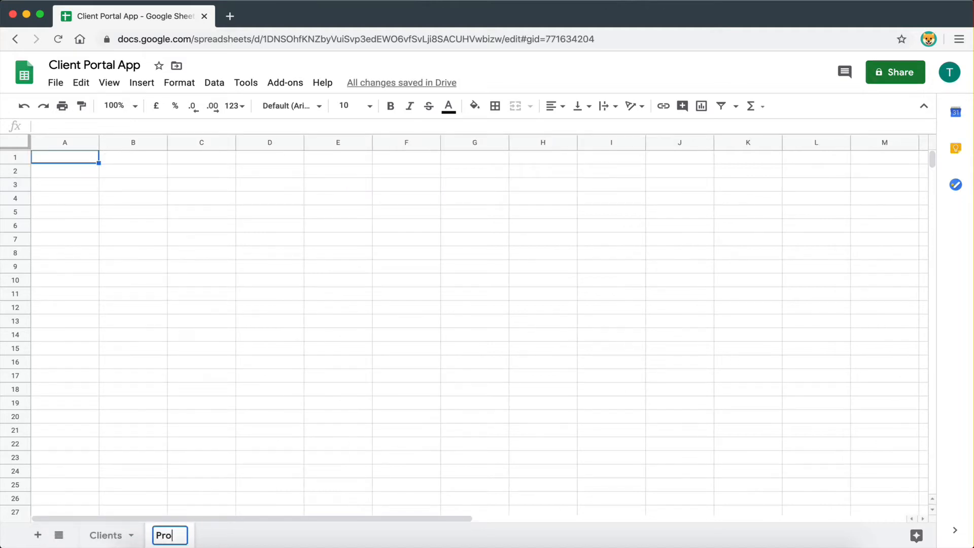
type("jects")
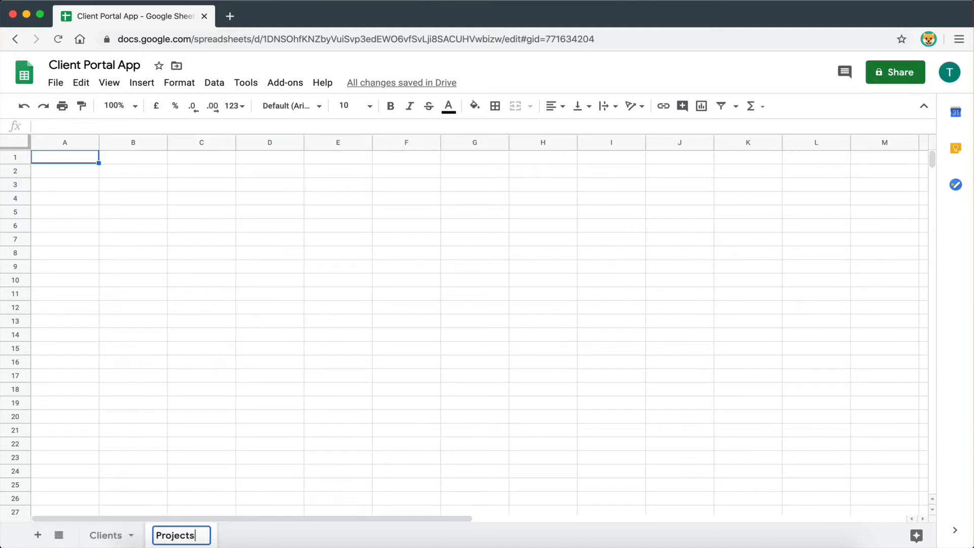
left_click(175, 456)
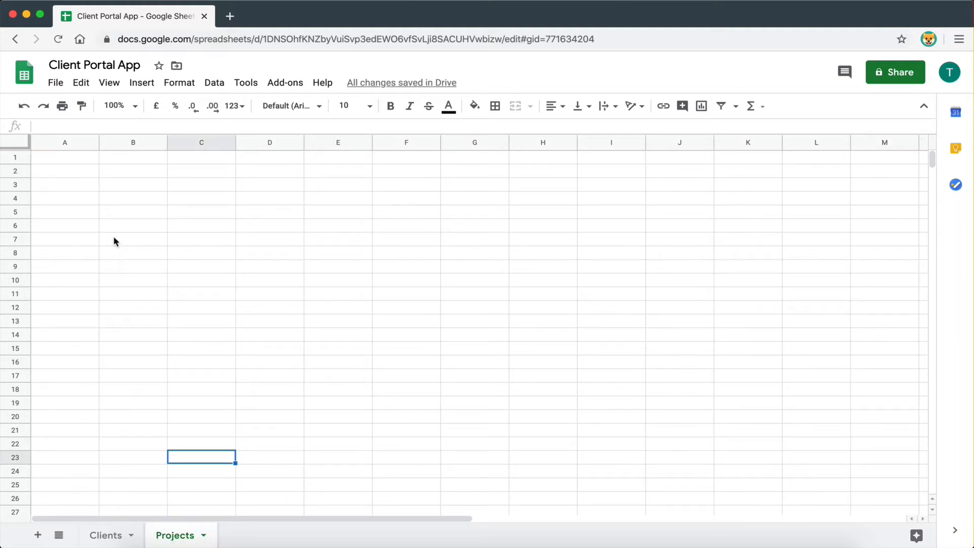
- Enter the headers Project ID, Project Name and Client Email in A1:C1
left_click(75, 162)
type("Proejc")
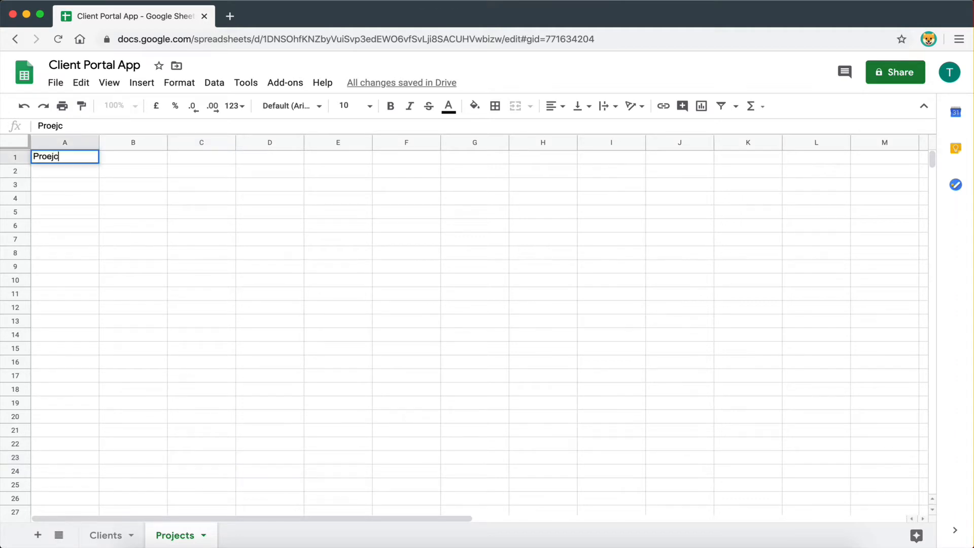
type("t")
key("BackSpace")
key("BackSpace")
key("BackSpace")
key("BackSpace")
type("ject ID")
left_click(124, 157)
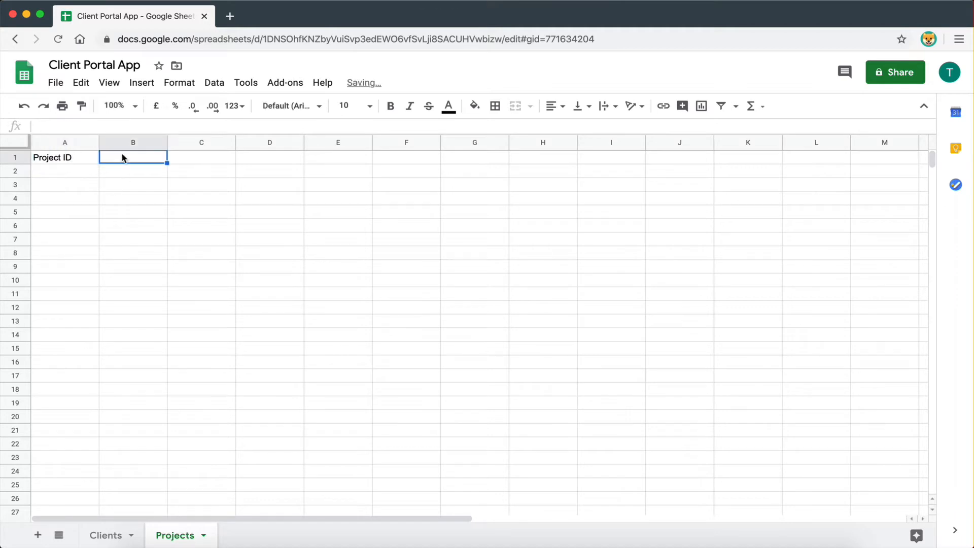
type("Proje")
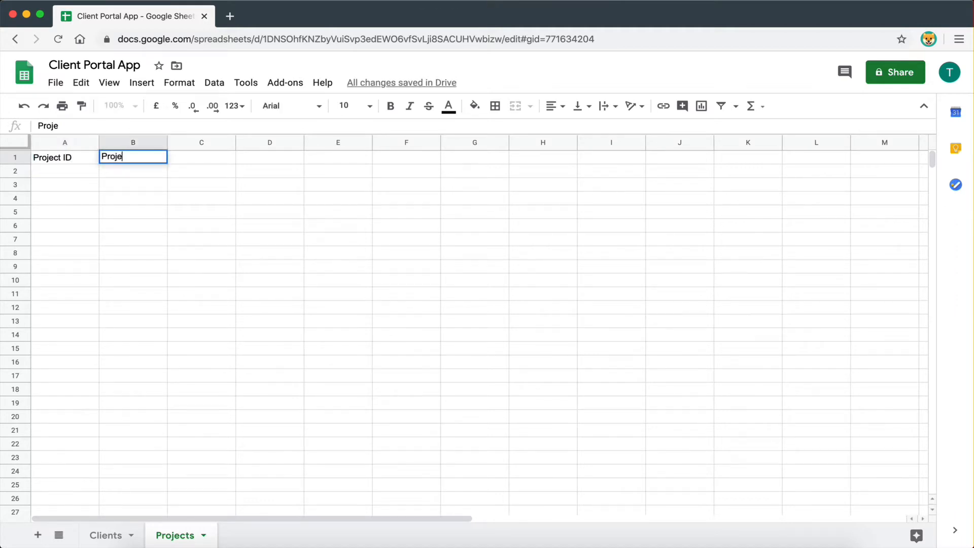
type("ct Name")
left_click(139, 197)
left_click(155, 159)
left_click(182, 161)
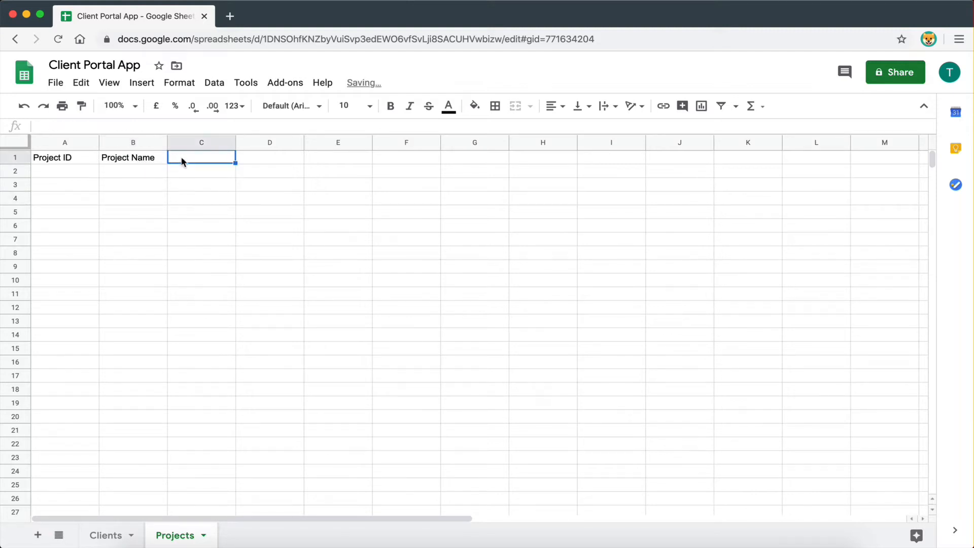
type("Client")
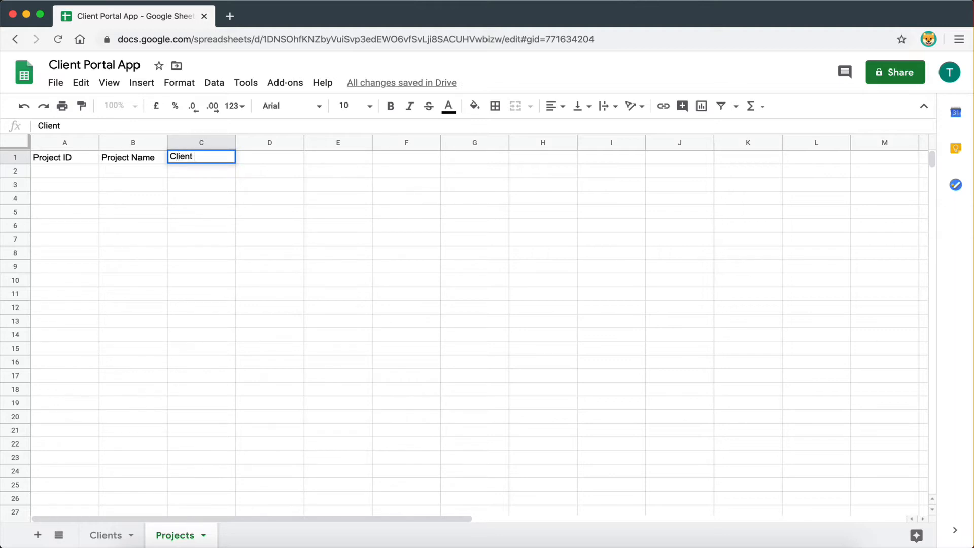
type(" Email")
left_click(195, 211)
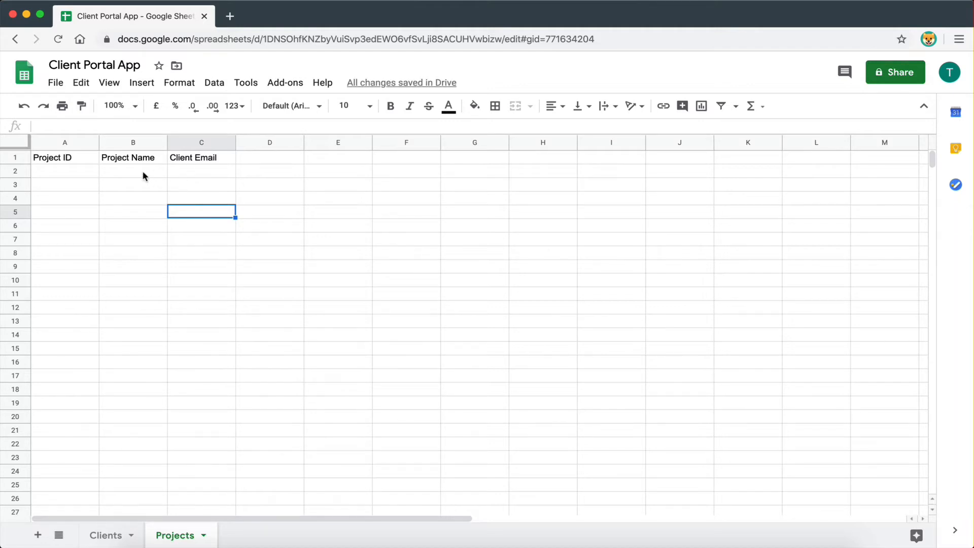
- Enter the headers Description, Start Date, Due Date, Progress and Image in D1:H1
left_click(264, 161)
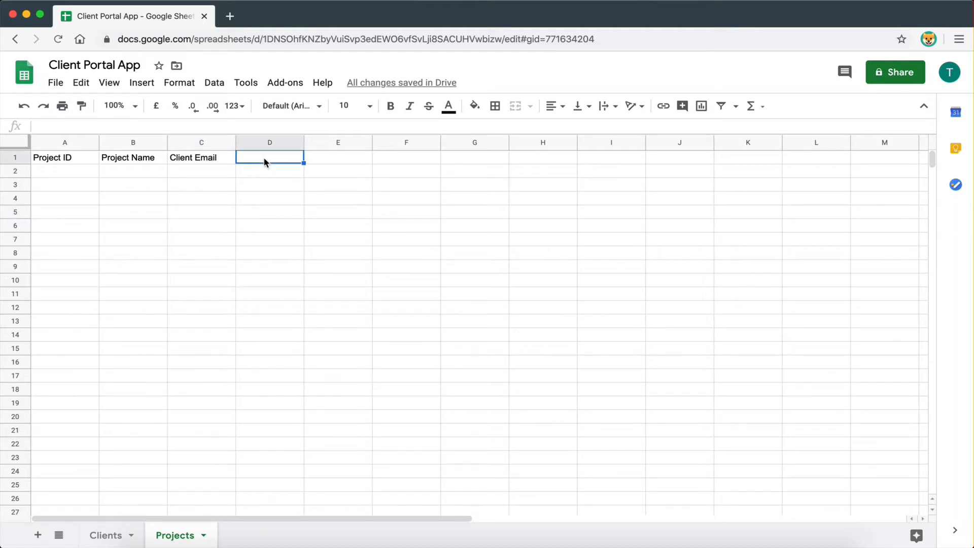
type("Description")
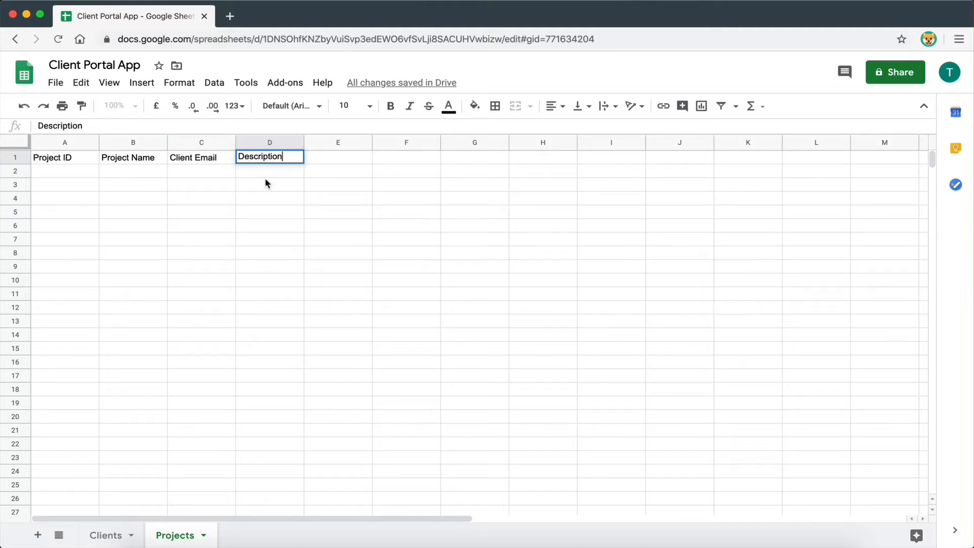
key("Return")
left_click(323, 161)
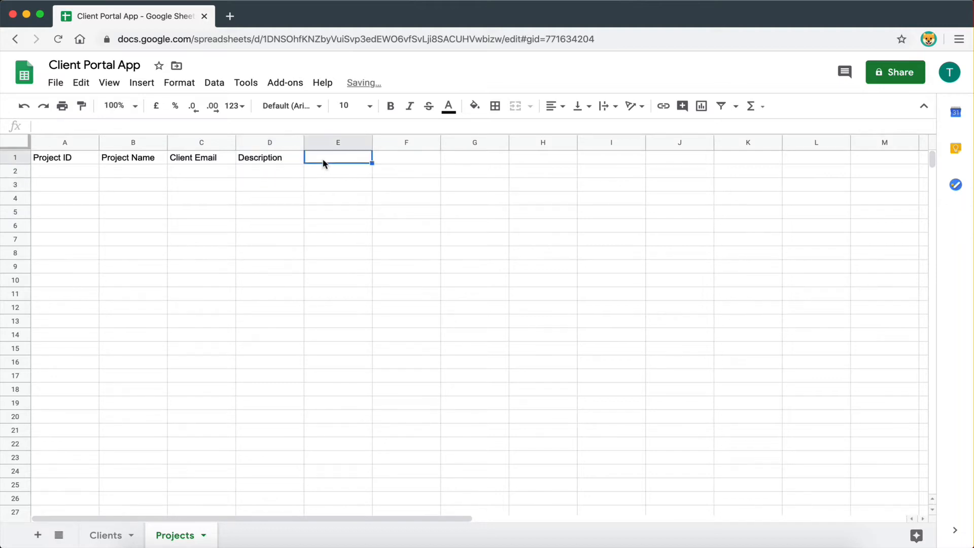
type("Sat")
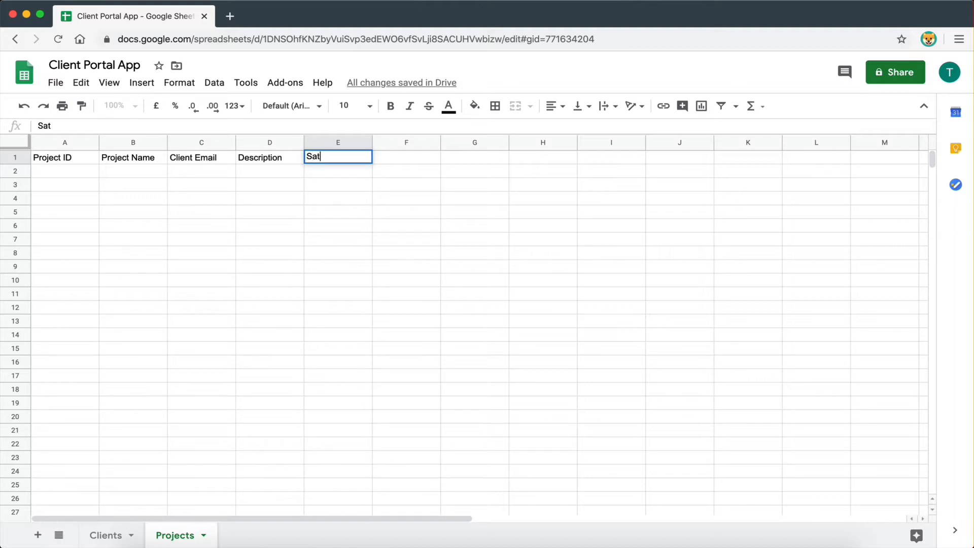
key("BackSpace")
key("BackSpace")
type("tart Date")
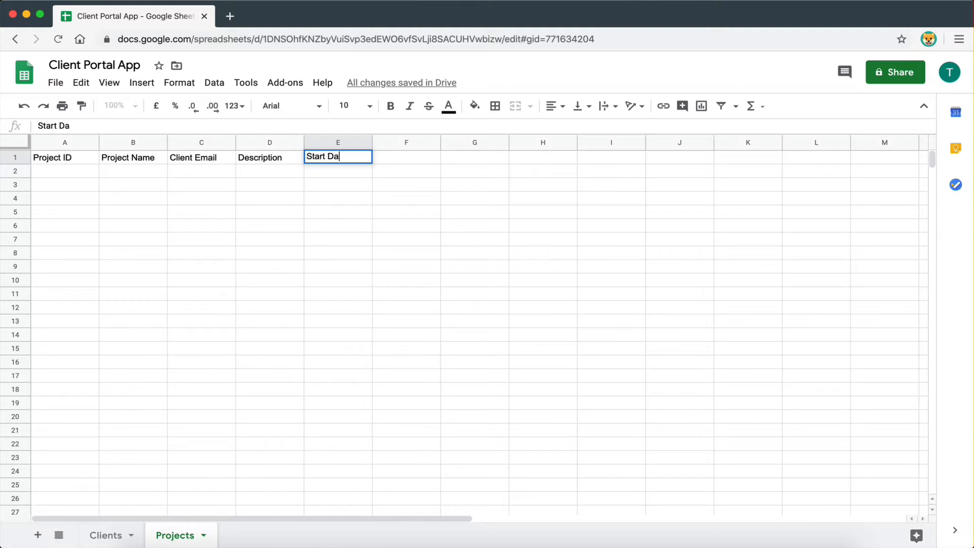
left_click(405, 225)
left_click(399, 157)
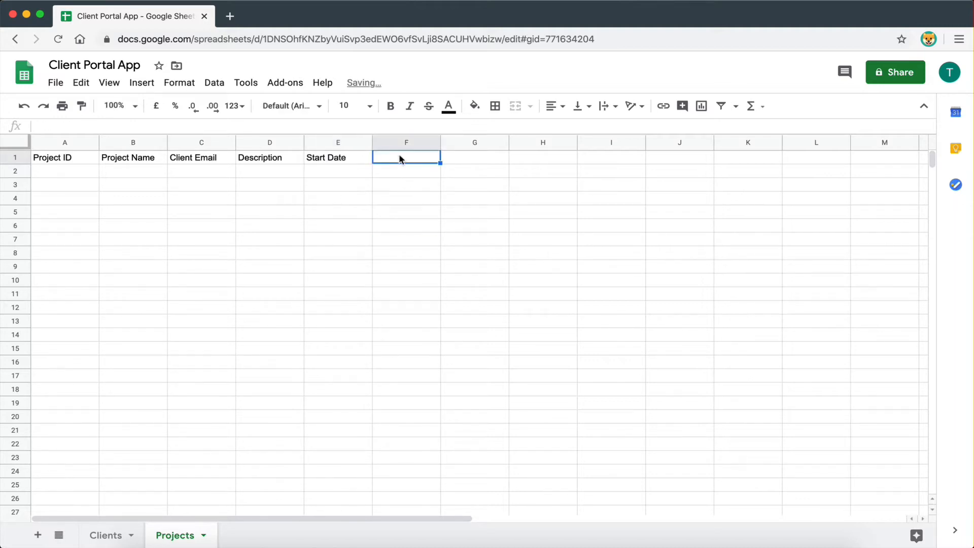
type("Due ")
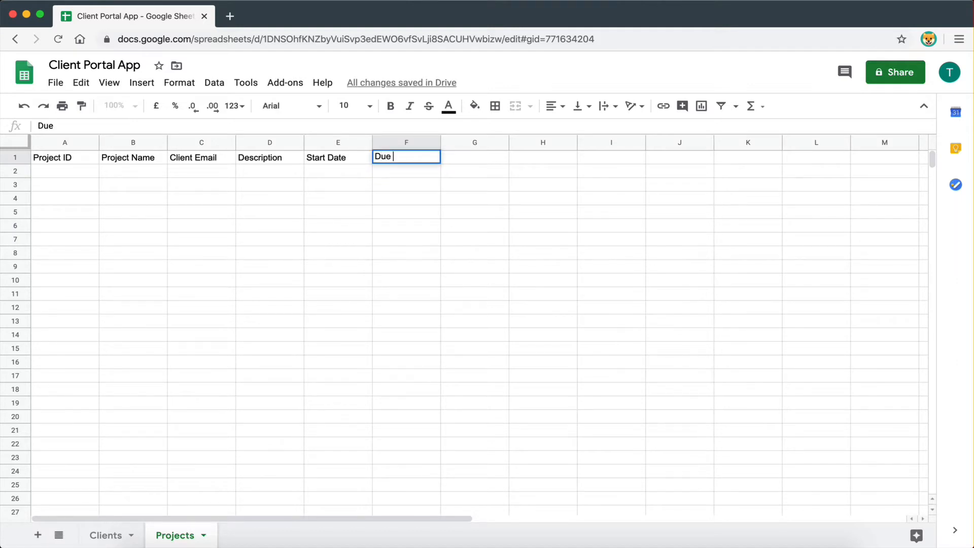
type("Date")
key("Tab")
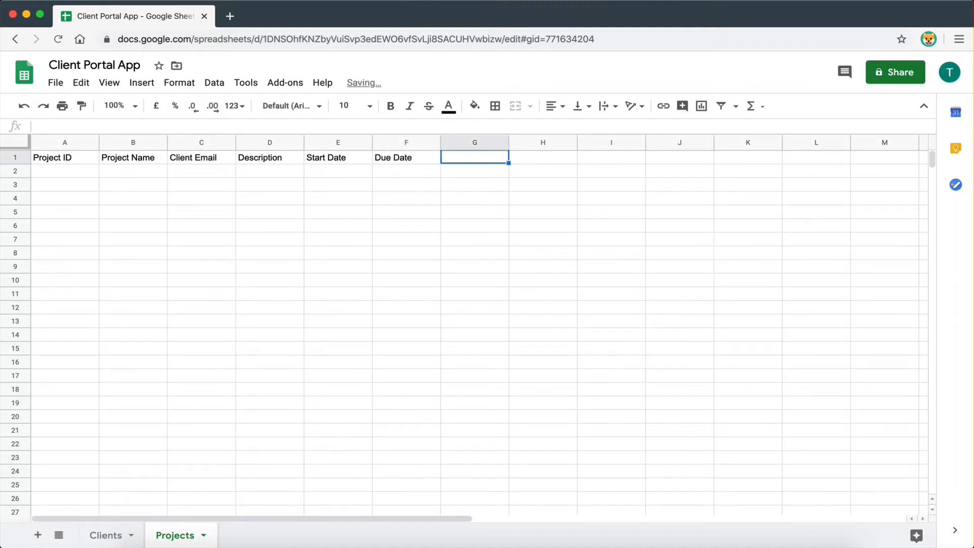
type("Progress")
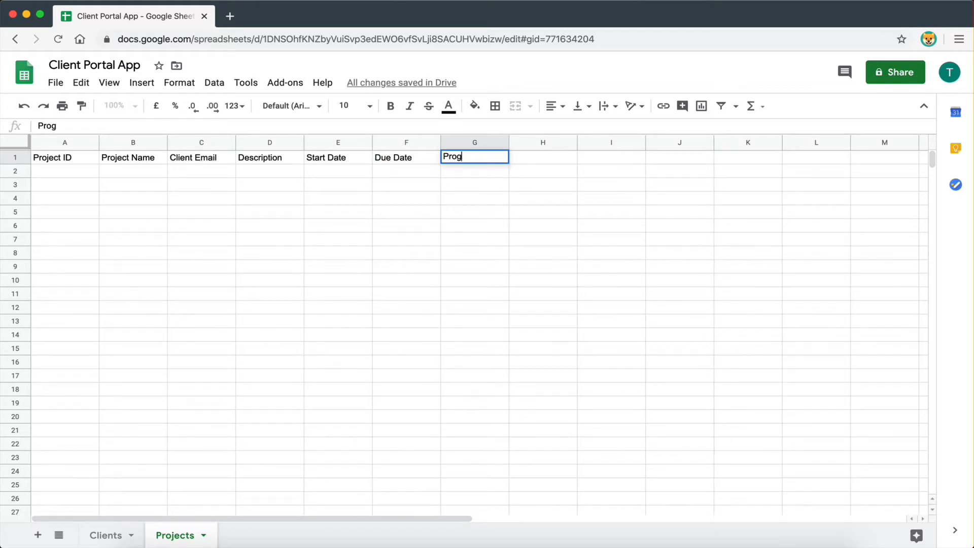
left_click(414, 211)
left_click(528, 161)
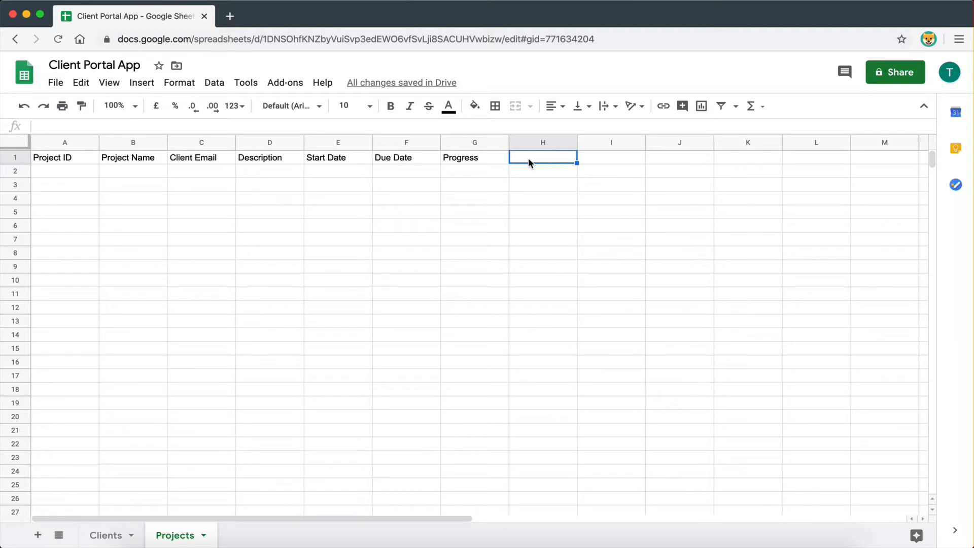
type("Image")
left_click(552, 188)
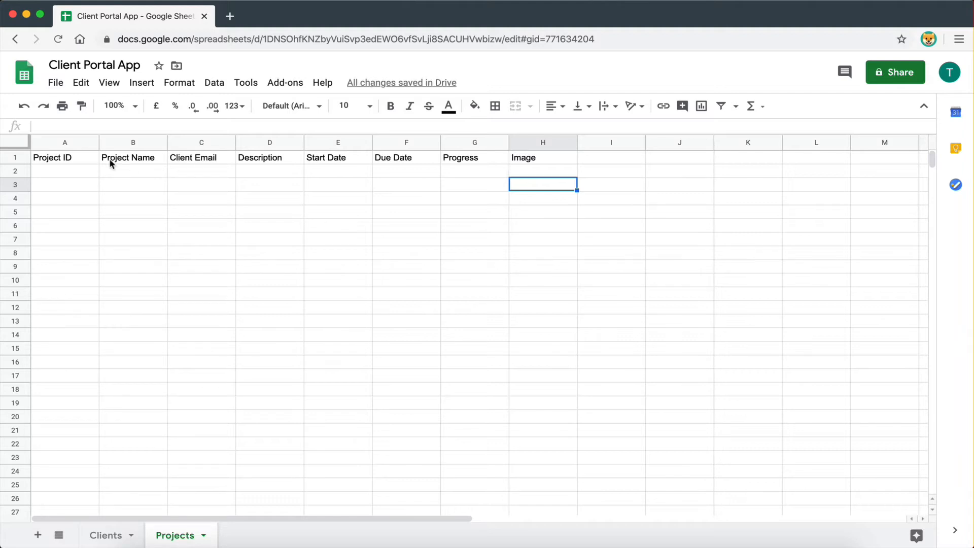
left_click_drag(84, 158, 513, 159)
- Bold the Projects header row A1:H1, then move over to the Glide editor
key("ctrl+b")
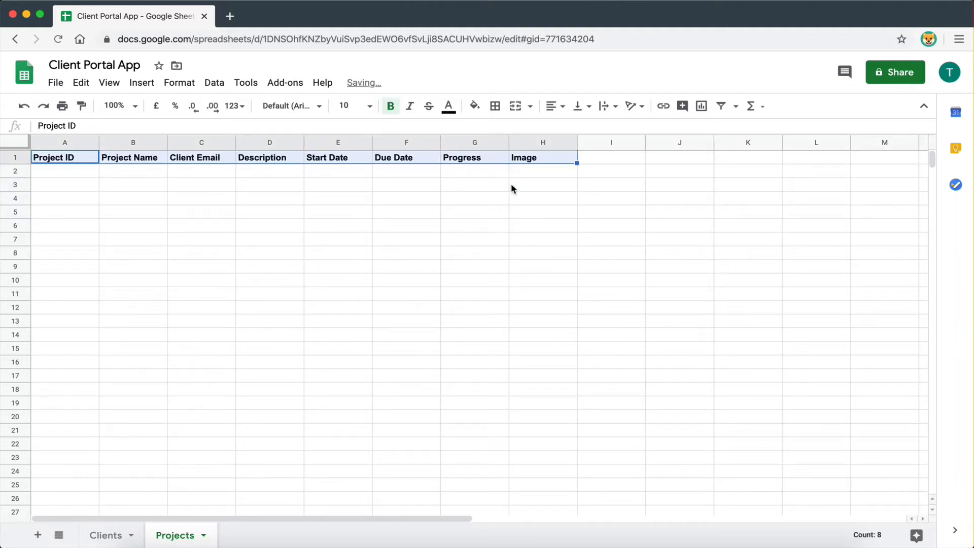
left_click_drag(504, 211, 506, 223)
left_click_drag(61, 159, 533, 161)
left_click(363, 292)
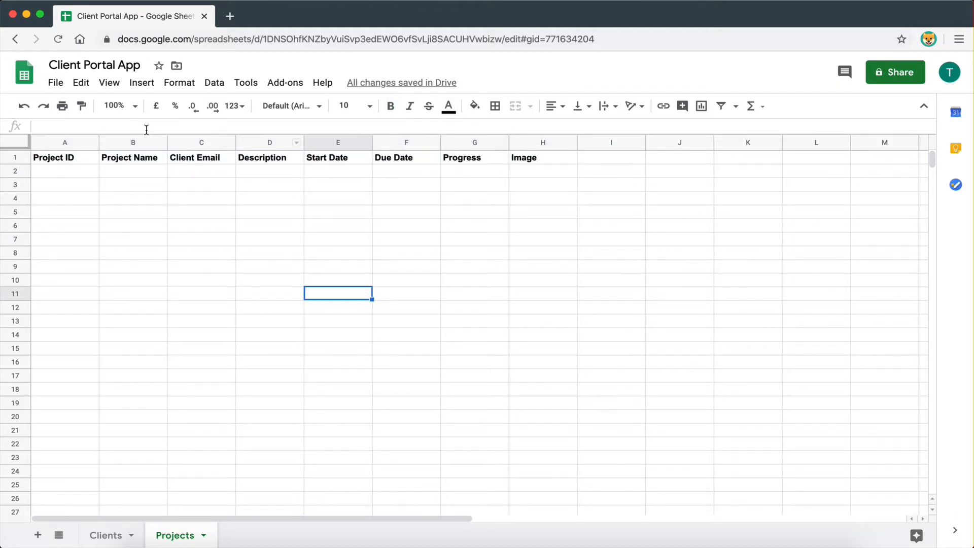
left_click(260, 260)
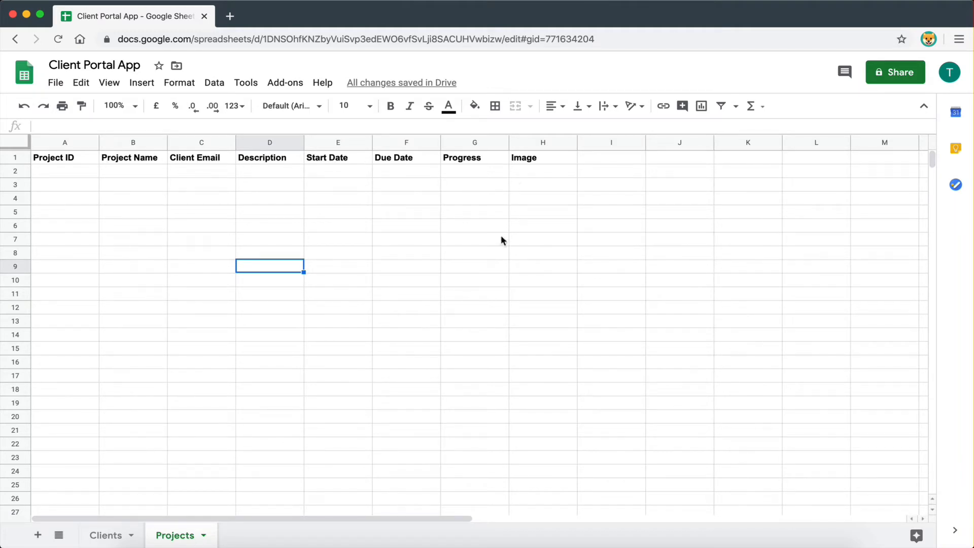
key("ctrl+Right")
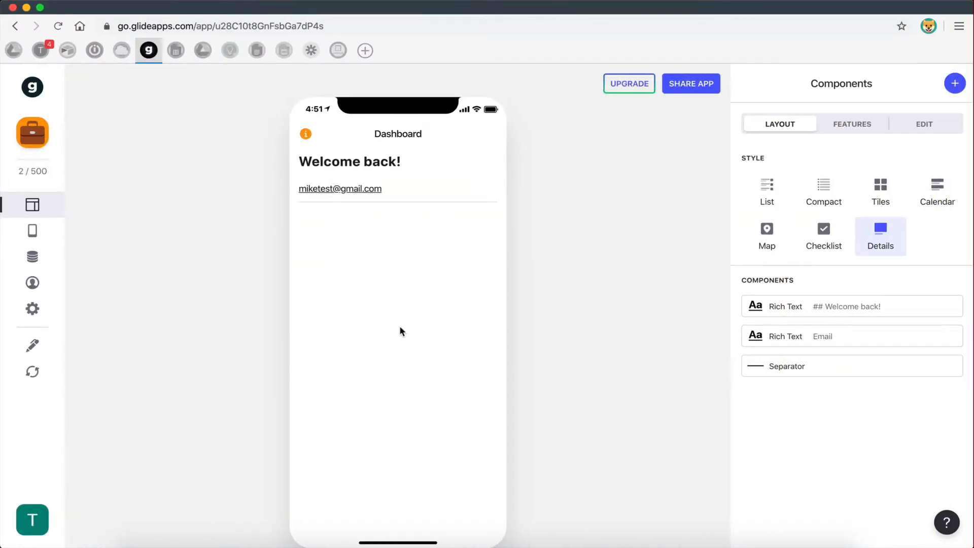
- Add an Inline List component to the Dashboard screen, showing the Clients rows
left_click(955, 84)
scroll(827, 348, "down", 10)
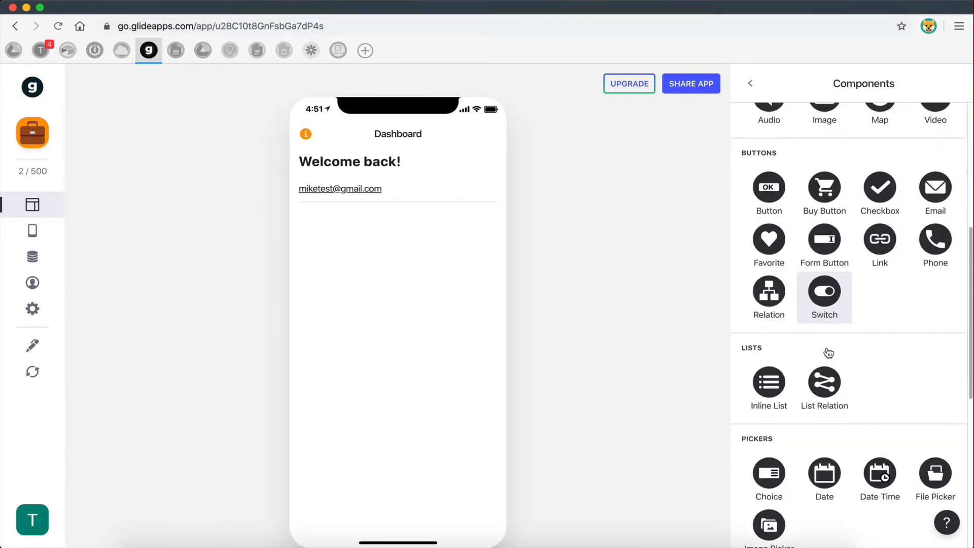
scroll(765, 345, "down", 3)
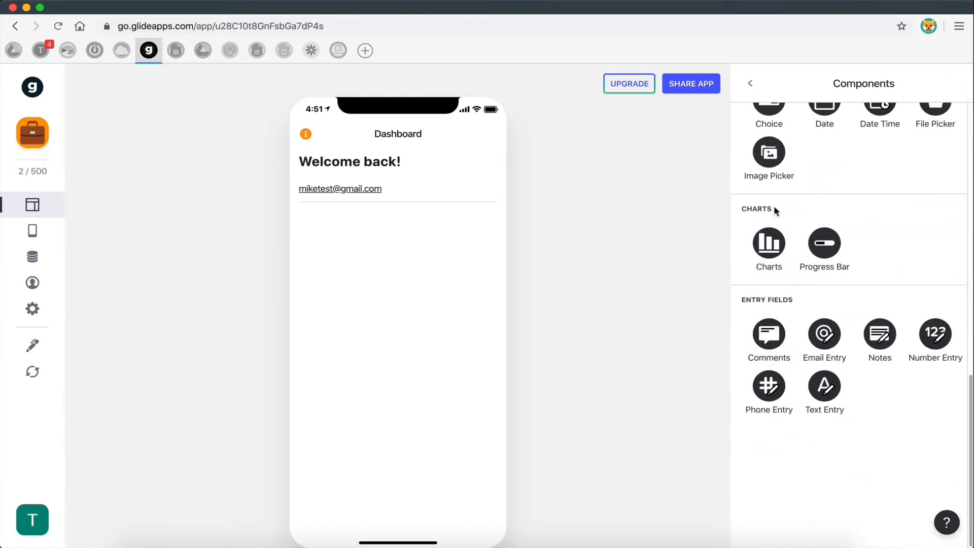
scroll(774, 206, "up", 5)
scroll(774, 205, "up", 5)
scroll(770, 243, "down", 4)
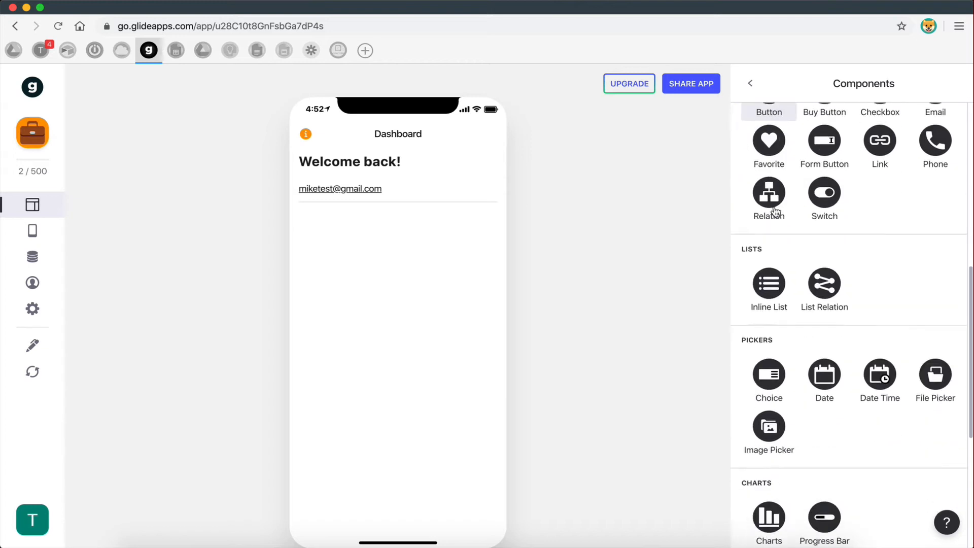
left_click(769, 304)
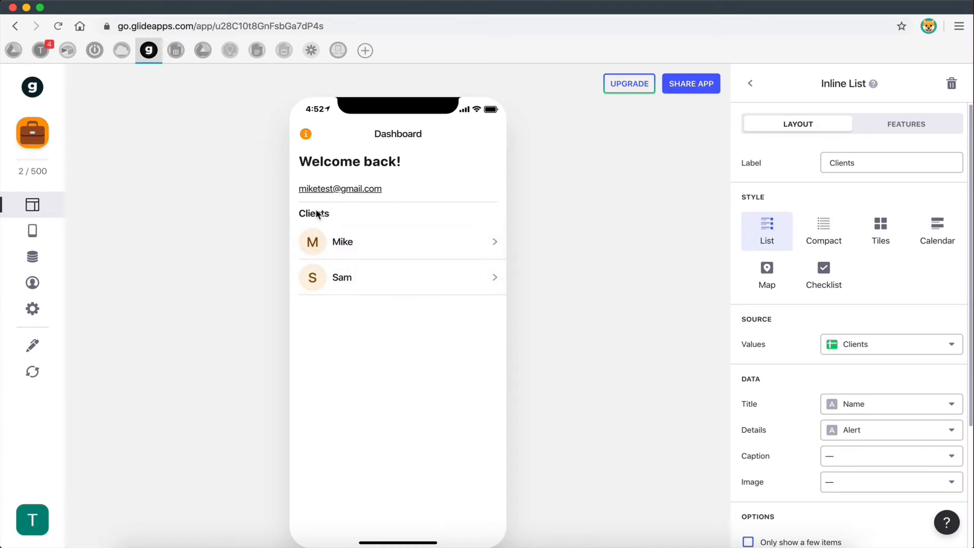
- Reload the sheet data and point the inline list at the Projects sheet
left_click(857, 347)
left_click(812, 326)
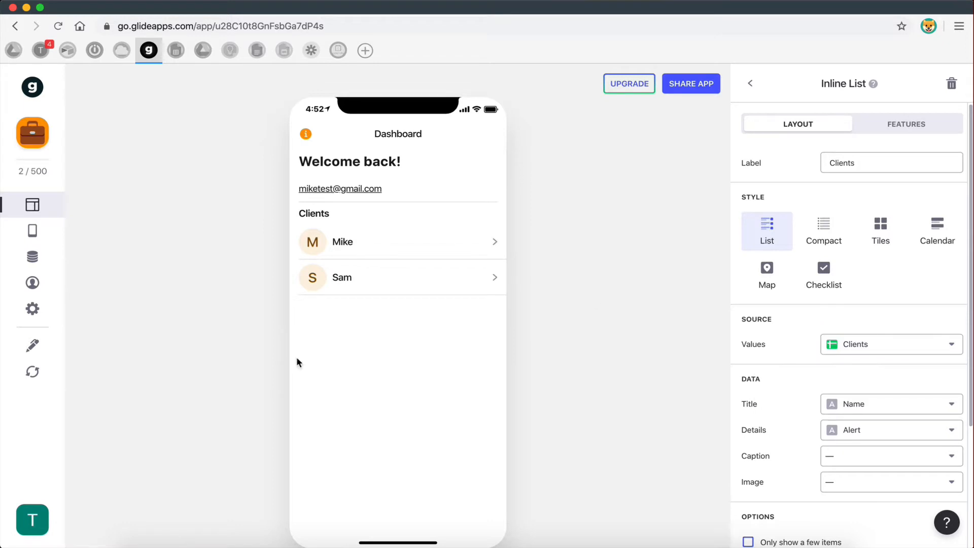
left_click(32, 373)
left_click(870, 345)
left_click(796, 421)
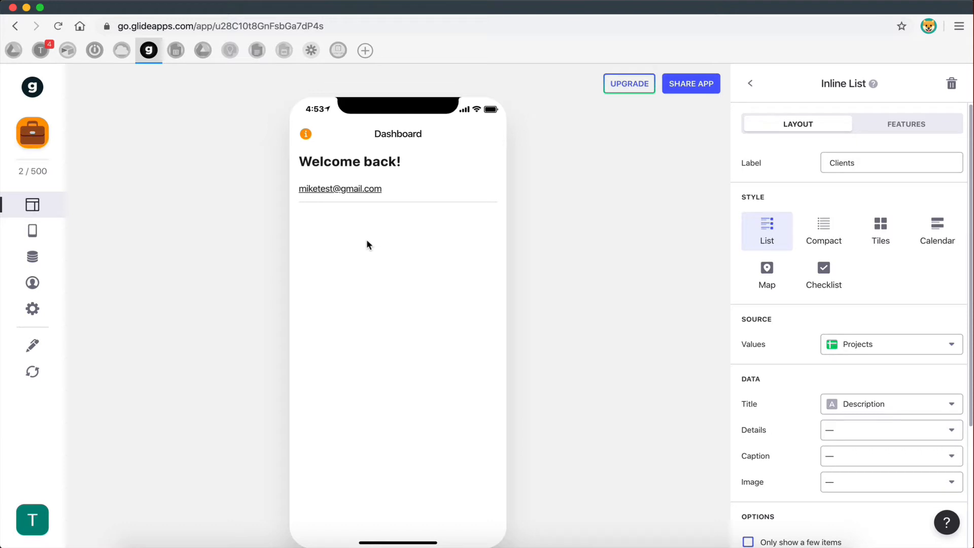
- Replace the list's filter with a new Client Email filter using the 'is' operator
left_click(889, 128)
left_click(776, 243)
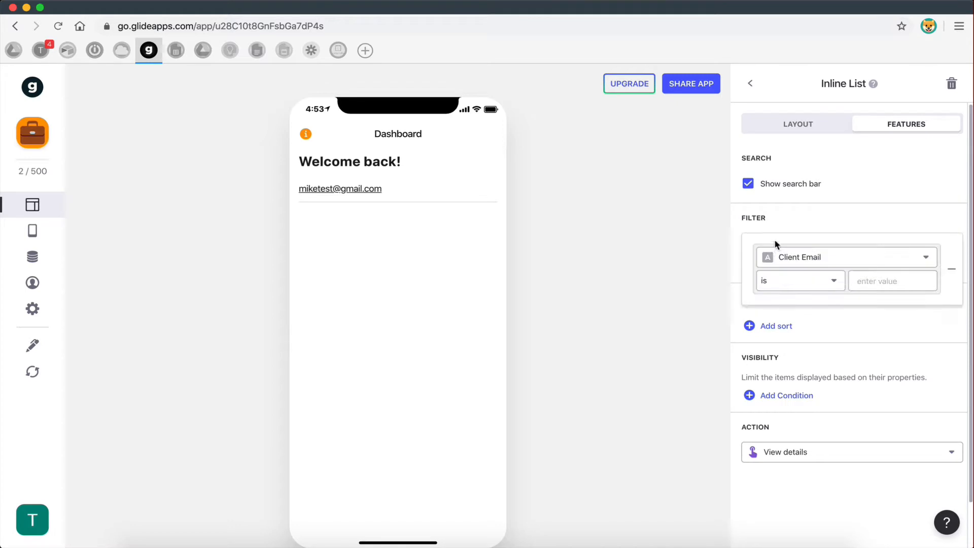
left_click(963, 247)
left_click(753, 256)
left_click(797, 259)
left_click(795, 336)
left_click(777, 289)
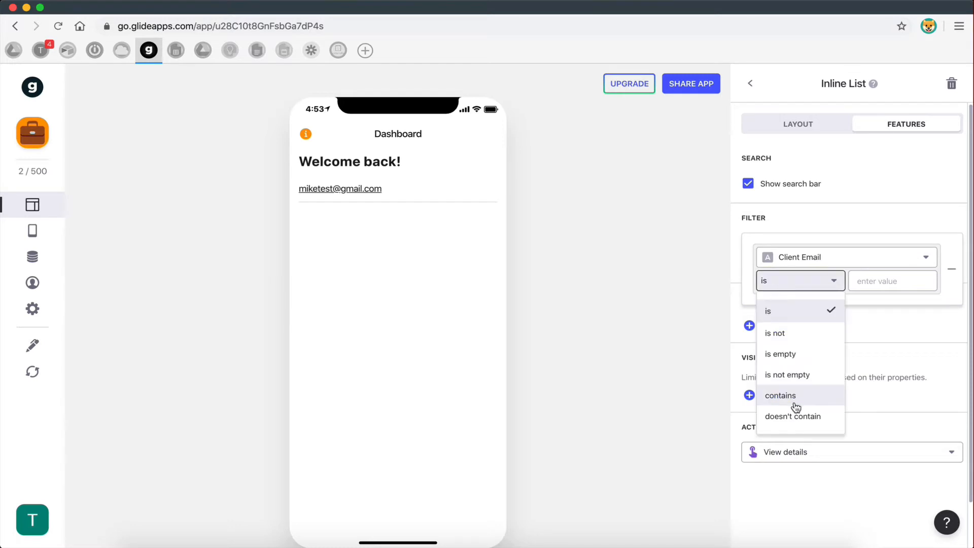
left_click(844, 237)
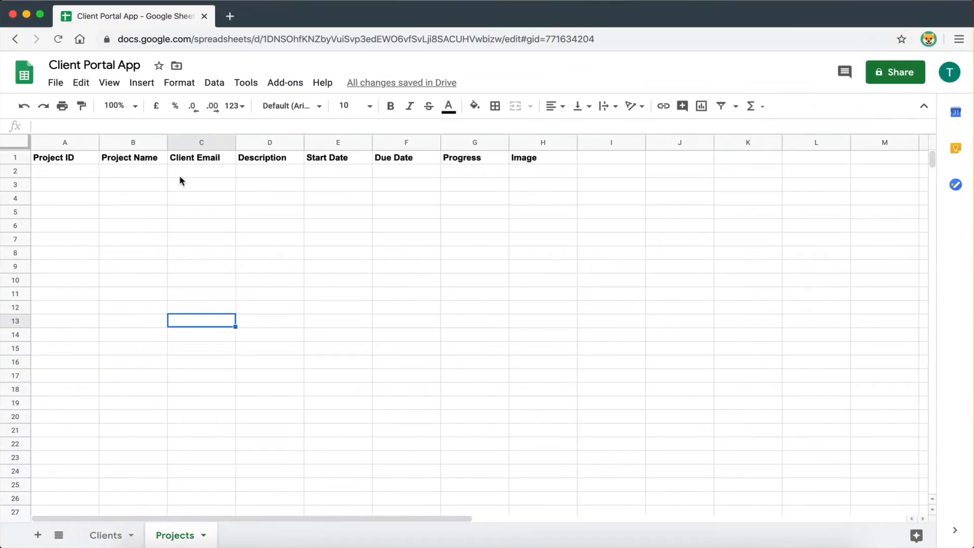
- Enter project ID 0001, name Test Project and the client's e-mail in row 2, widening column C
left_click(72, 174)
type("0001")
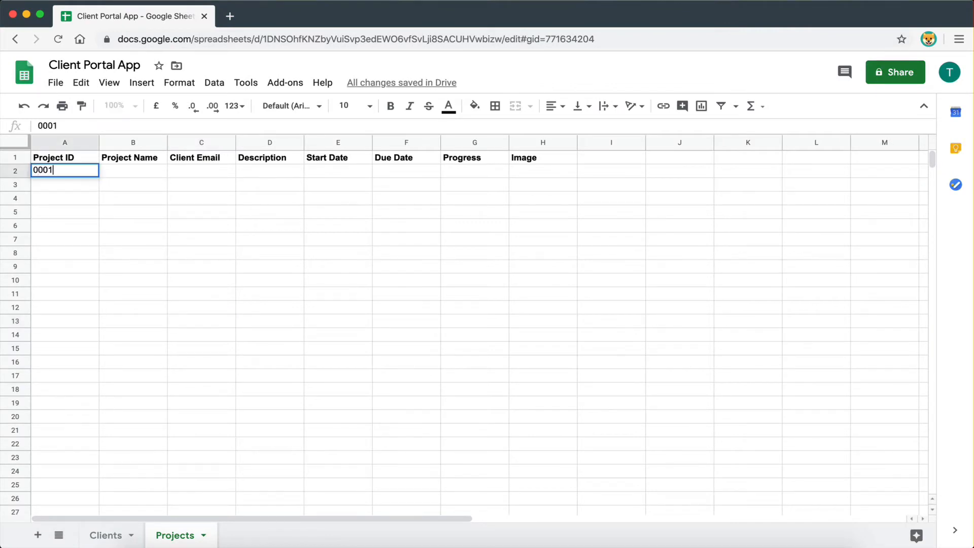
key("Tab")
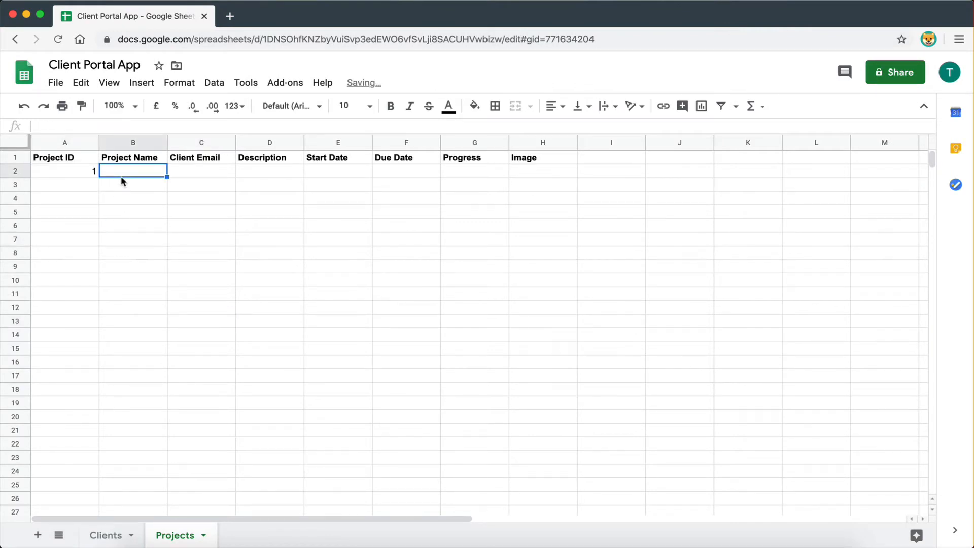
type("Test Pro")
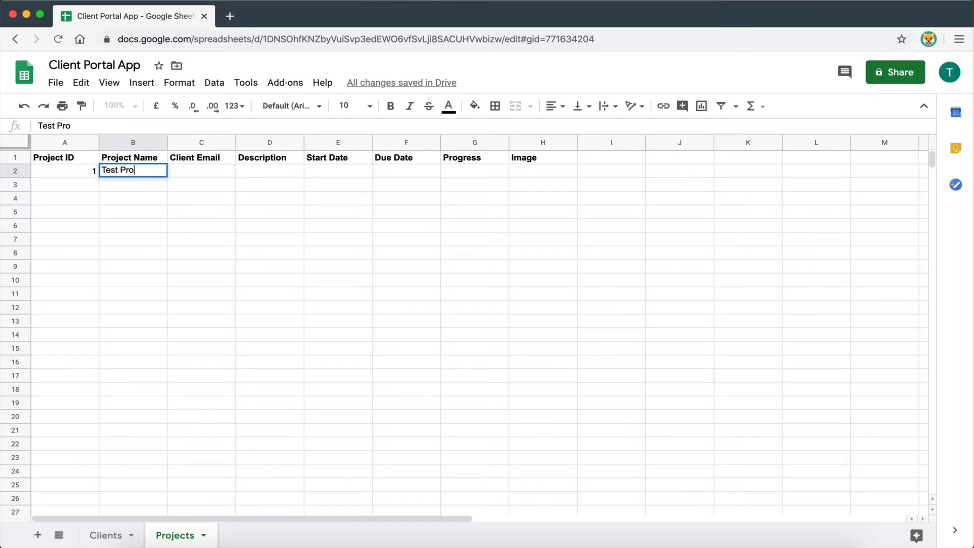
type("ject")
left_click(157, 226)
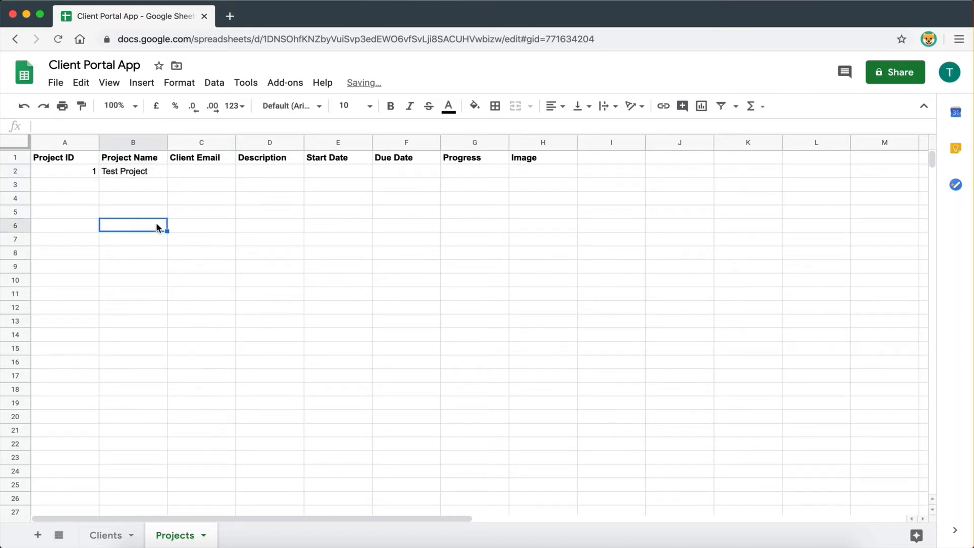
left_click(196, 178)
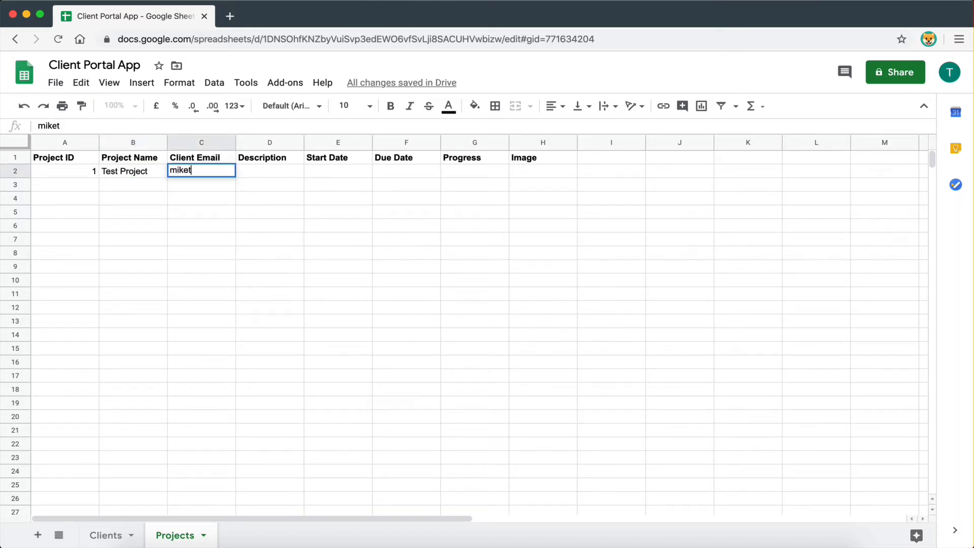
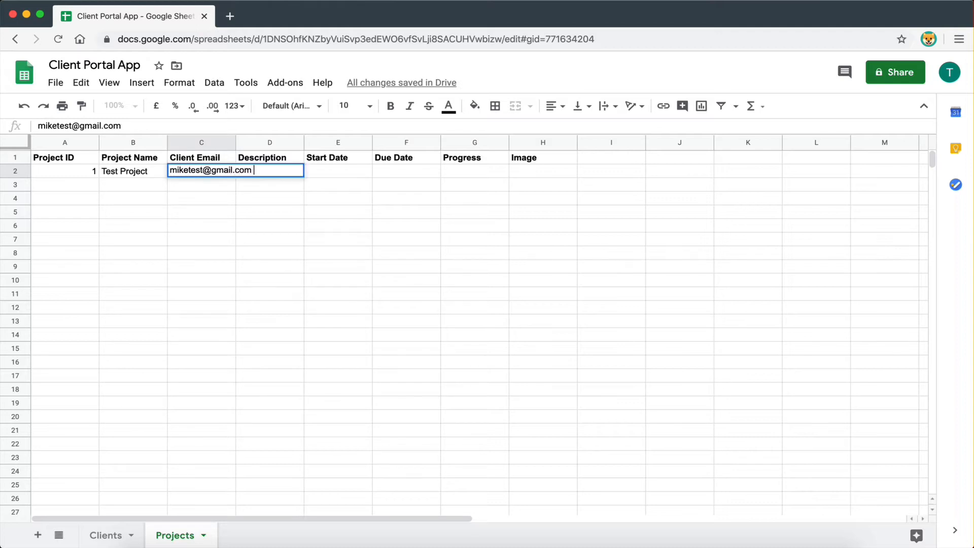
left_click(212, 224)
left_click_drag(236, 144, 254, 143)
- Add description 'just a test project', dates 1/4/2020 and 5/5/2020, and progress 40 to row 2
left_click(278, 175)
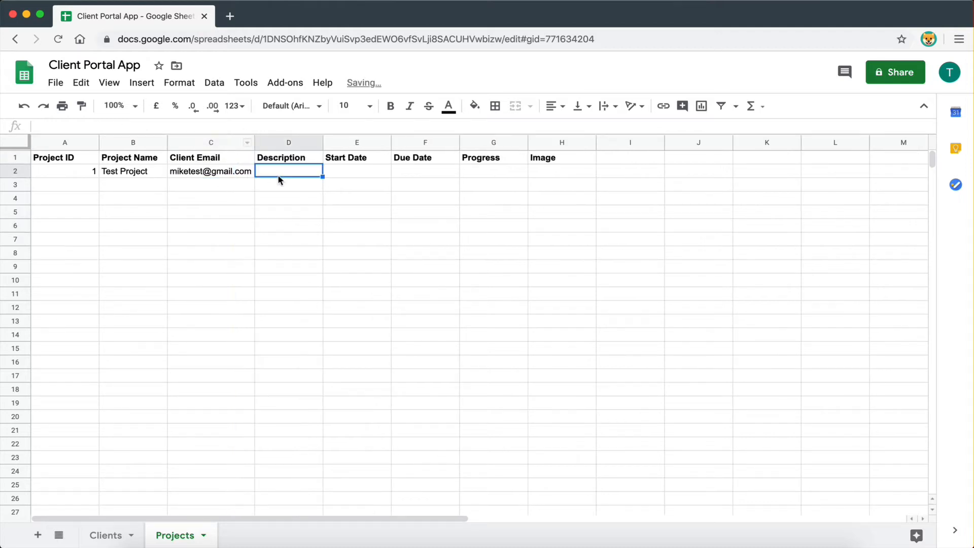
type("just")
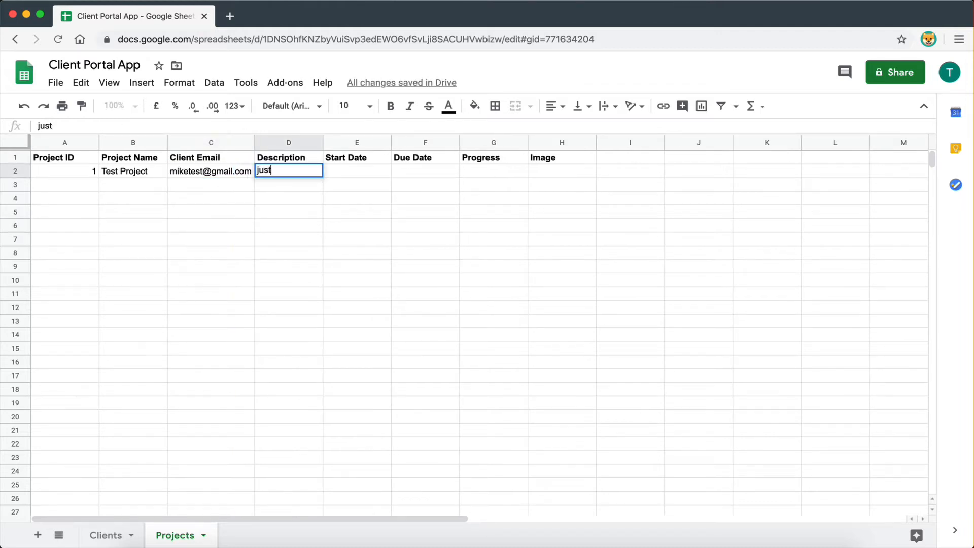
type(" a test project")
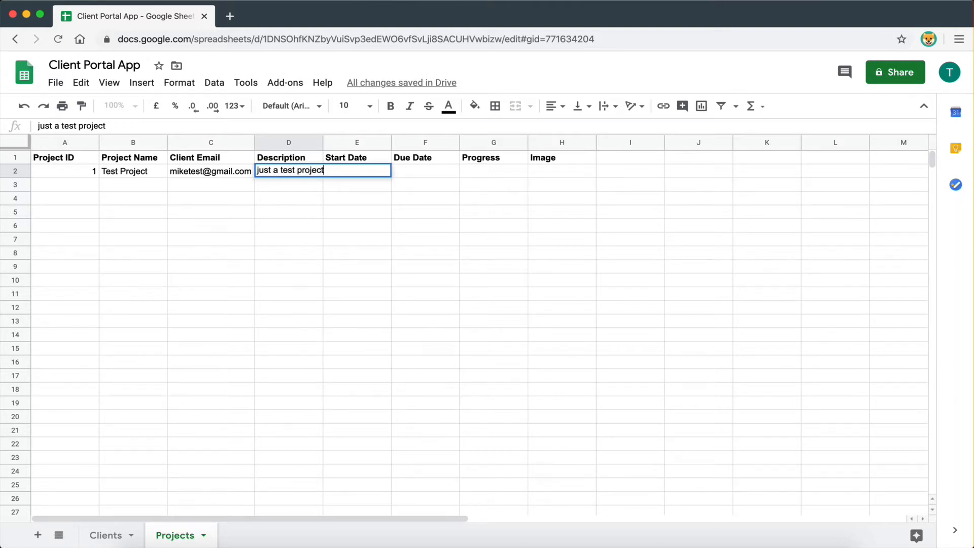
left_click(356, 252)
left_click_drag(322, 147, 326, 147)
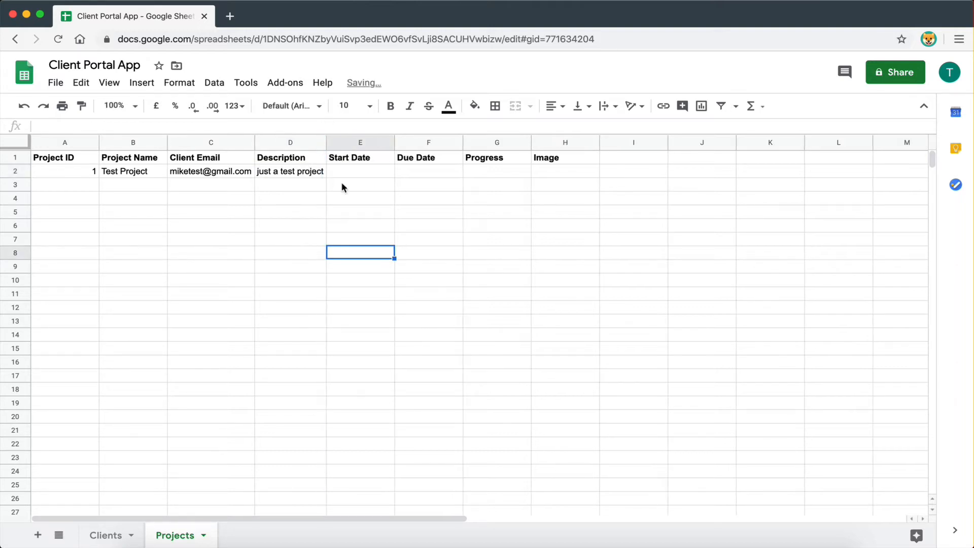
left_click(362, 172)
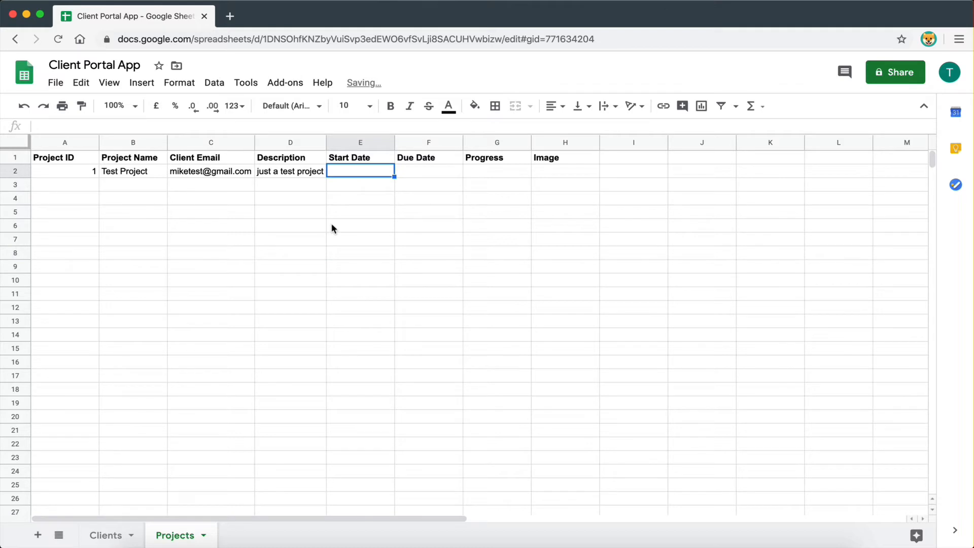
type("1/")
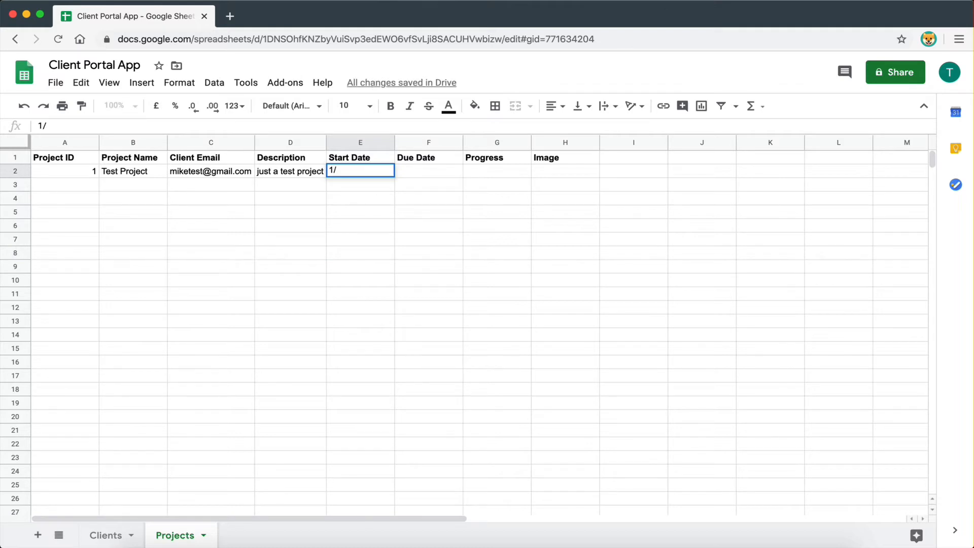
type("4/2020")
key("Return")
left_click(419, 172)
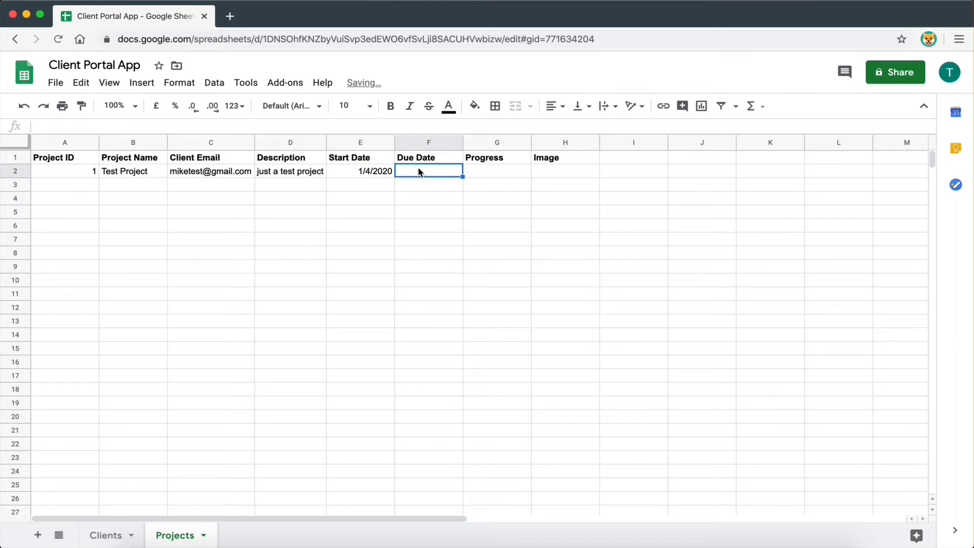
type("5/5")
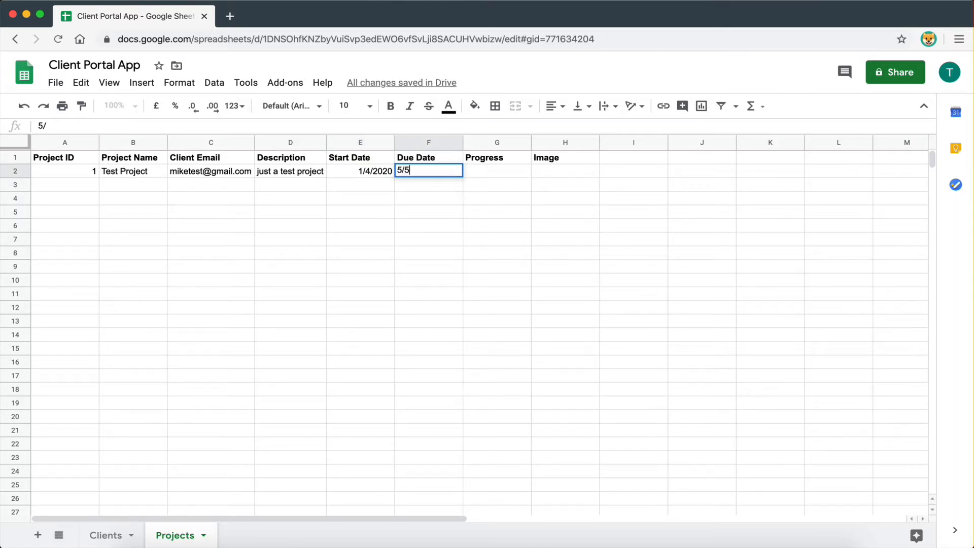
type("/2020")
key("Return")
left_click(490, 172)
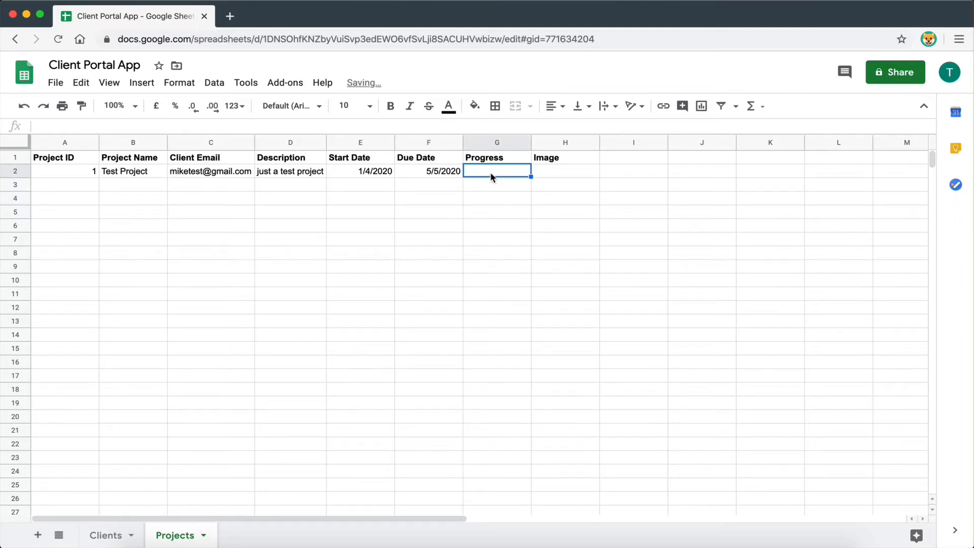
type("40")
left_click(492, 225)
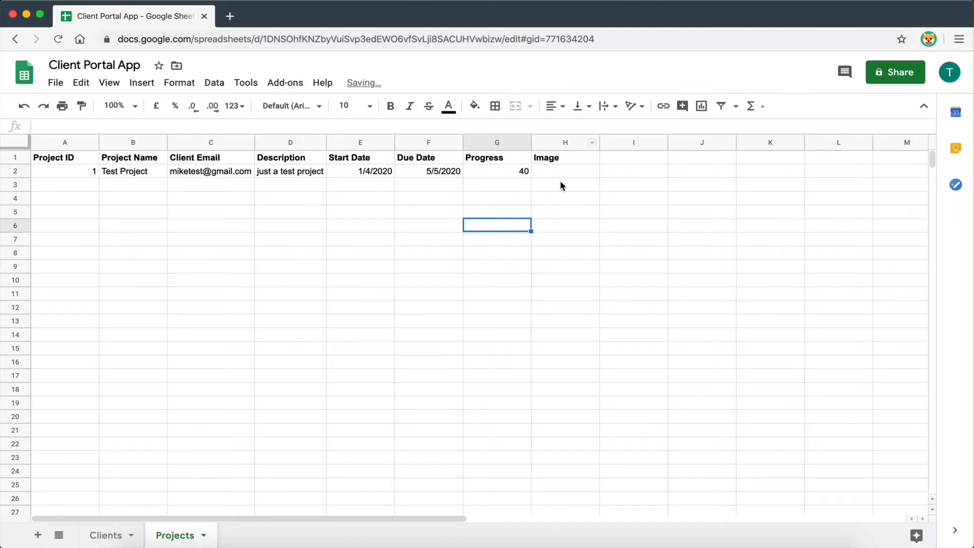
key("ctrl+Right")
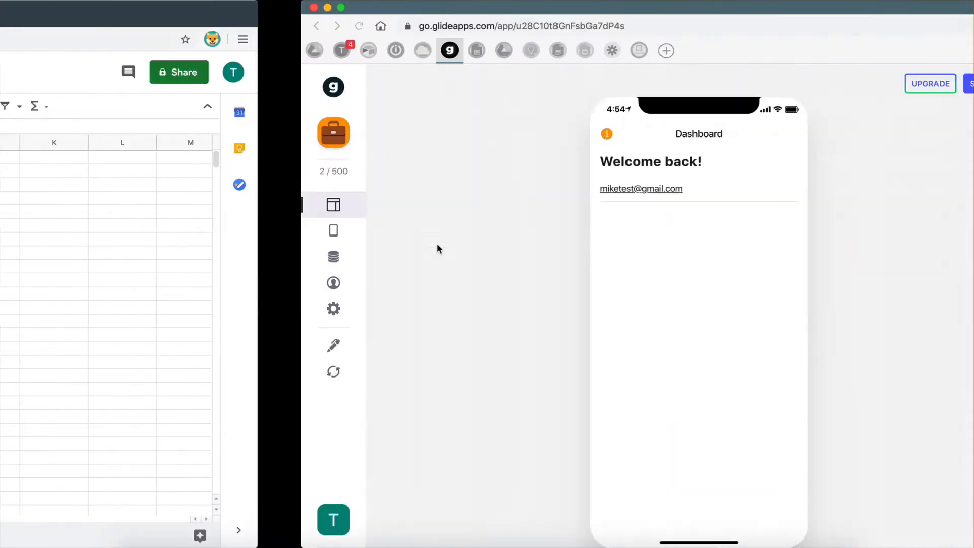
- Reload the sheet and filter the list to Client Email is signed-in user
key("ctrl+Left")
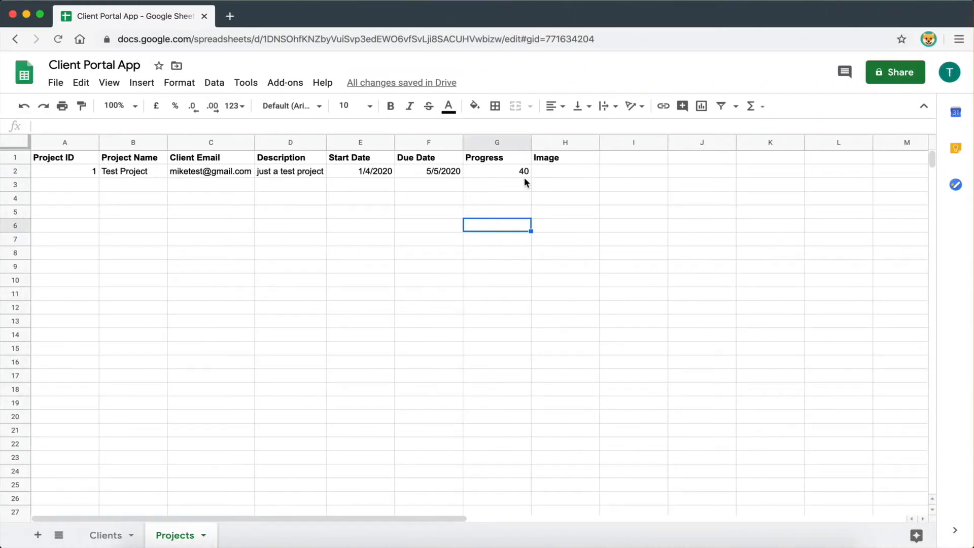
key("ctrl+Right")
left_click(38, 374)
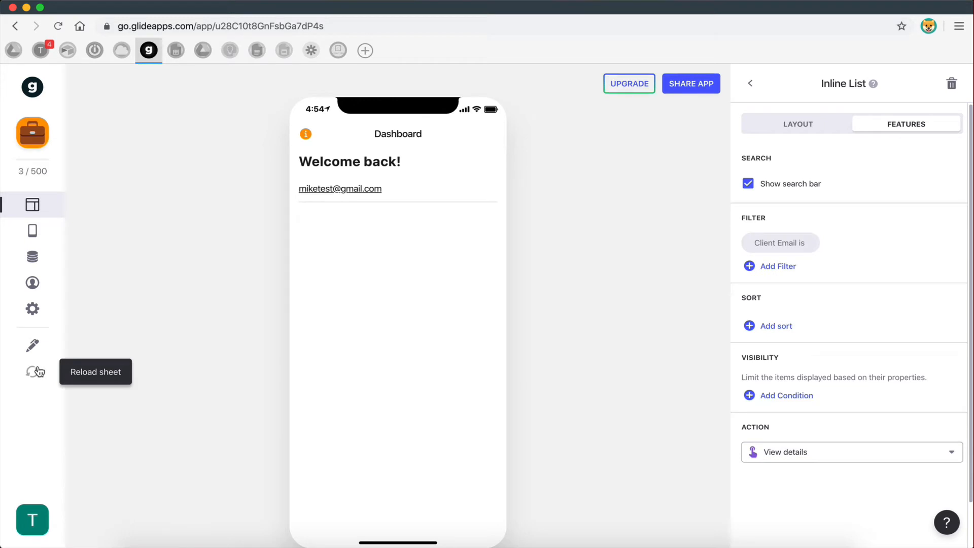
left_click(818, 248)
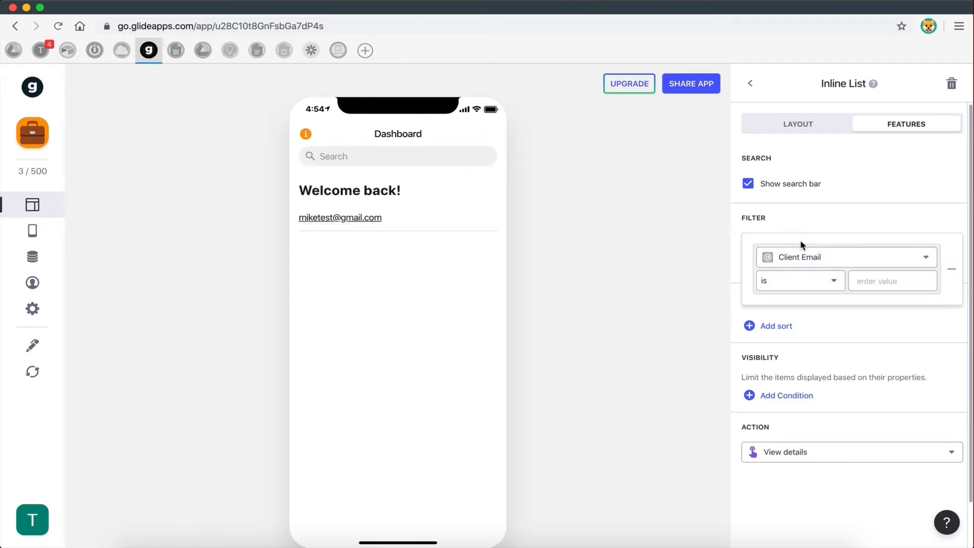
left_click(950, 268)
left_click(776, 256)
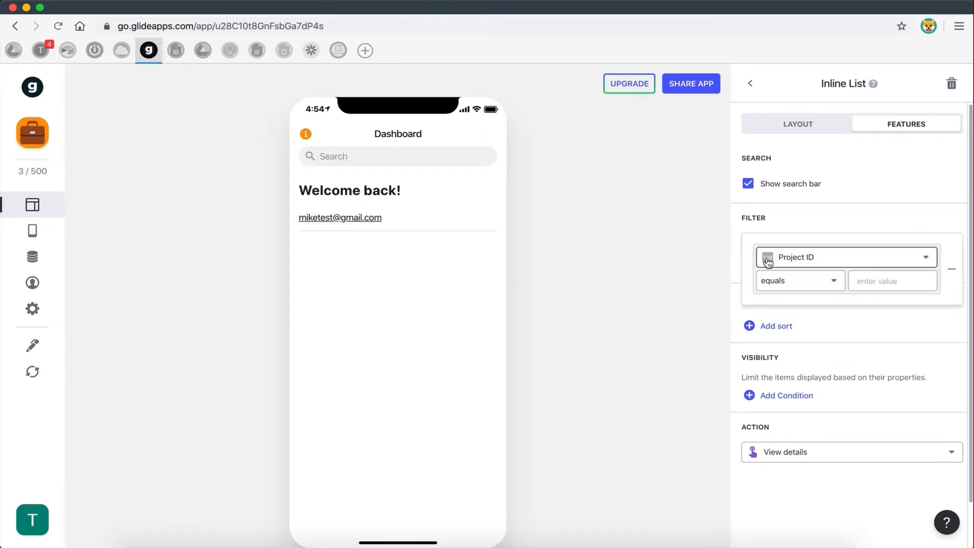
left_click(781, 259)
left_click(786, 334)
left_click(793, 279)
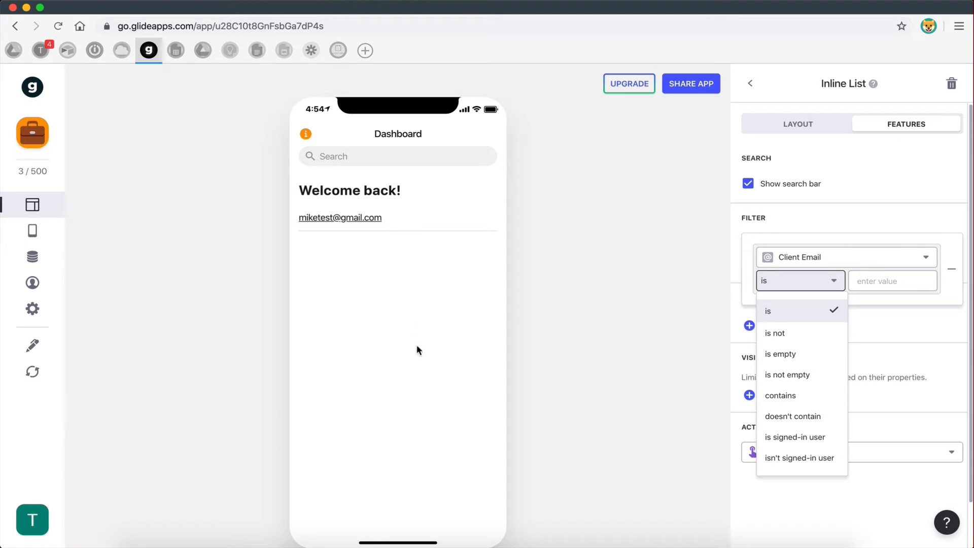
left_click(799, 437)
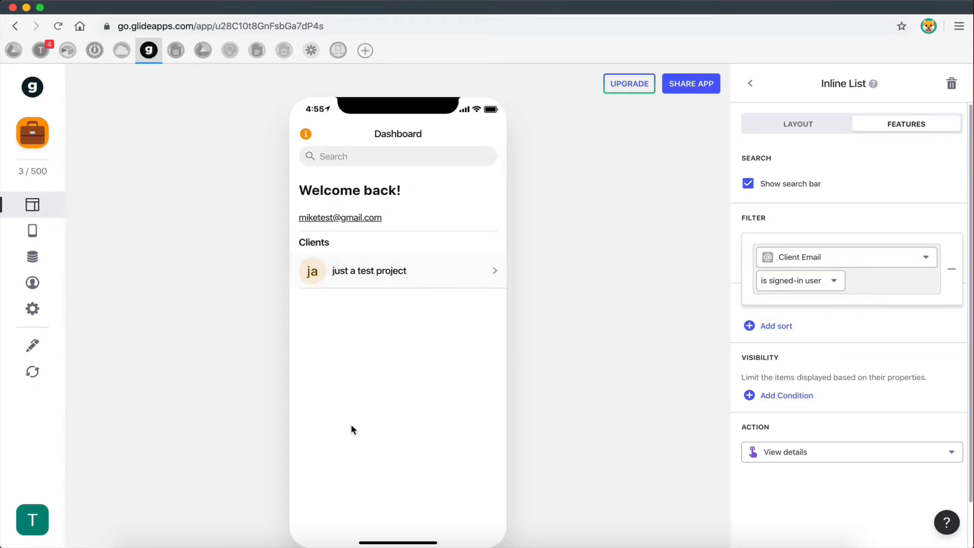
left_click(818, 209)
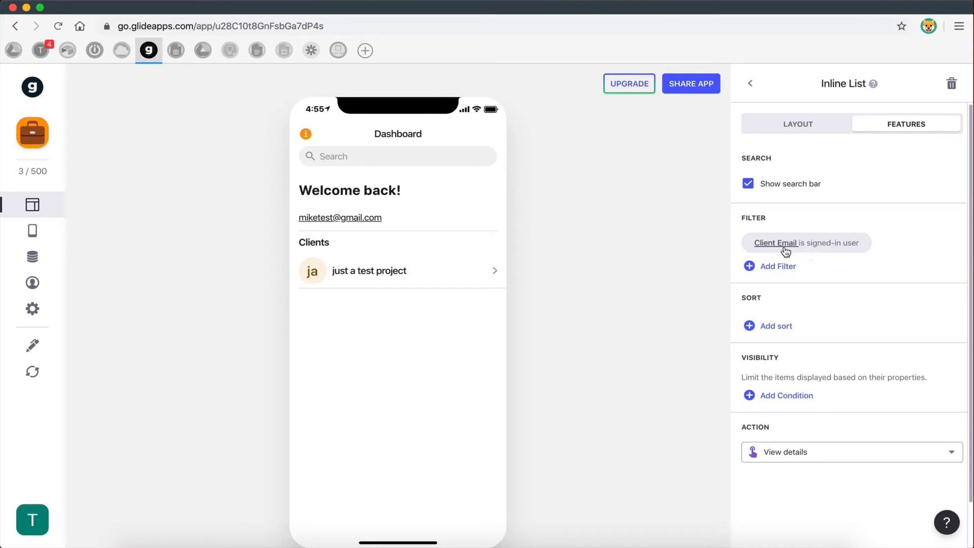
- Relabel the list from Clients to Projects in its layout settings
left_click(801, 132)
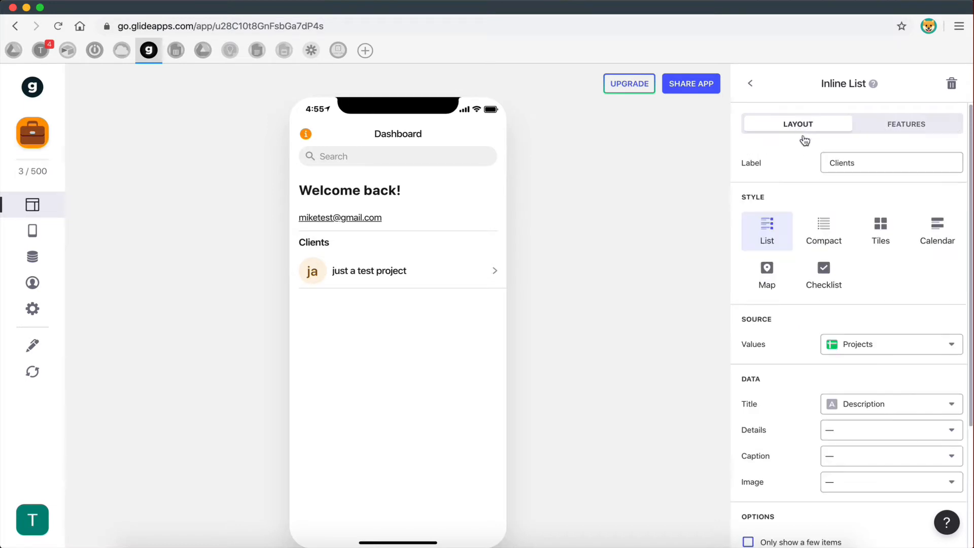
left_click_drag(865, 168, 808, 169)
type("Projects")
key("ctrl+Left")
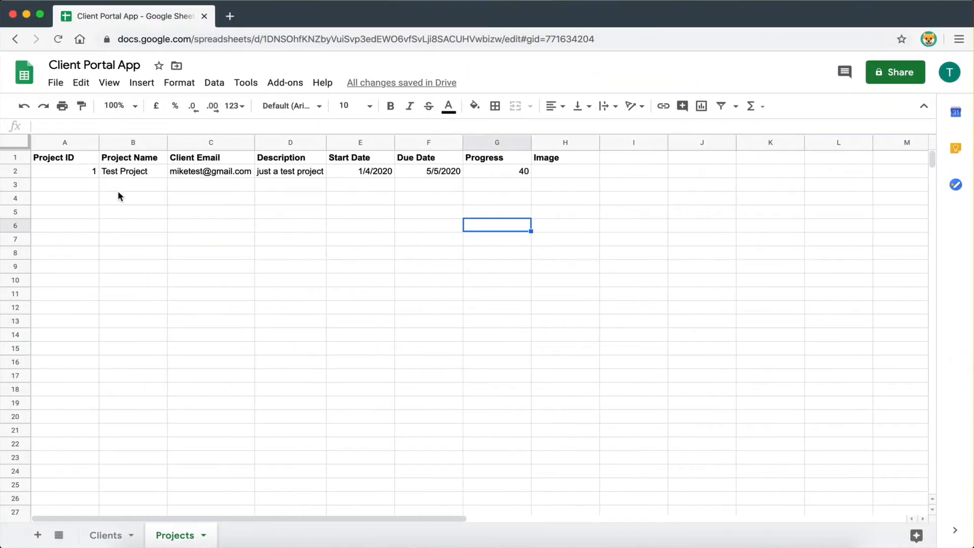
- Enter project ID 2 and name Test Project 2 in row 3
left_click(120, 187)
left_click(84, 187)
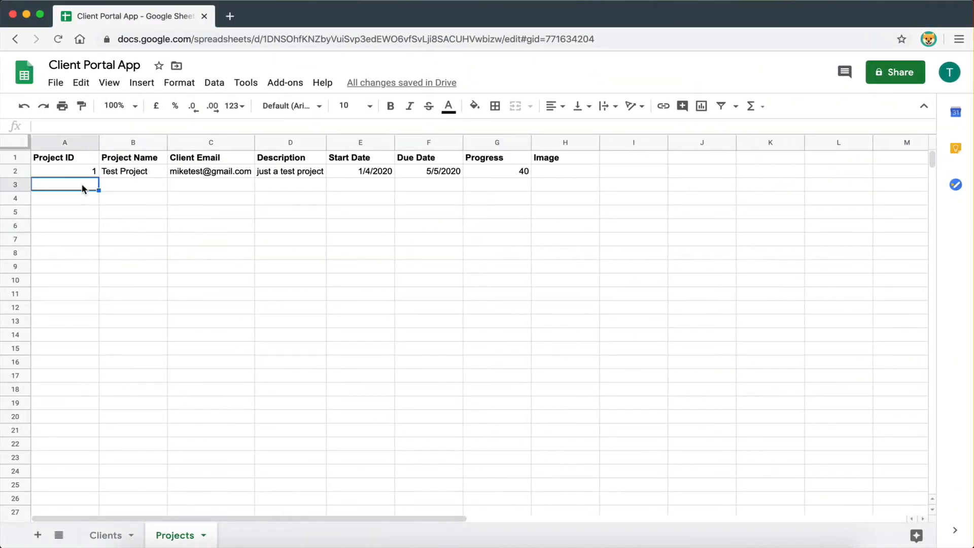
type("2")
left_click(129, 184)
type("Test Pro")
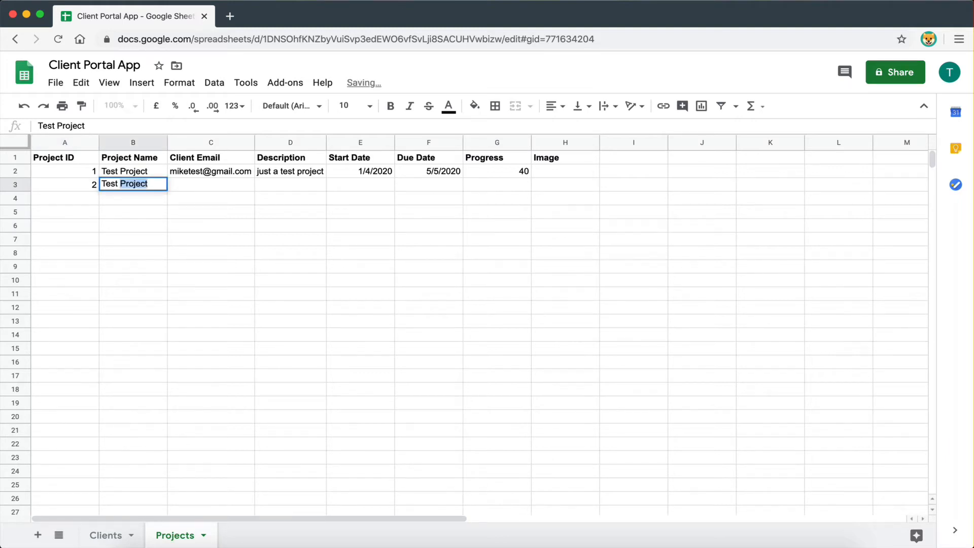
type("ject 2")
left_click(178, 209)
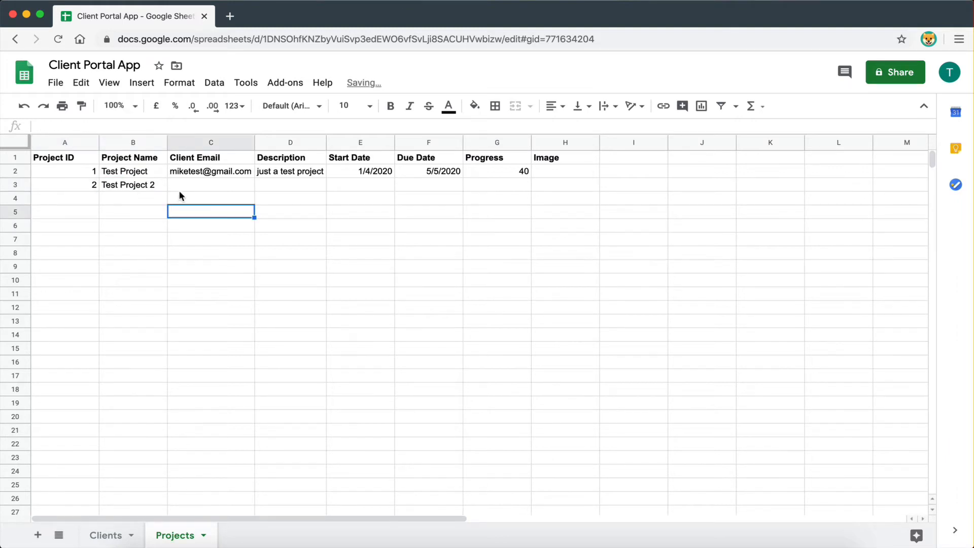
- Fill row 3 with the second client's e-mail and the description jhfjhdjd
left_click(179, 186)
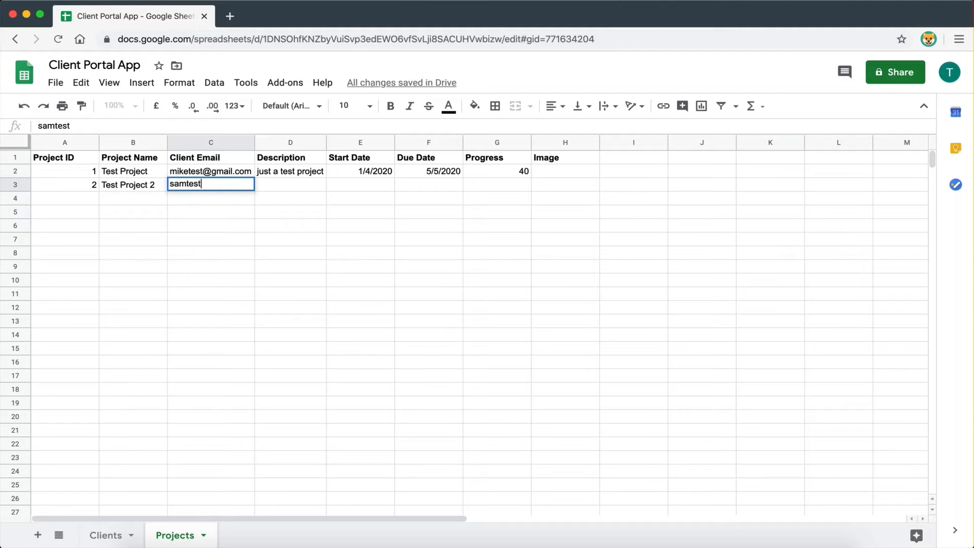
left_click(222, 239)
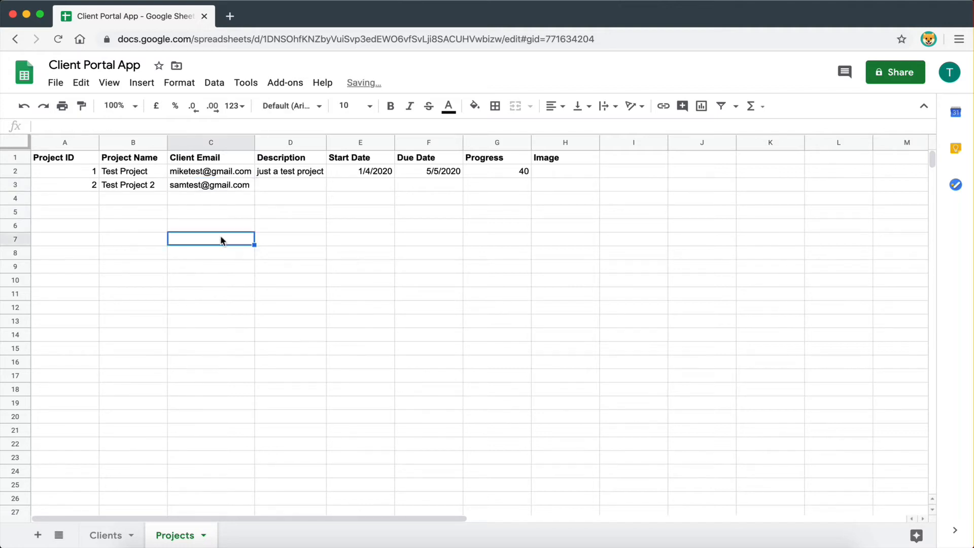
left_click(277, 187)
type("jhfjhdjd")
left_click(289, 212)
left_click(368, 187)
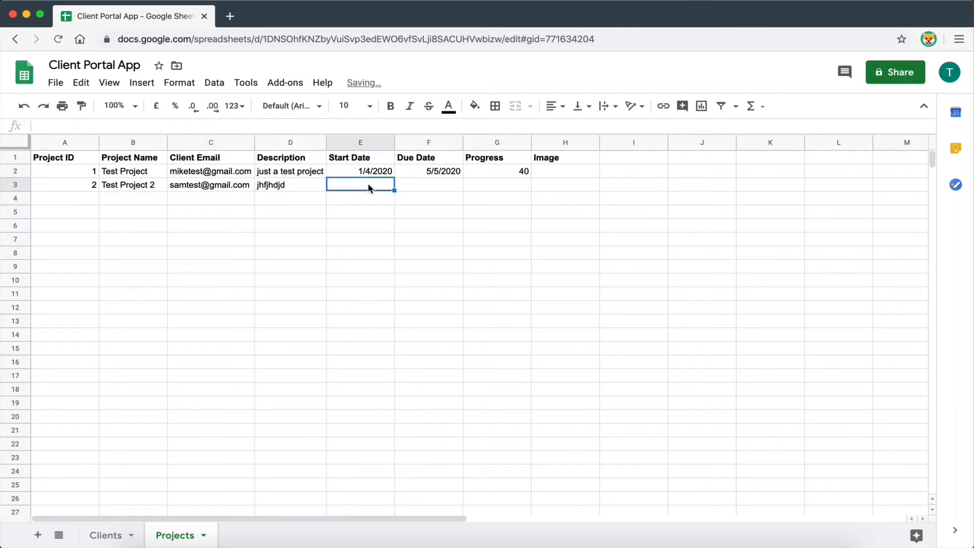
left_click(331, 295)
key("ctrl+Right")
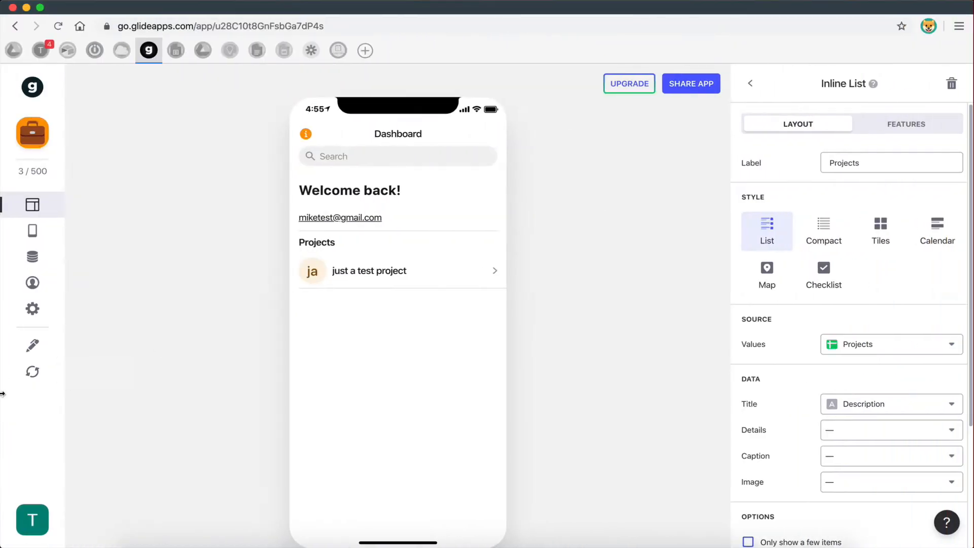
- Reload the sheet and preview the app as the second client's user
left_click(33, 372)
left_click(33, 283)
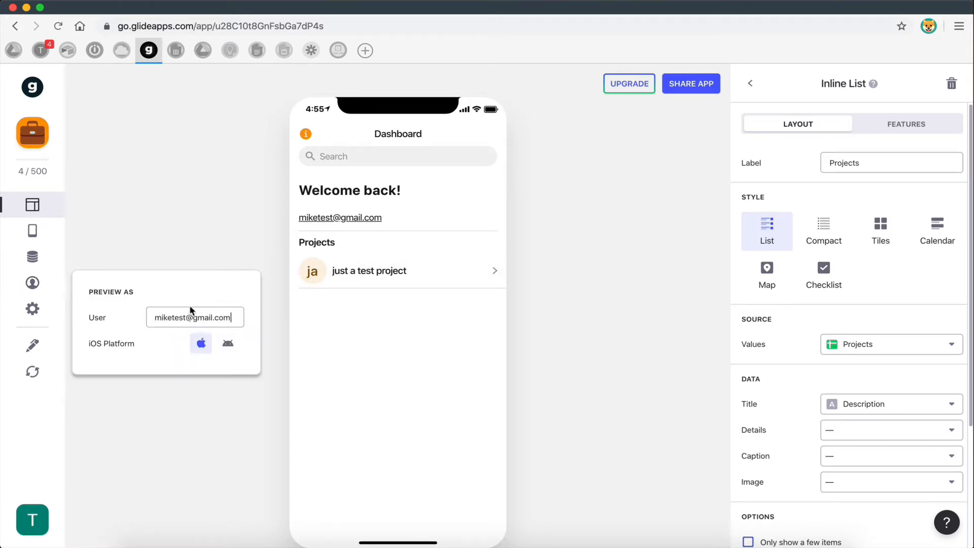
left_click(167, 318)
key("BackSpace")
key("BackSpace")
key("BackSpace")
key("BackSpace")
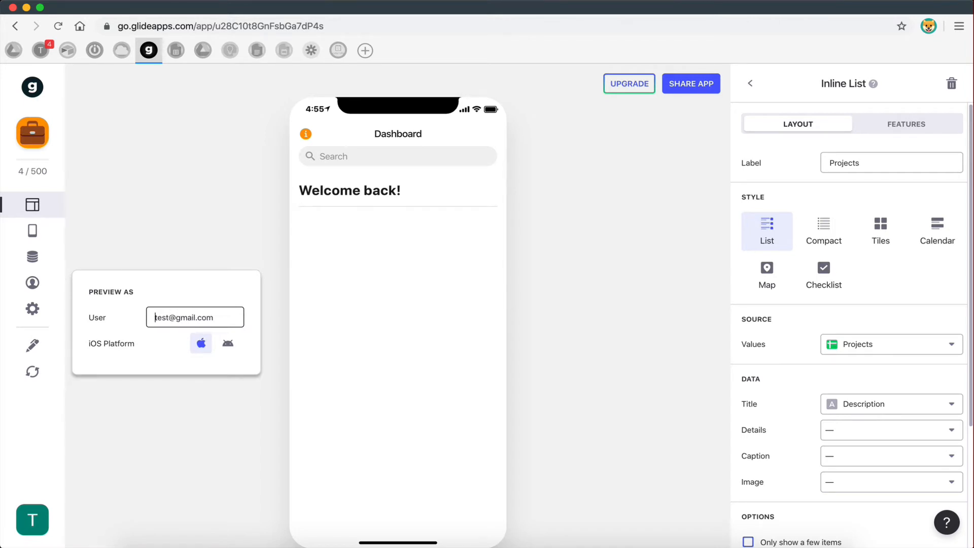
type("sam")
- Undo an accidental fill of Test Project 2 across row 3 in the Projects sheet
key("ctrl+Left")
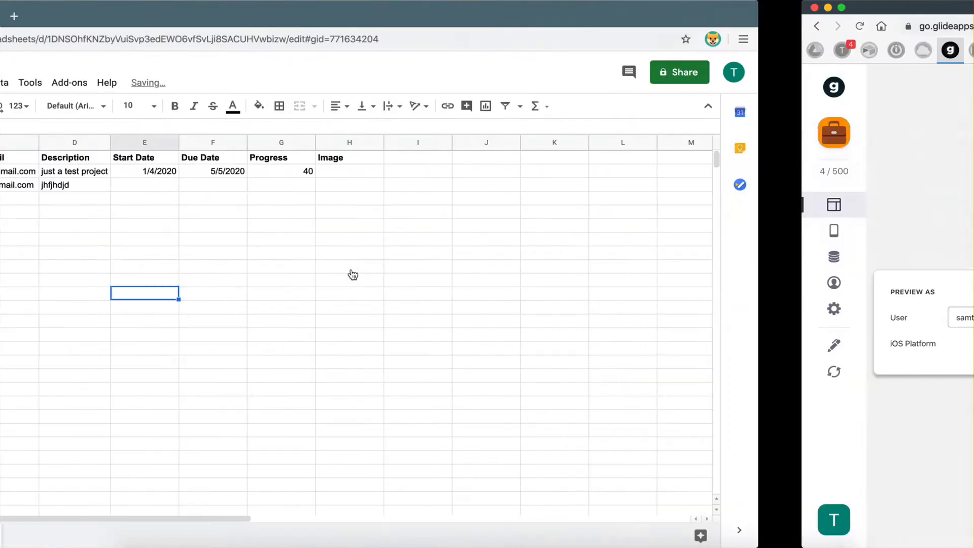
left_click(162, 188)
left_click_drag(163, 191, 264, 187)
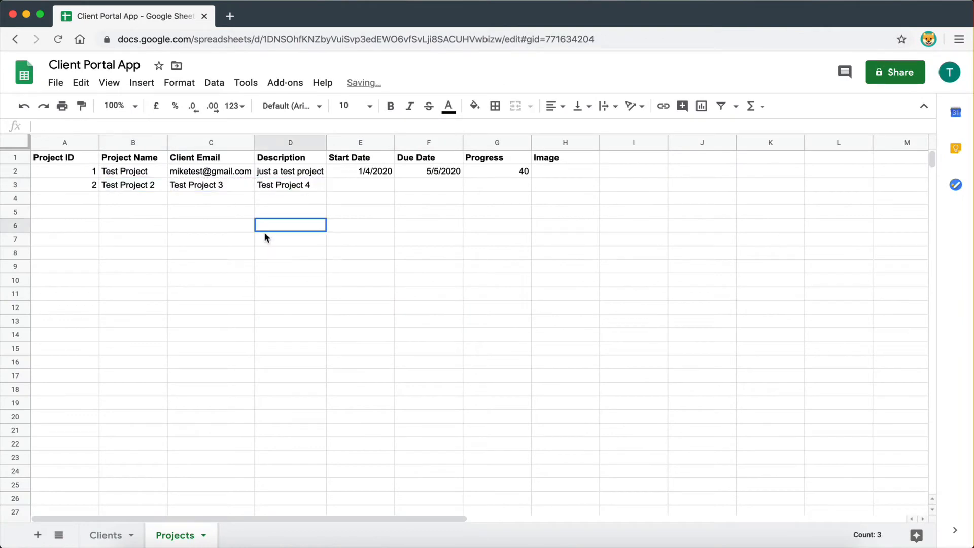
key("super+z")
left_click(271, 196)
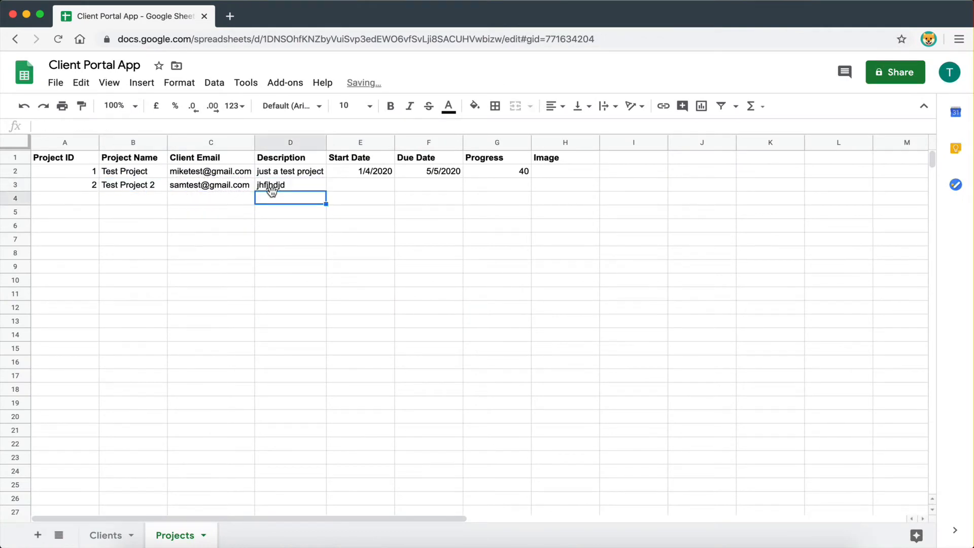
key("ctrl+Right")
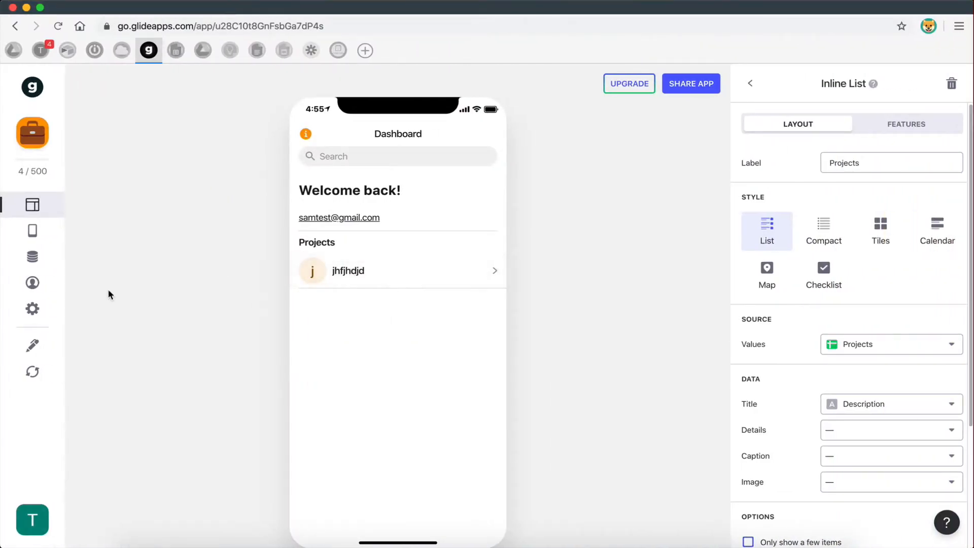
- Switch the preview user back to the first client and return to the Dashboard components
left_click(32, 282)
left_click(168, 318)
key("BackSpace")
key("BackSpace")
key("BackSpace")
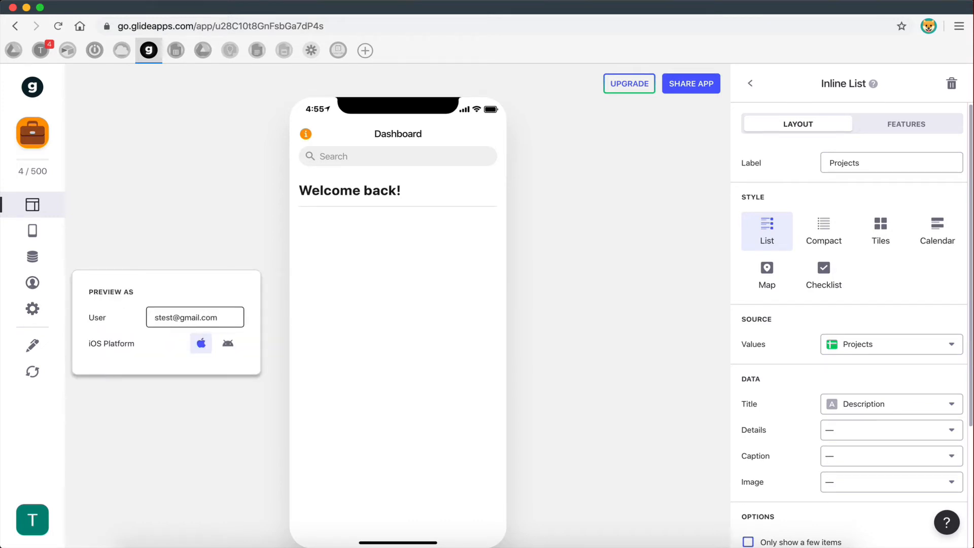
type("mike")
left_click(458, 377)
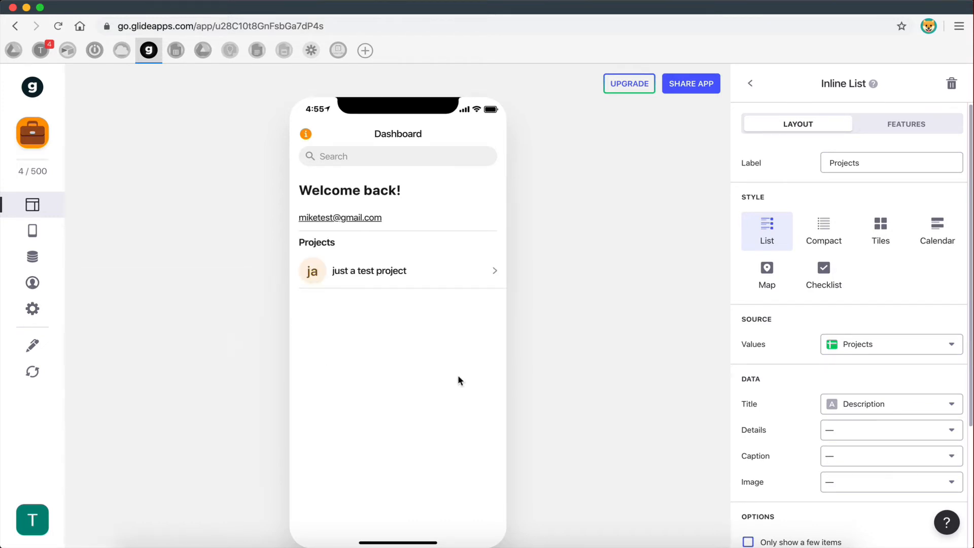
left_click(749, 94)
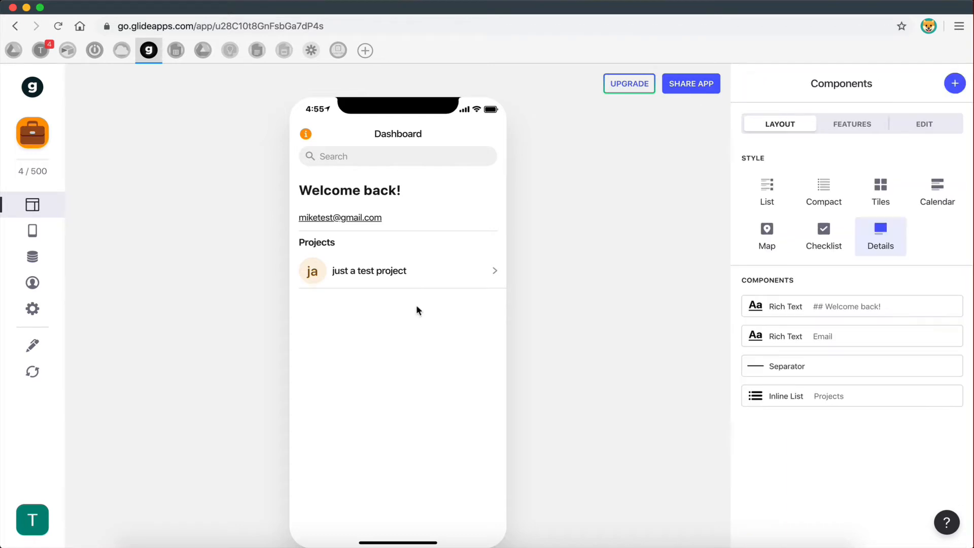
- Open the 'just a test project' detail screen in the preview and compare it with the reference design
left_click(399, 271)
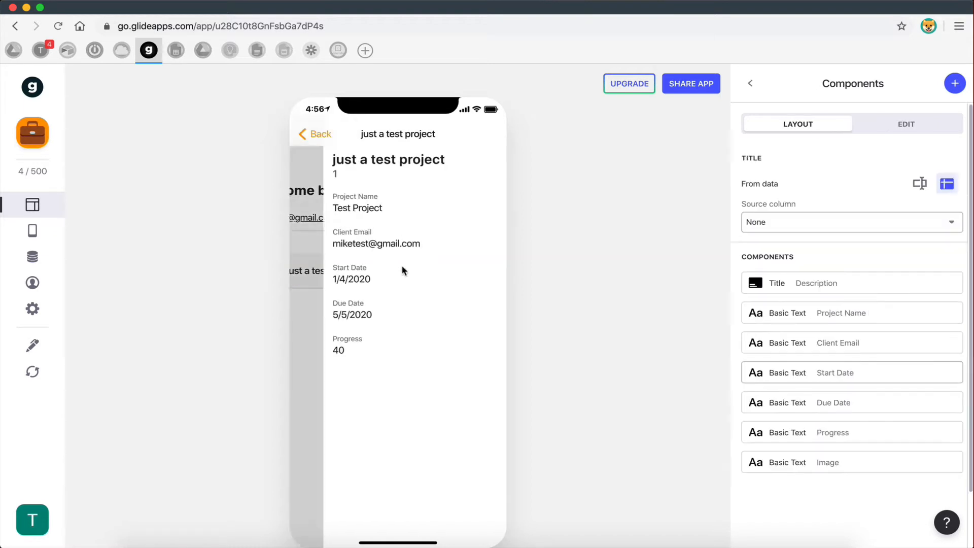
left_click(315, 132)
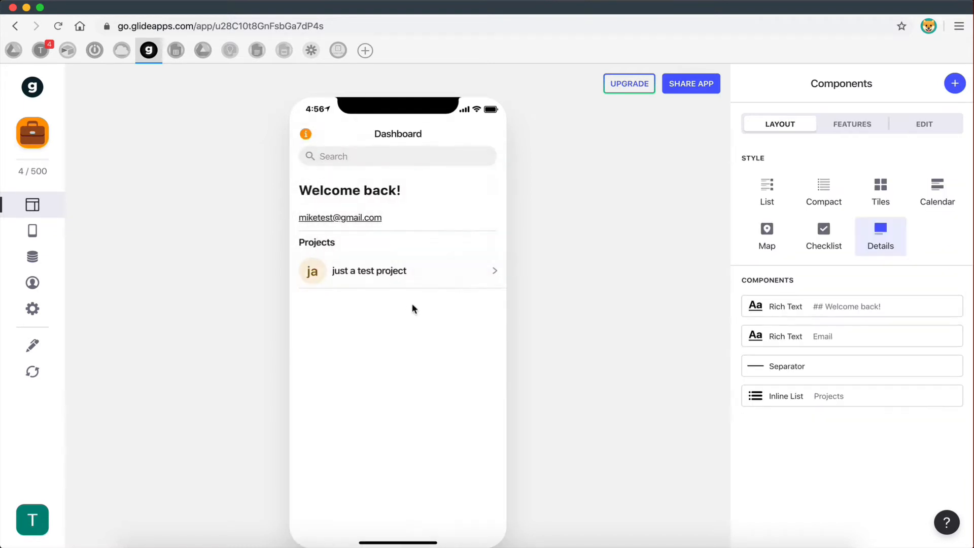
left_click(377, 275)
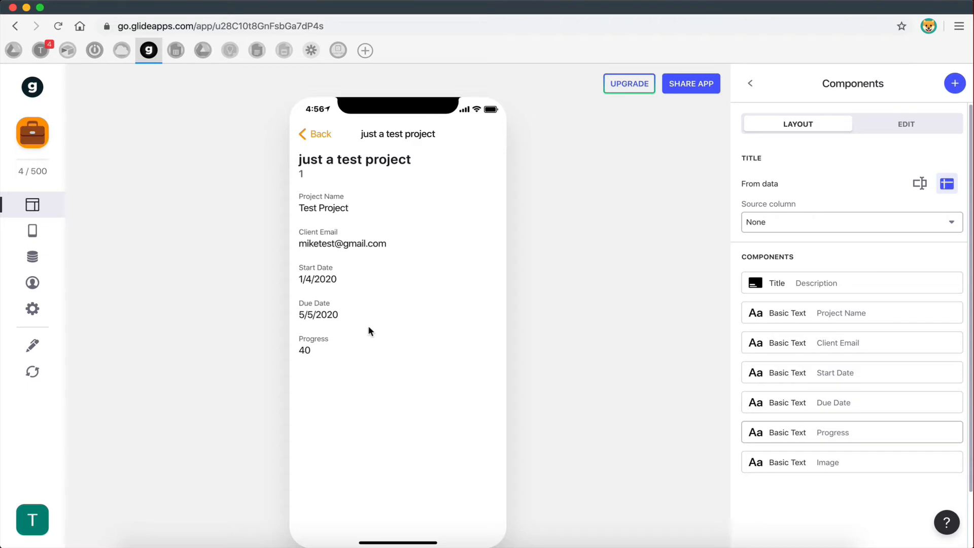
key("ctrl+Right")
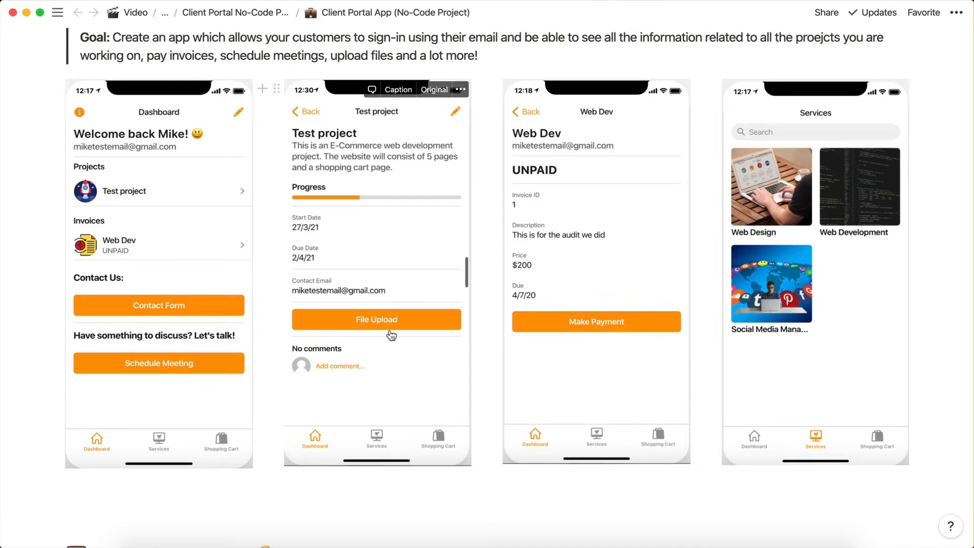
key("ctrl+Left")
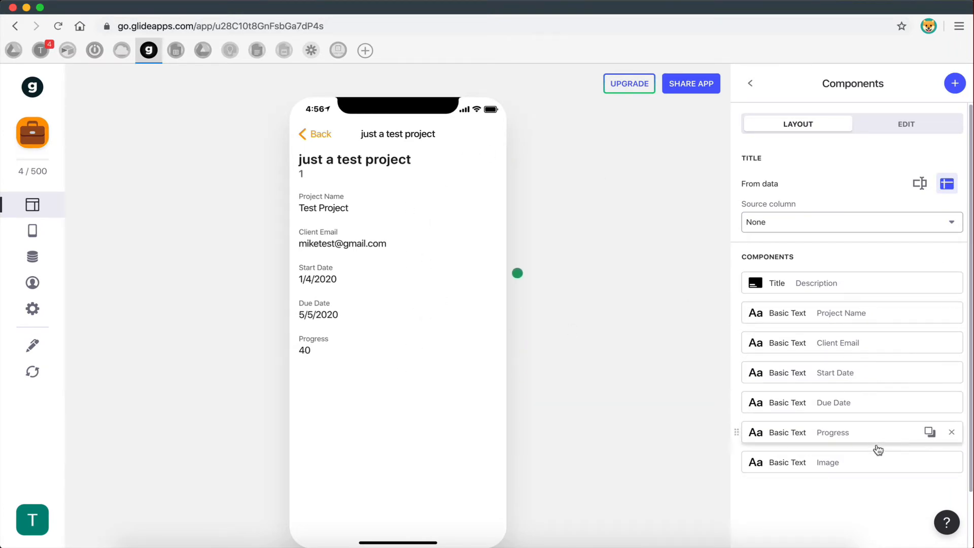
- Delete the Image, Progress, Due Date, Start Date, Client Email and Project Name components
left_click(951, 462)
left_click(951, 432)
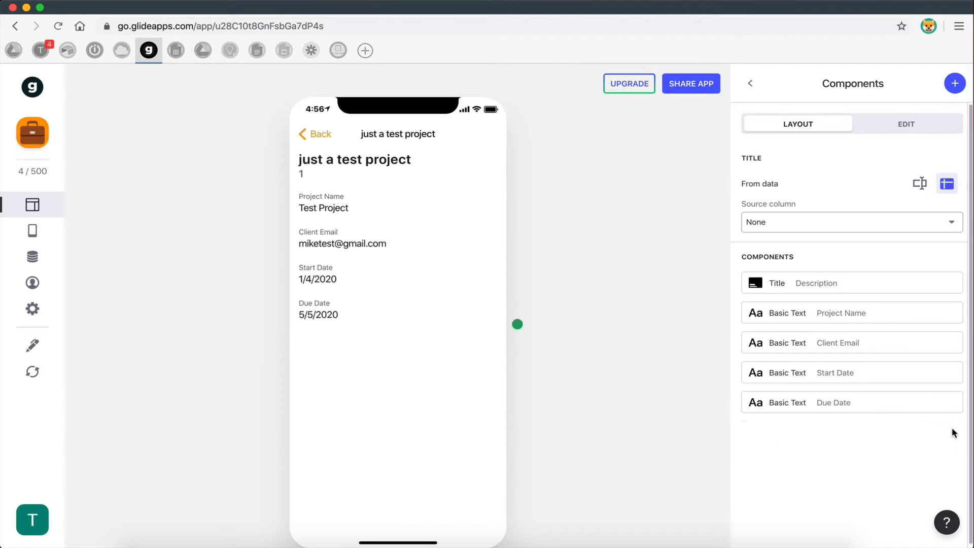
left_click(951, 401)
left_click(749, 84)
left_click(952, 403)
left_click(952, 373)
left_click(951, 343)
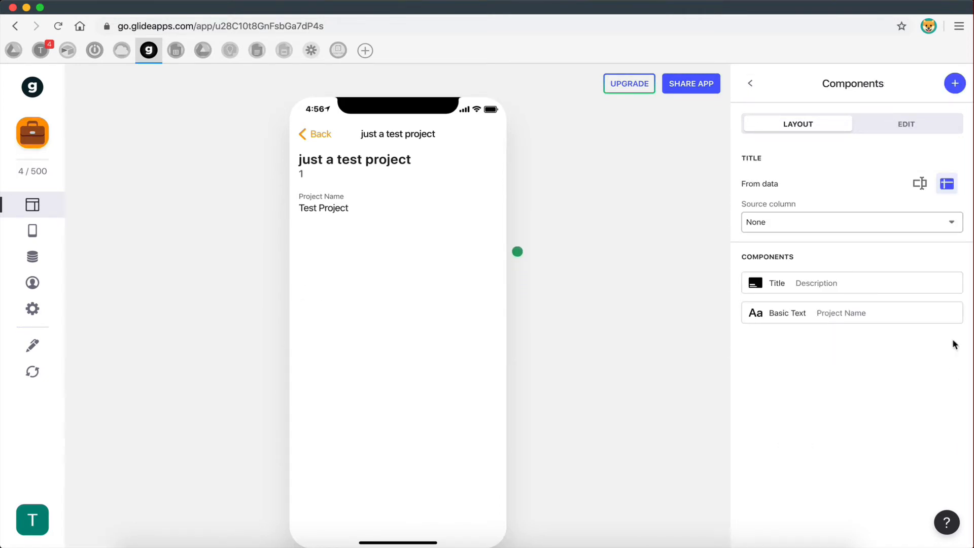
left_click(951, 313)
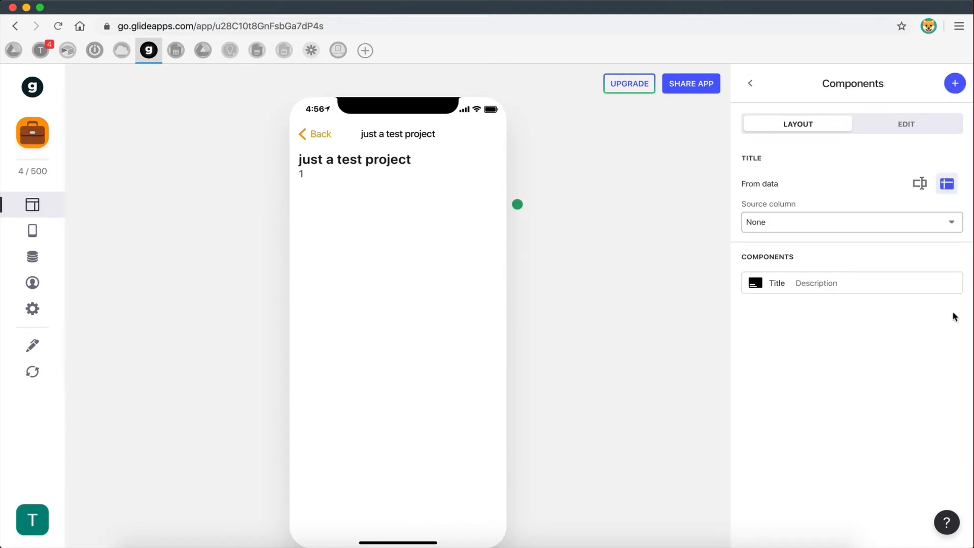
- Set the Title component's title column to Project Name
left_click(810, 290)
left_click(751, 84)
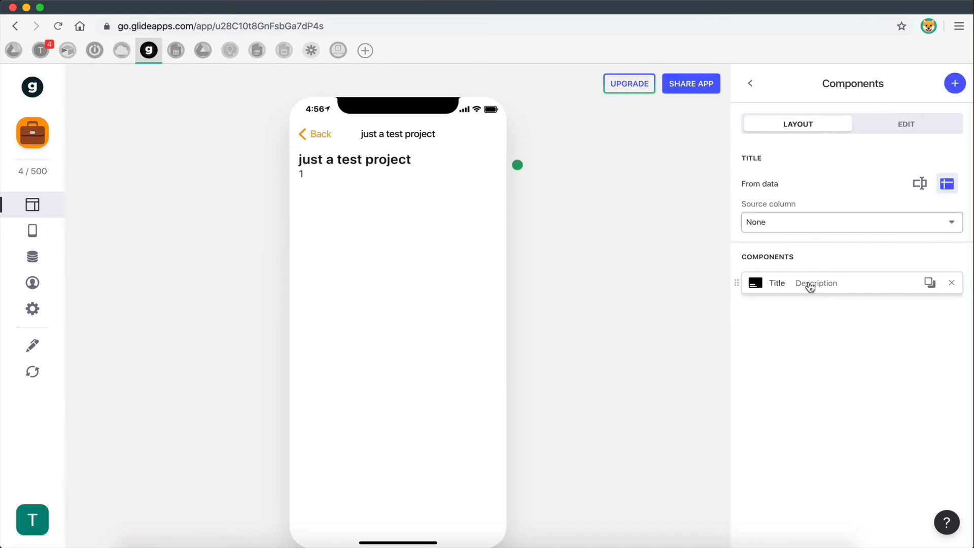
left_click(843, 283)
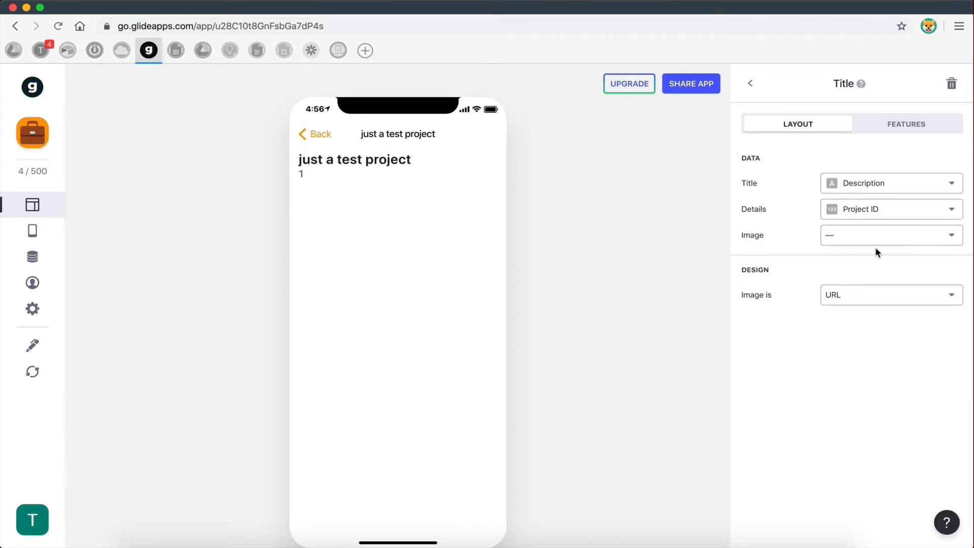
left_click(865, 190)
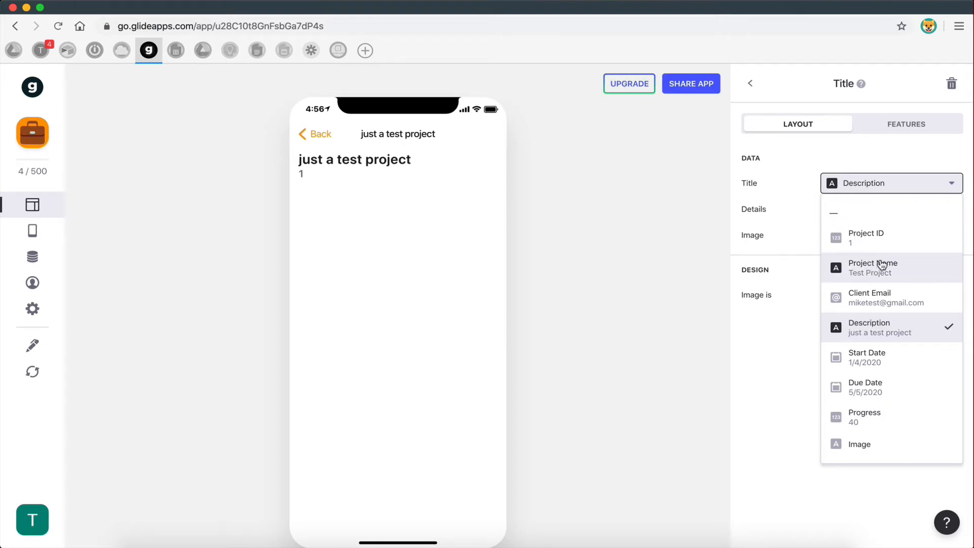
left_click(864, 268)
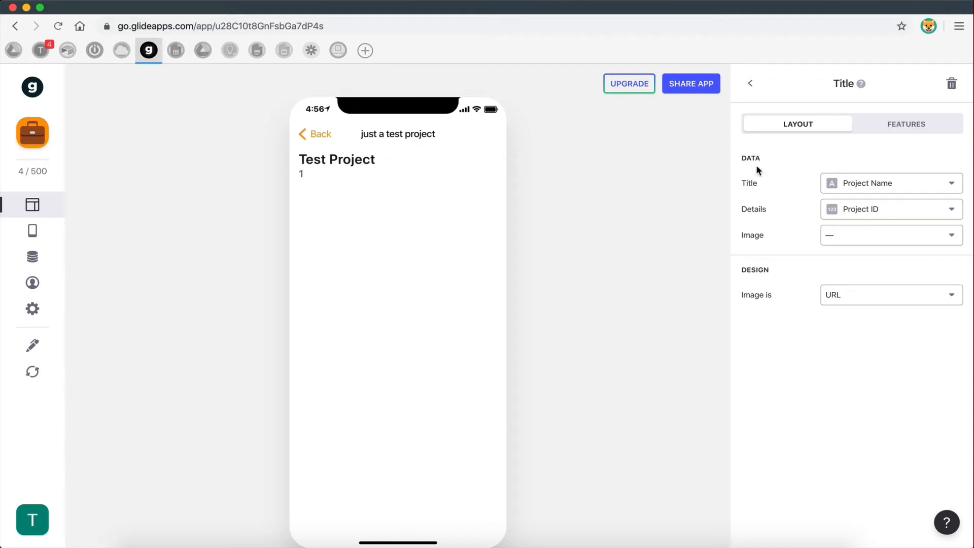
key("ctrl+Right")
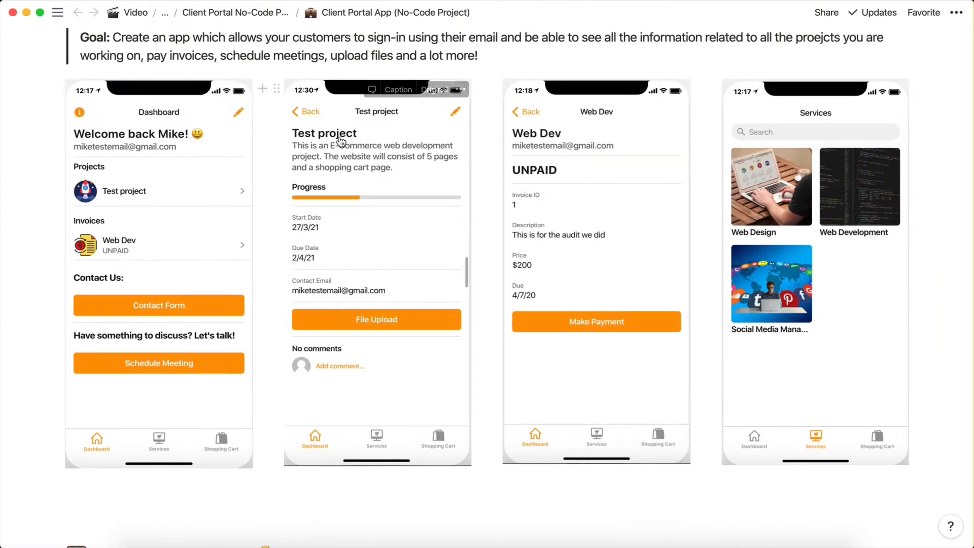
key("ctrl+Left")
- Keep Project Name as the title and show Description as its details line
left_click(885, 184)
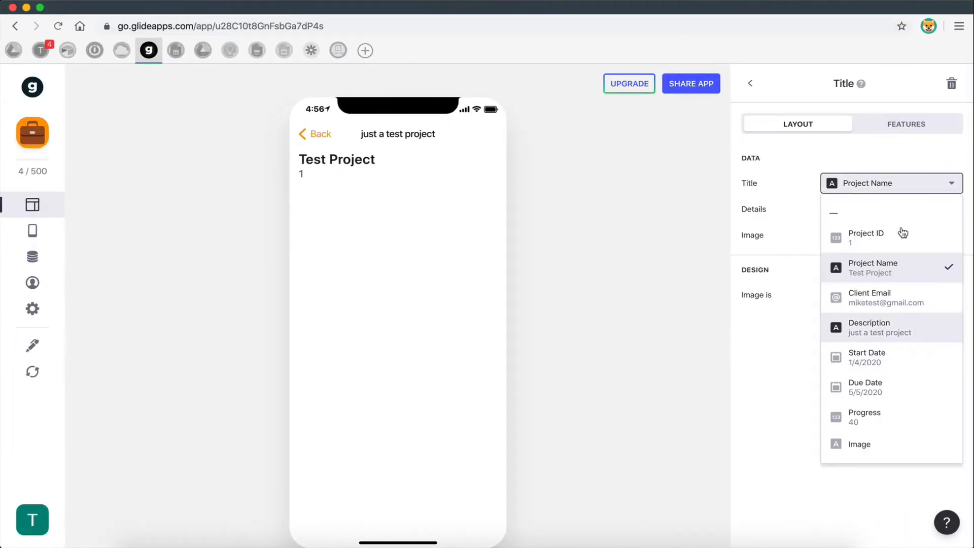
left_click(868, 300)
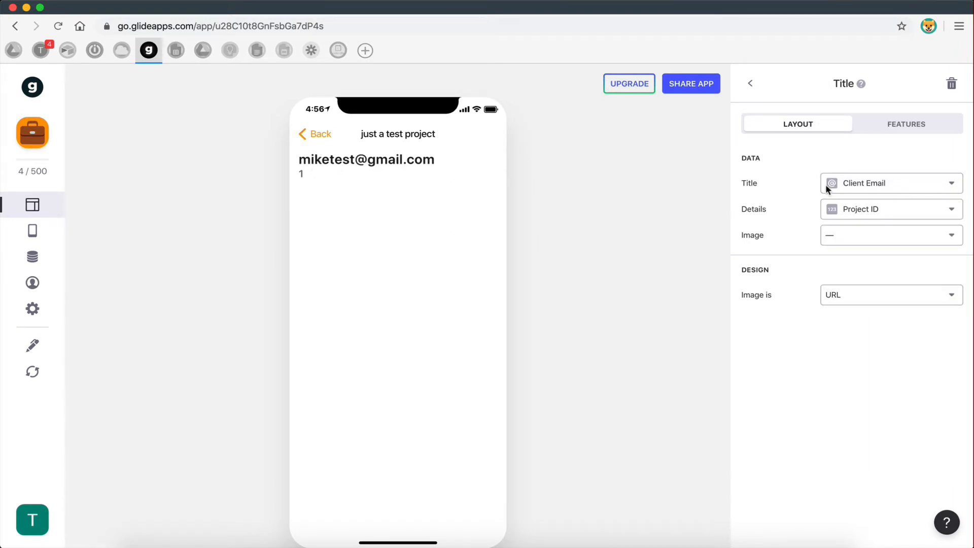
left_click(856, 184)
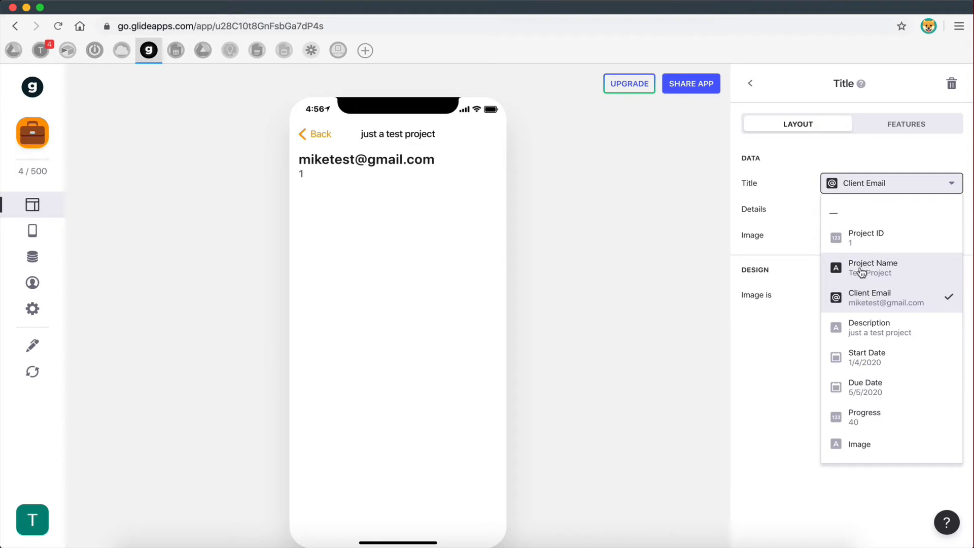
left_click(861, 272)
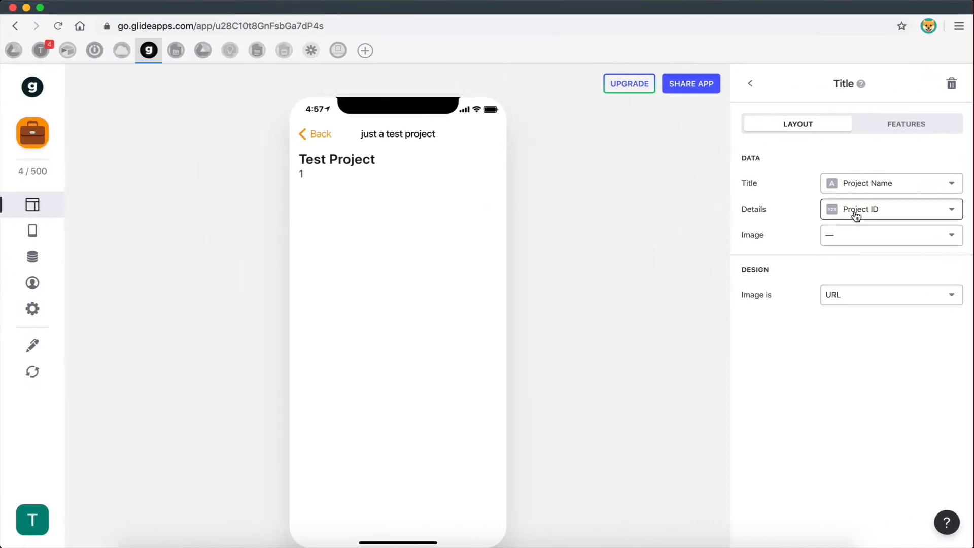
left_click(857, 216)
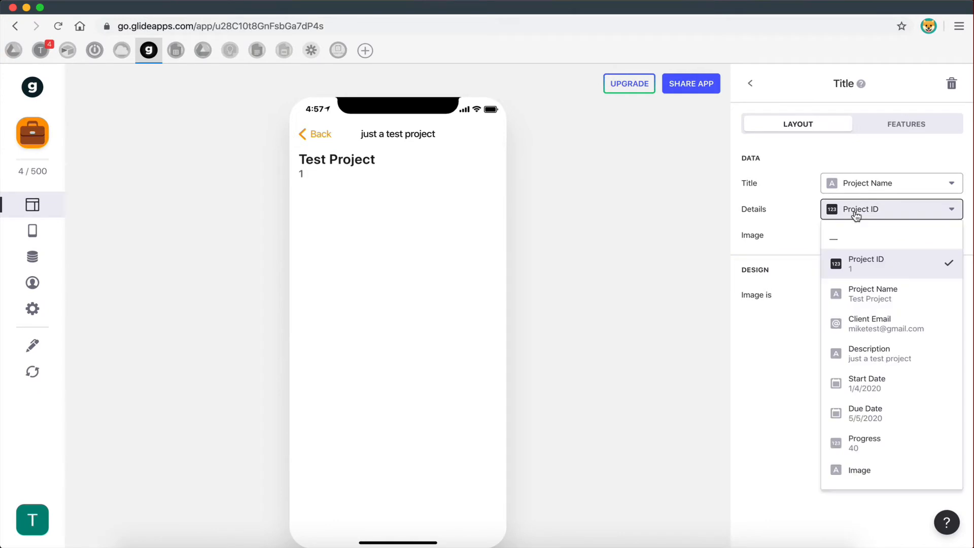
left_click(860, 354)
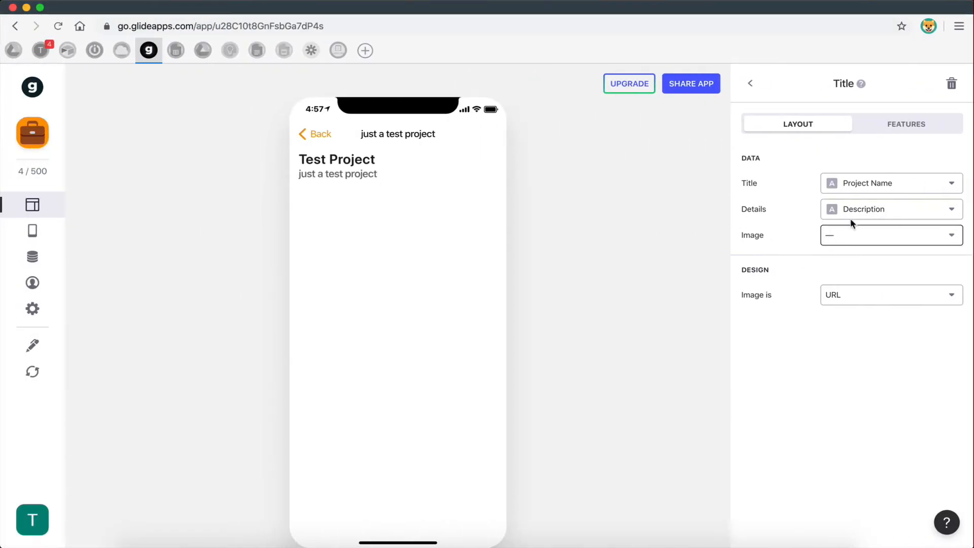
left_click(750, 84)
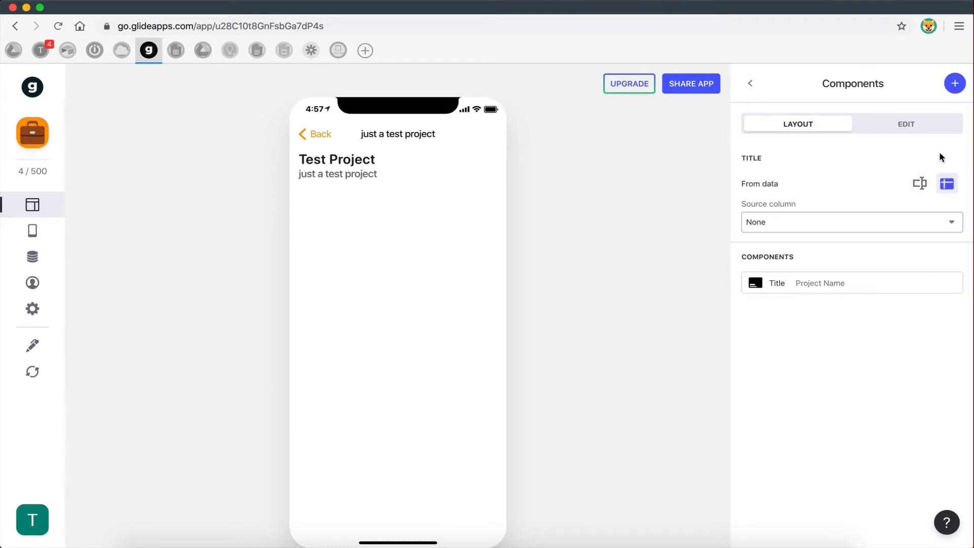
- Add a Progress Bar bound to the Progress column, then select Progress cell G2 in the sheet
left_click(954, 90)
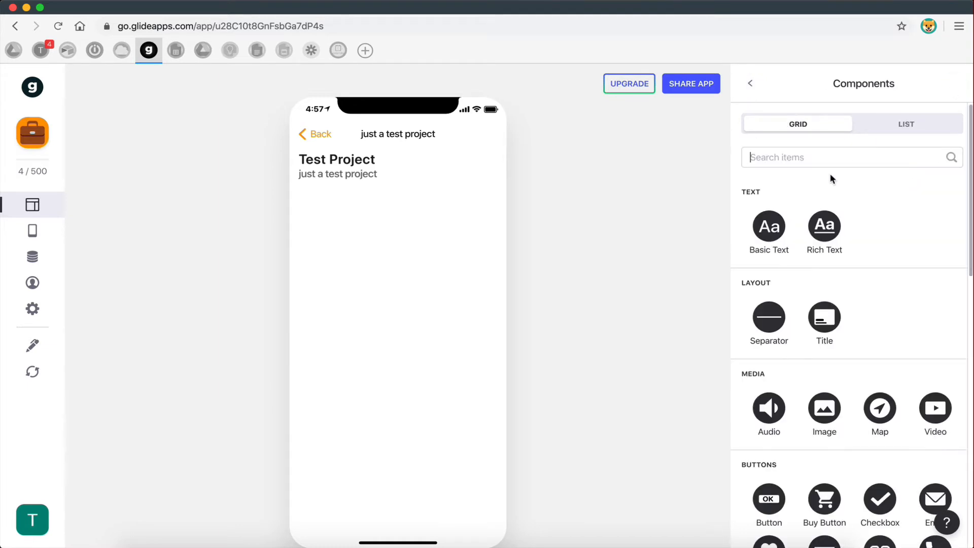
left_click(800, 164)
type("pro")
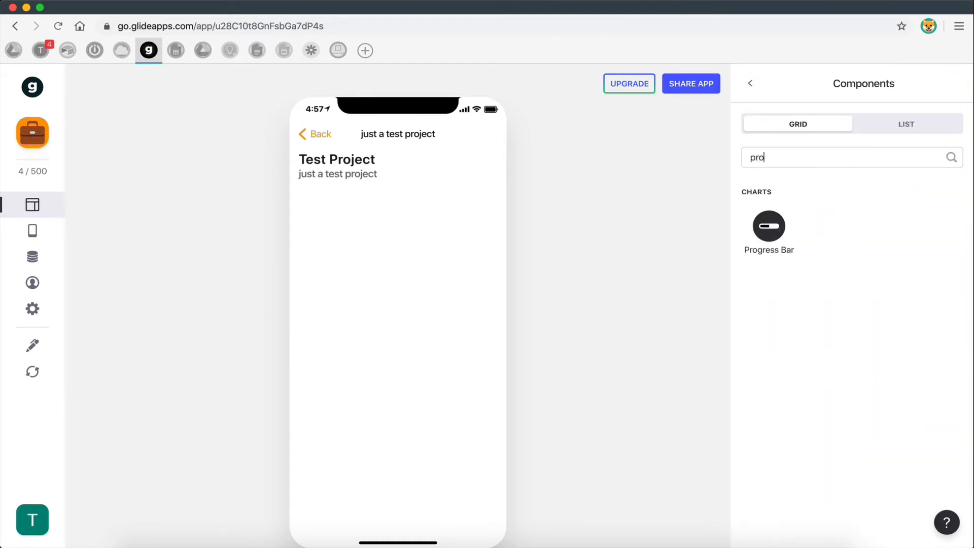
left_click(769, 225)
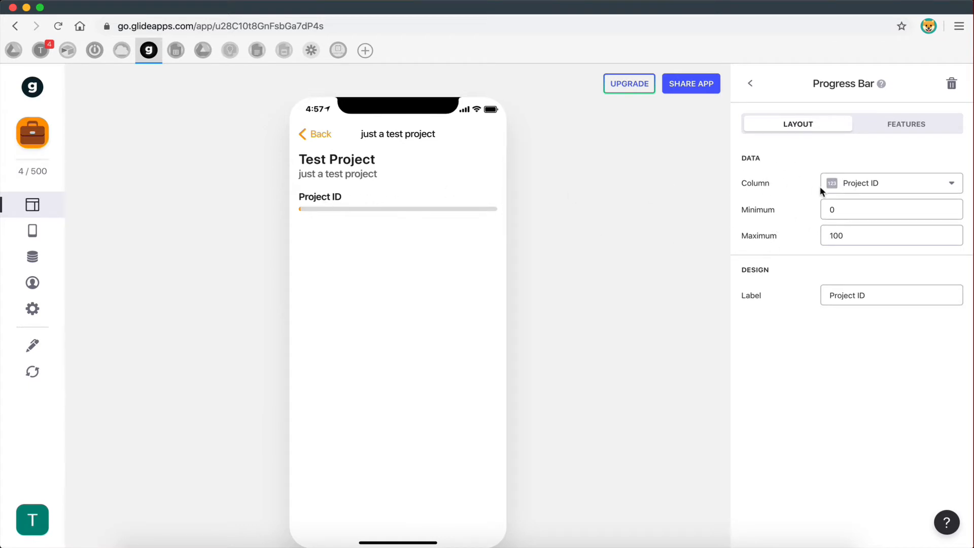
left_click(862, 186)
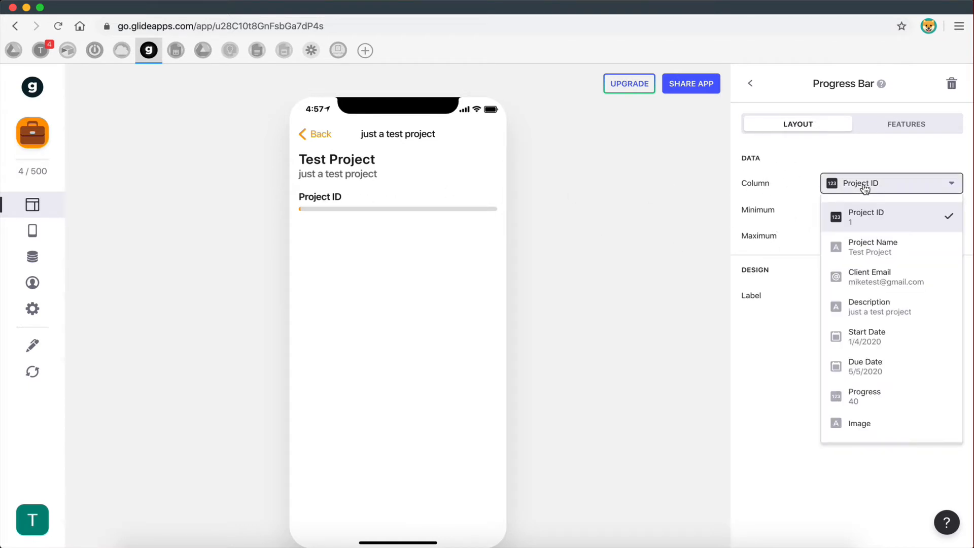
left_click(877, 402)
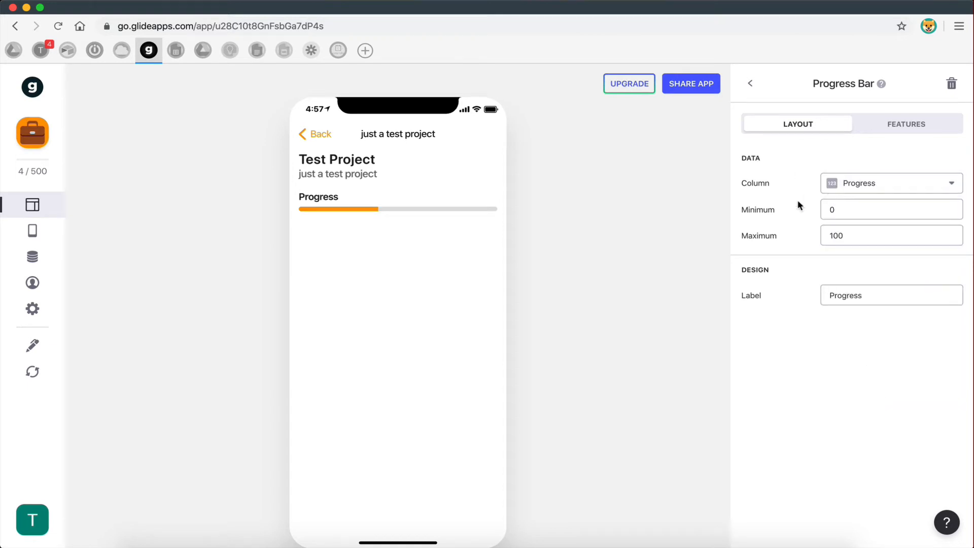
key("ctrl+Left")
left_click(497, 173)
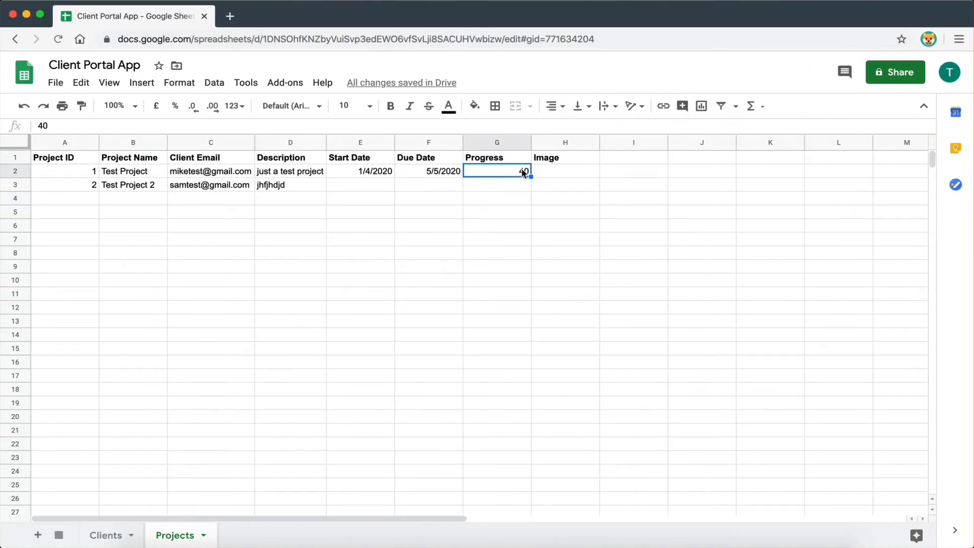
- Check the bar's minimum and maximum values, then change Test Project's Progress in G2 to 50
key("ctrl+Right")
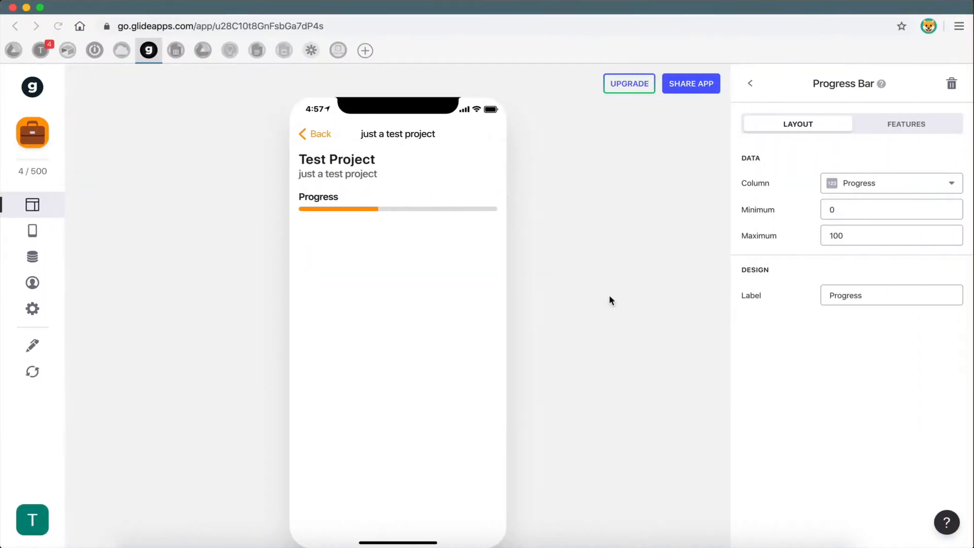
left_click(839, 209)
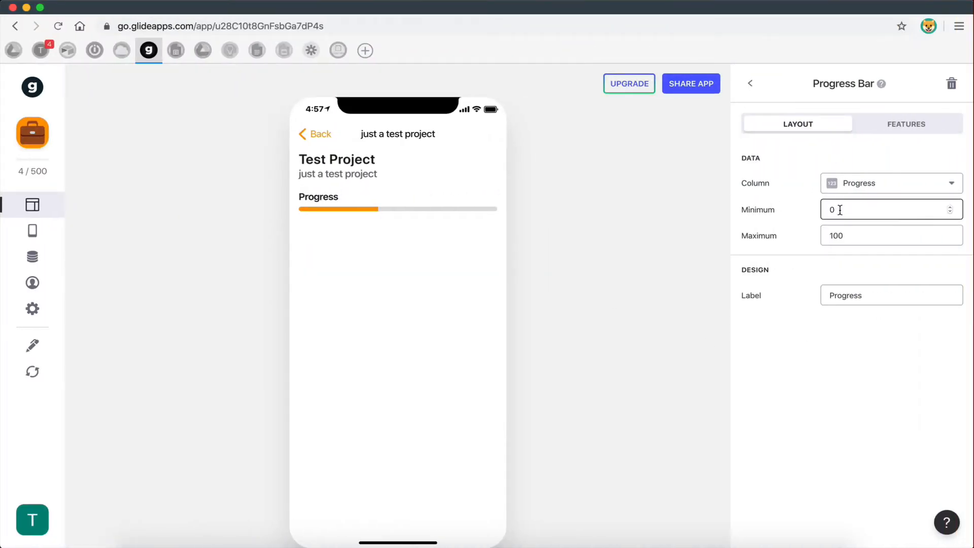
left_click(847, 237)
key("ctrl+Left")
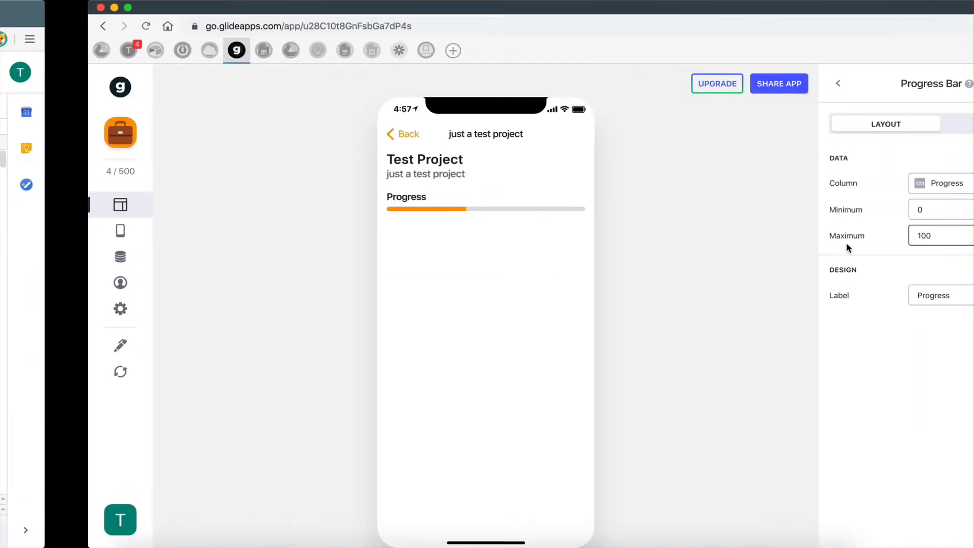
type("50")
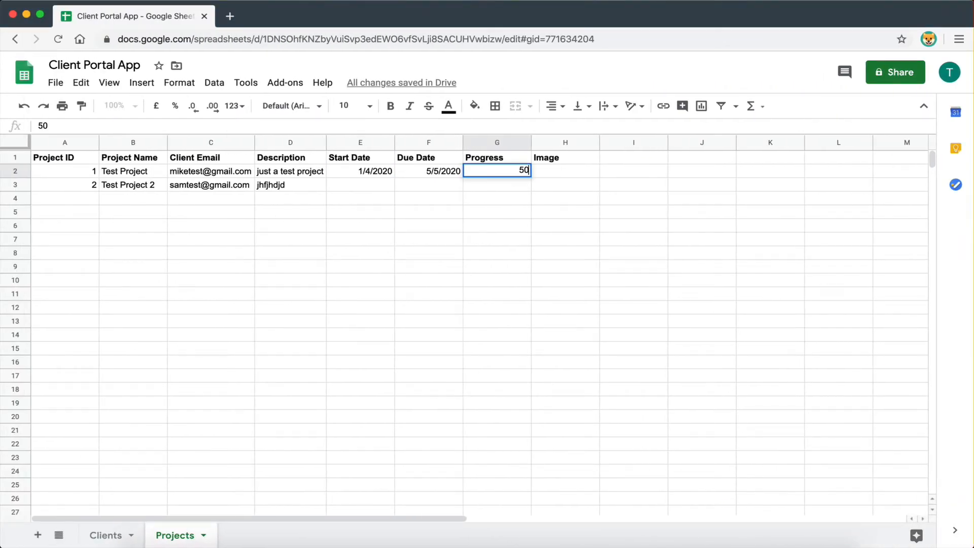
key("Return")
left_click(544, 202)
left_click(510, 171)
left_click(515, 240)
key("ctrl+Right")
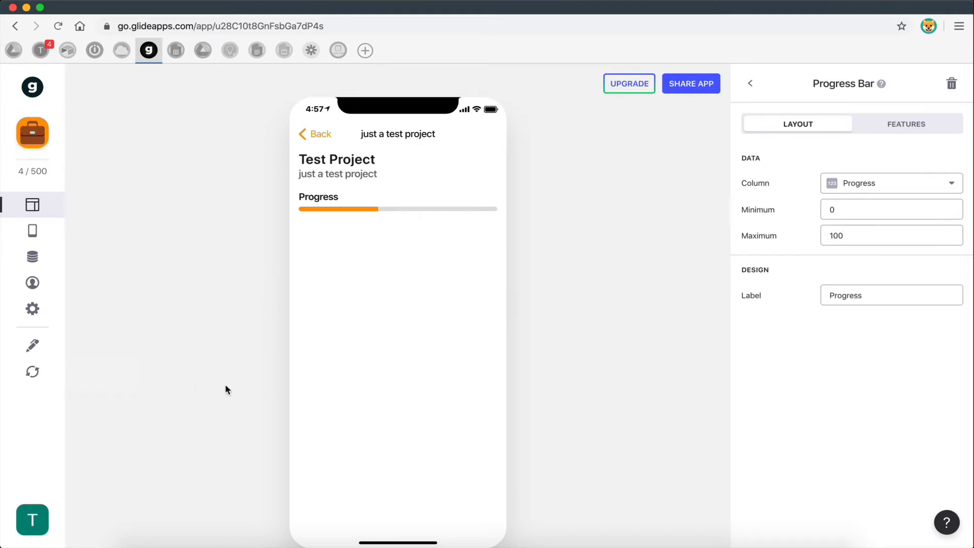
- Change G2's Progress value to 75 and reload the sheet data in Glide
key("ctrl+Left")
left_click(514, 173)
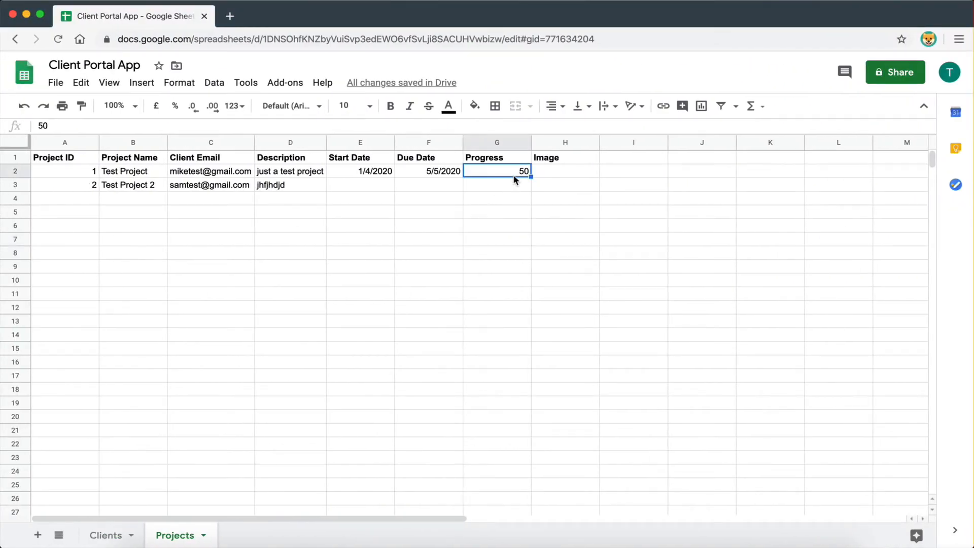
type("75")
key("Return")
key("ctrl+Right")
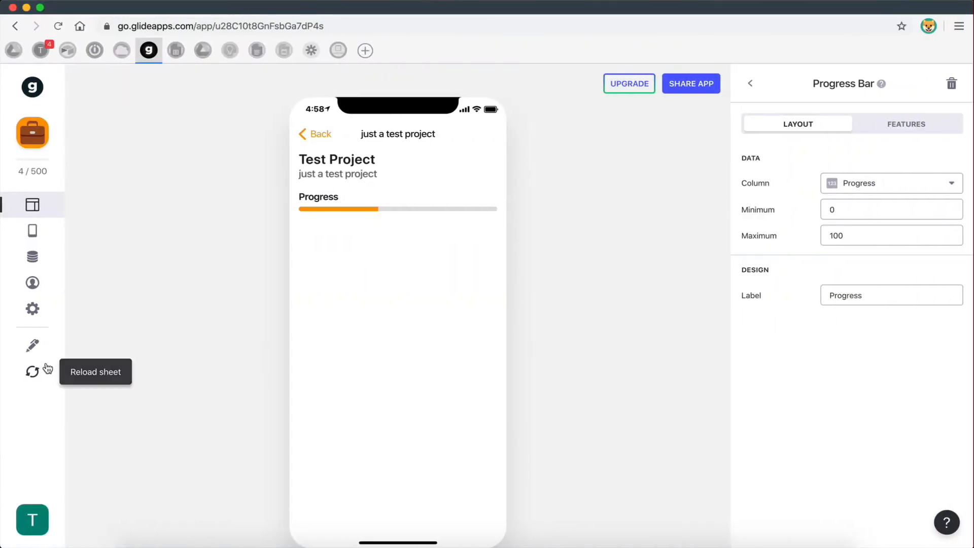
left_click(48, 368)
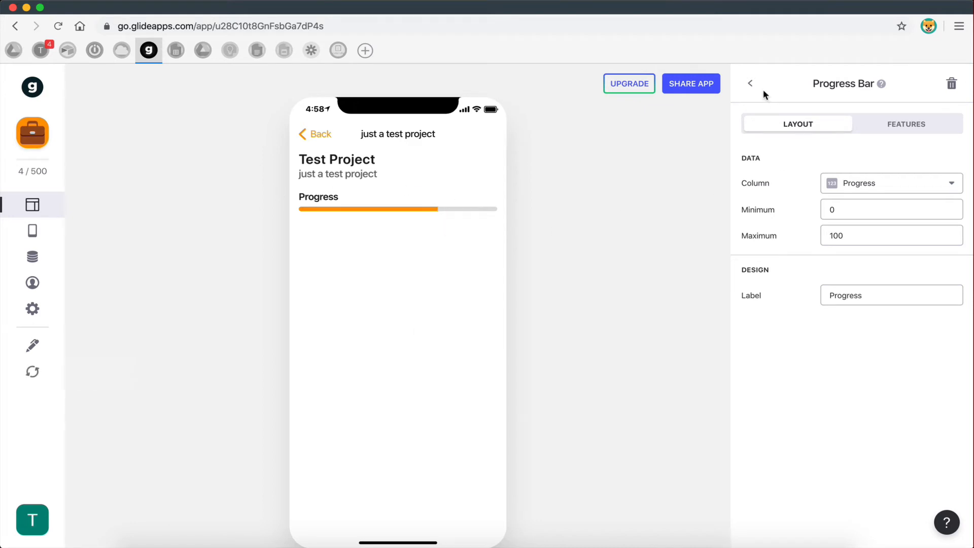
left_click(751, 84)
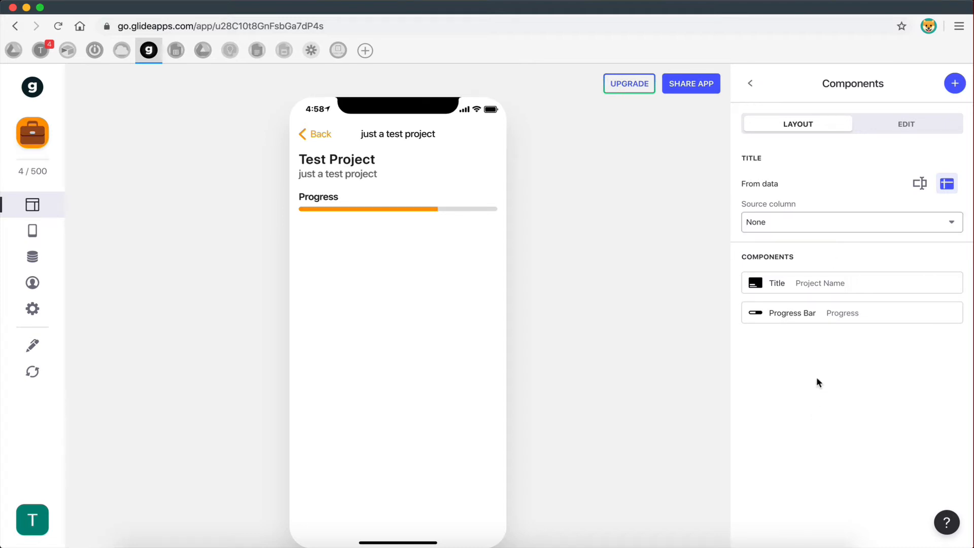
- Reopen the Test Project screen and add a Separator below the progress bar
left_click(752, 85)
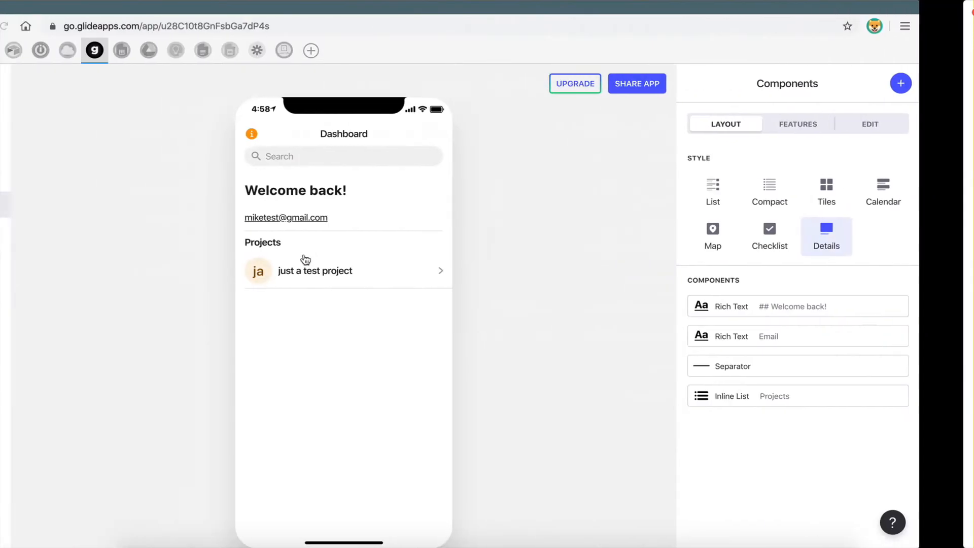
left_click(337, 270)
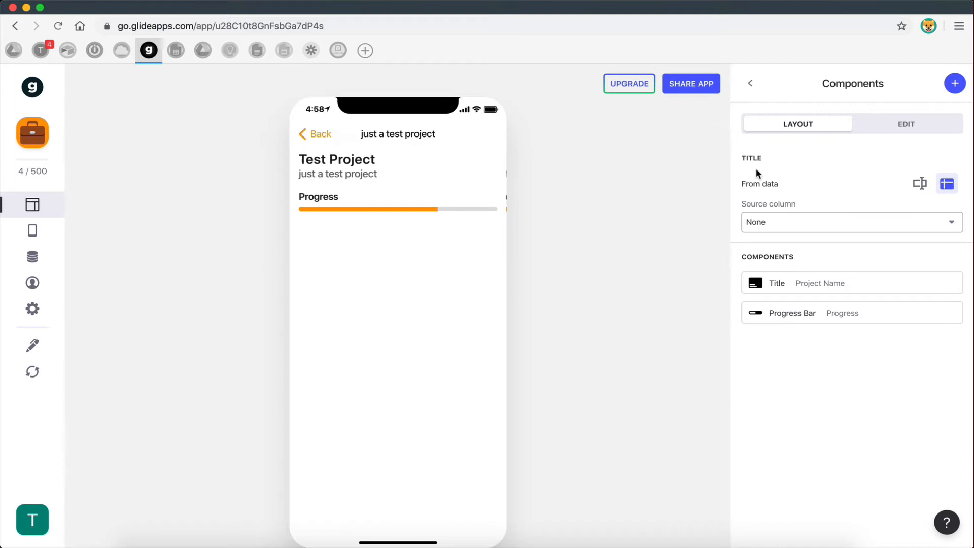
left_click(956, 85)
type("sp")
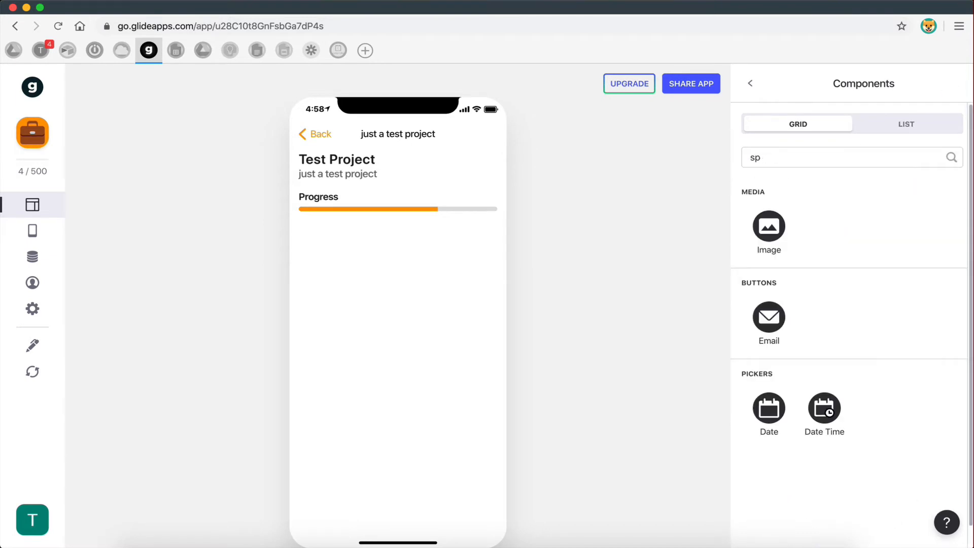
key("BackSpace")
left_click(770, 325)
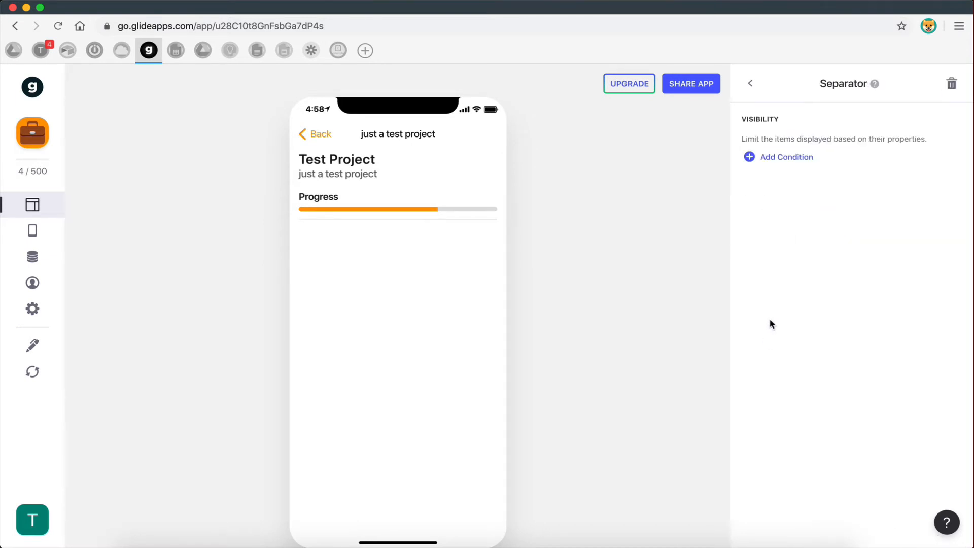
left_click(750, 83)
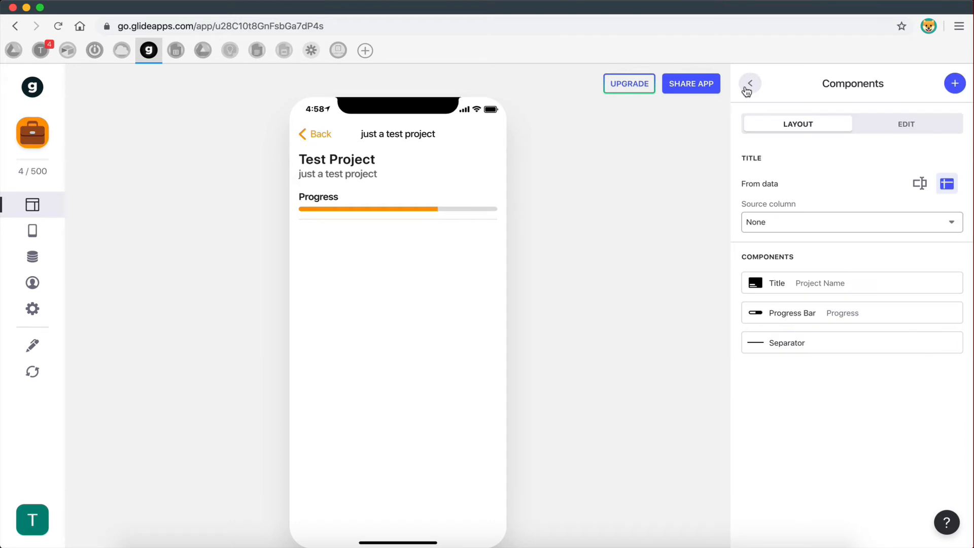
left_click(955, 85)
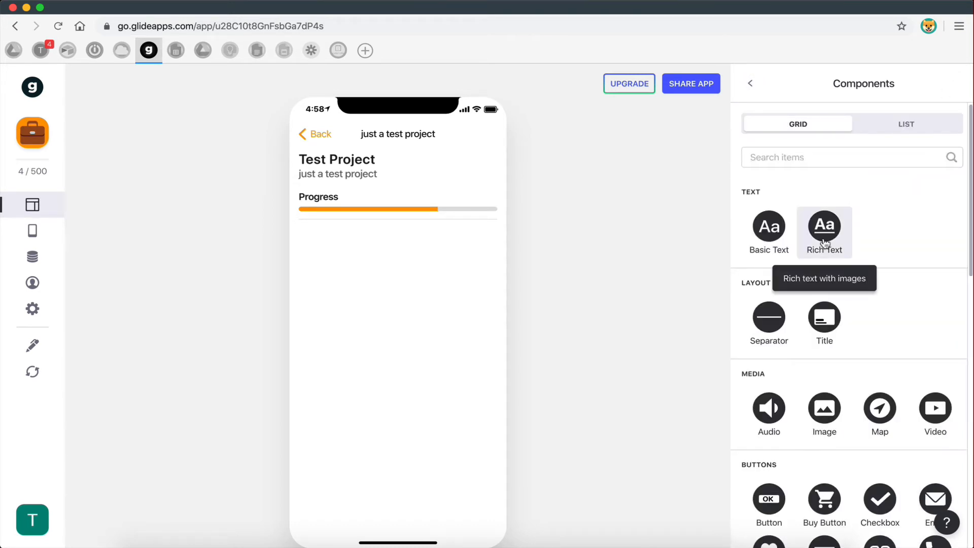
- Add a Basic Text showing Start Date (1/4/2020) with its action set to None
left_click(771, 228)
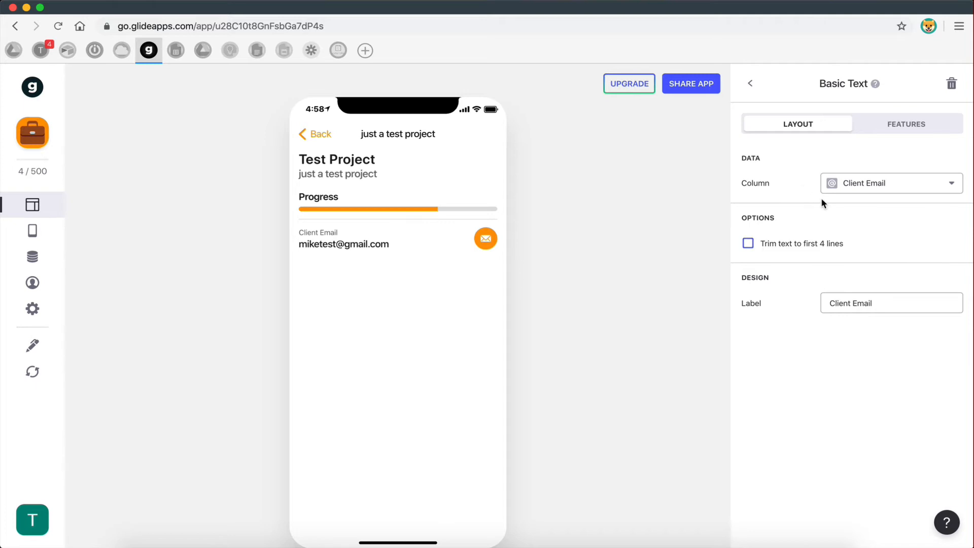
left_click(872, 195)
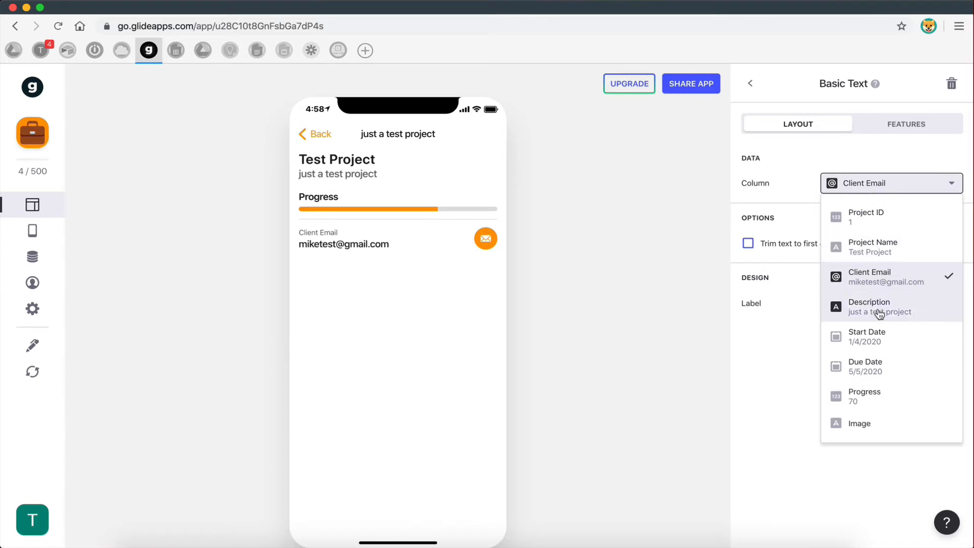
left_click(857, 339)
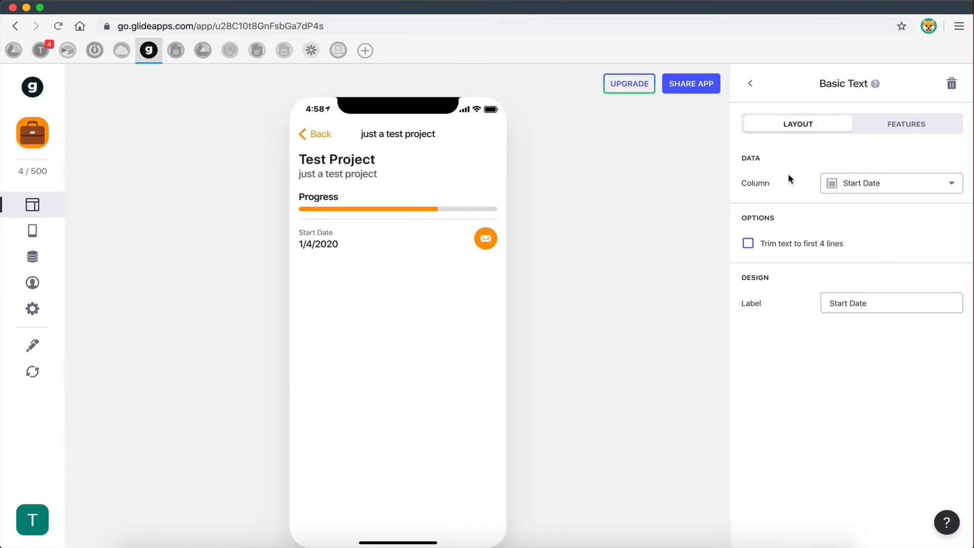
left_click(753, 91)
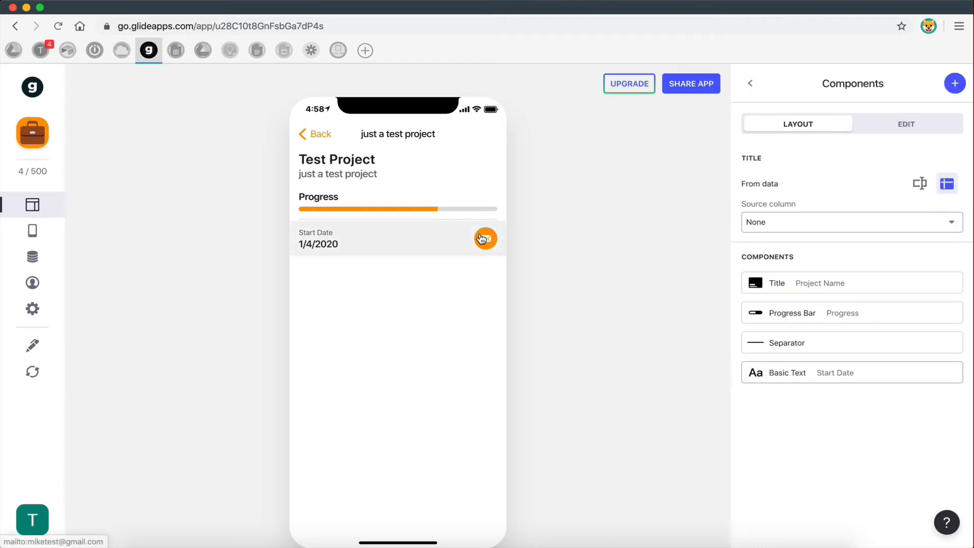
left_click(789, 371)
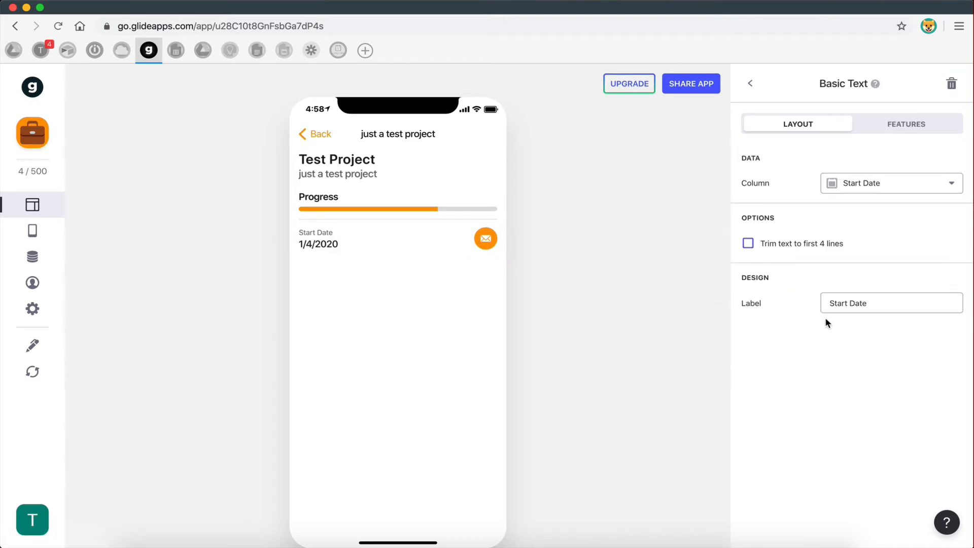
left_click(892, 132)
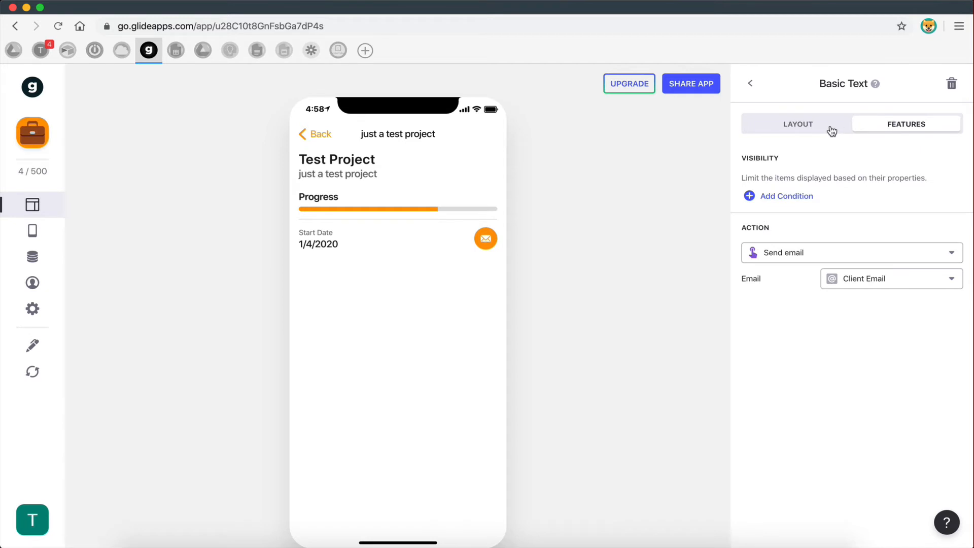
left_click(782, 261)
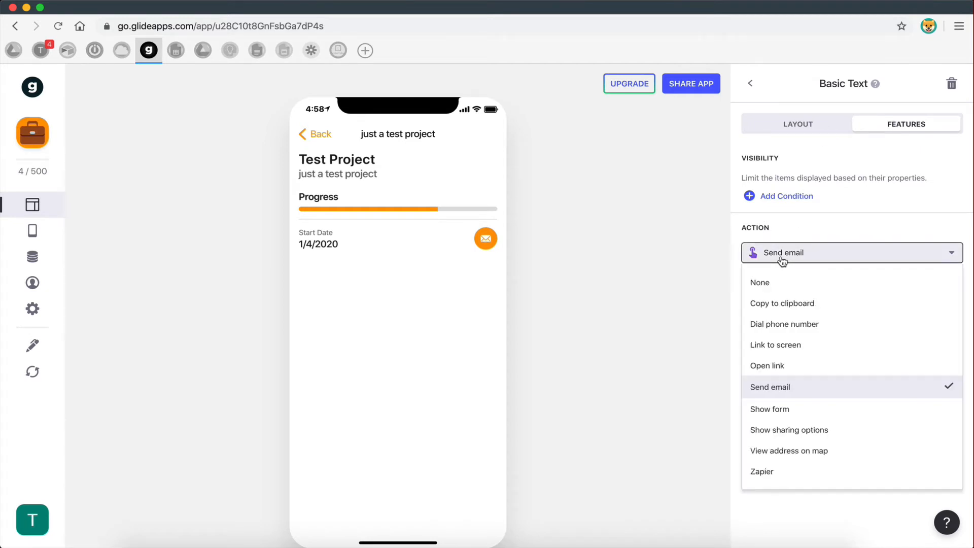
left_click(769, 282)
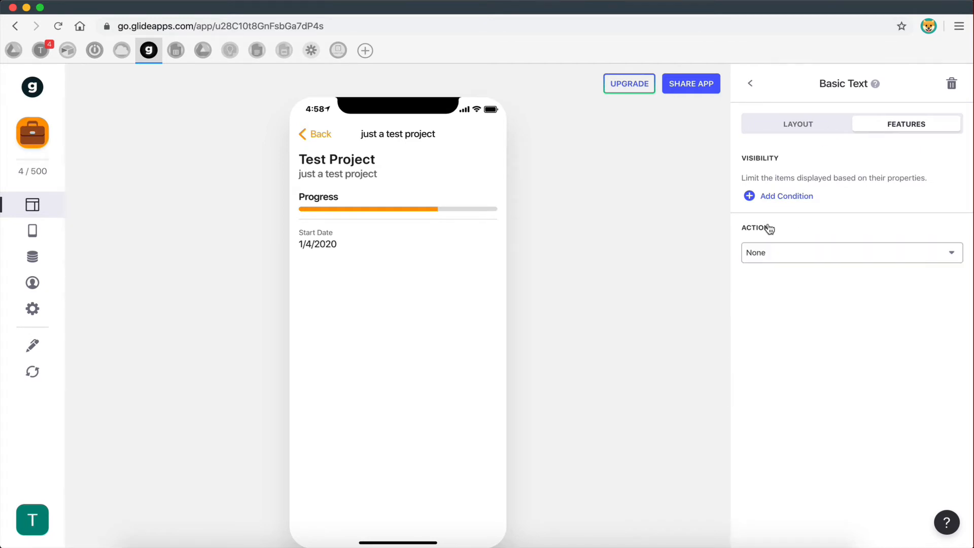
left_click(792, 134)
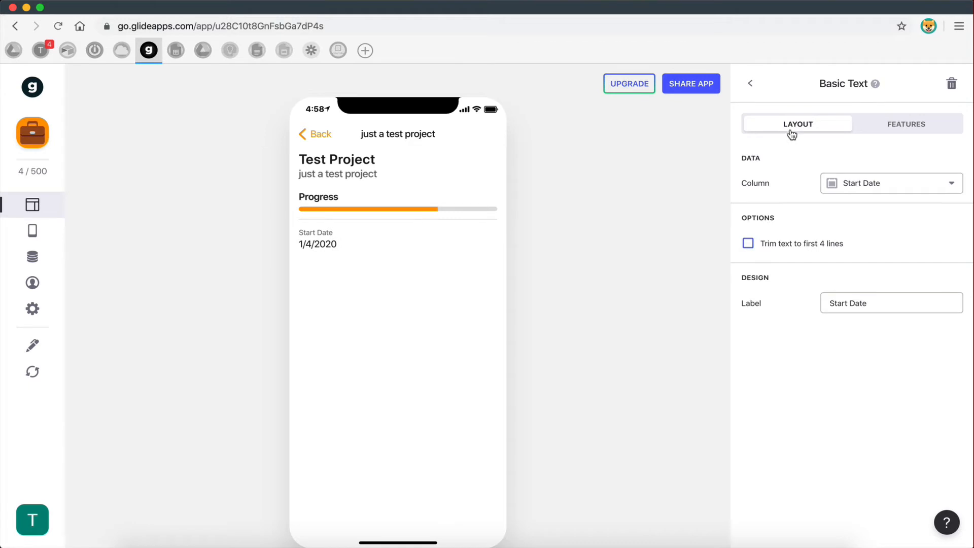
left_click(749, 84)
- Add a Basic Text showing Due Date (5/5/2020) with its tap action set to None
left_click(953, 84)
left_click(770, 228)
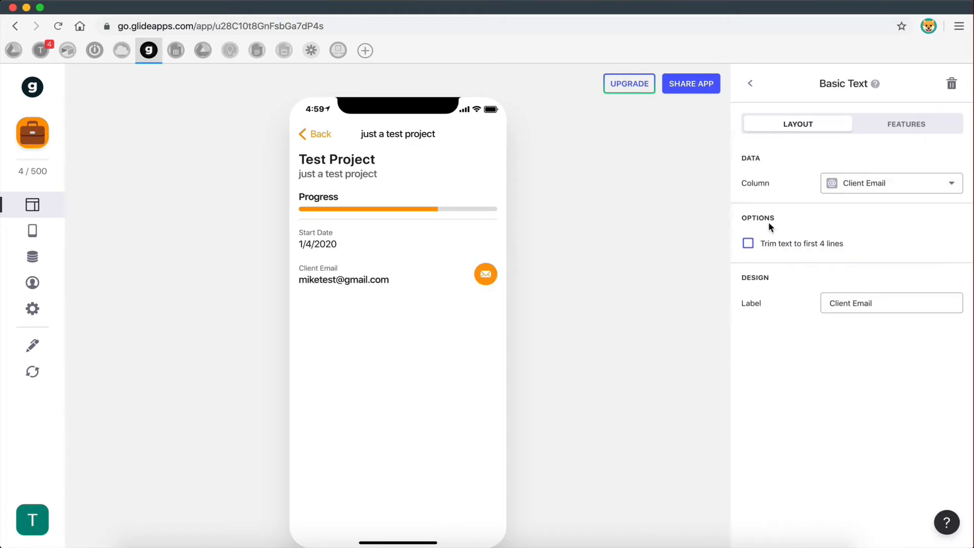
left_click(857, 189)
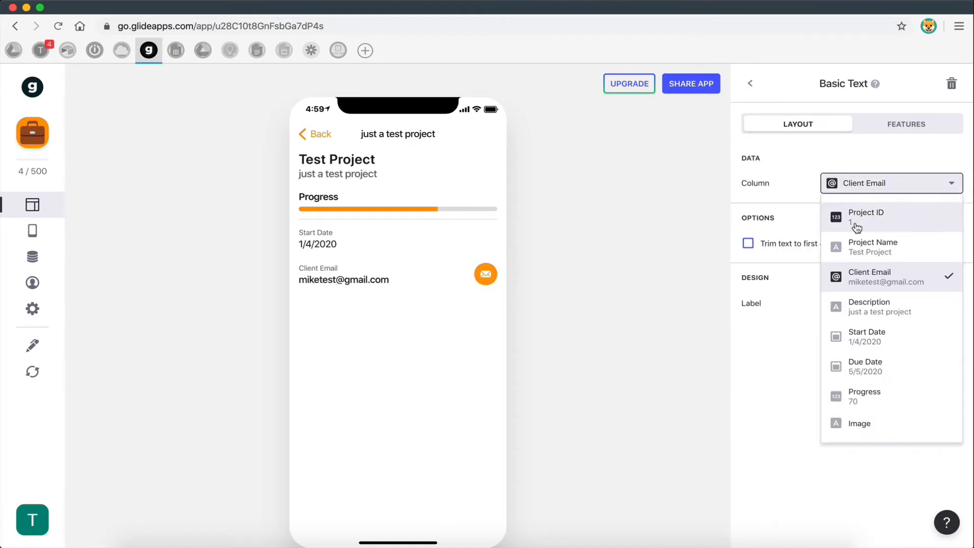
left_click(865, 365)
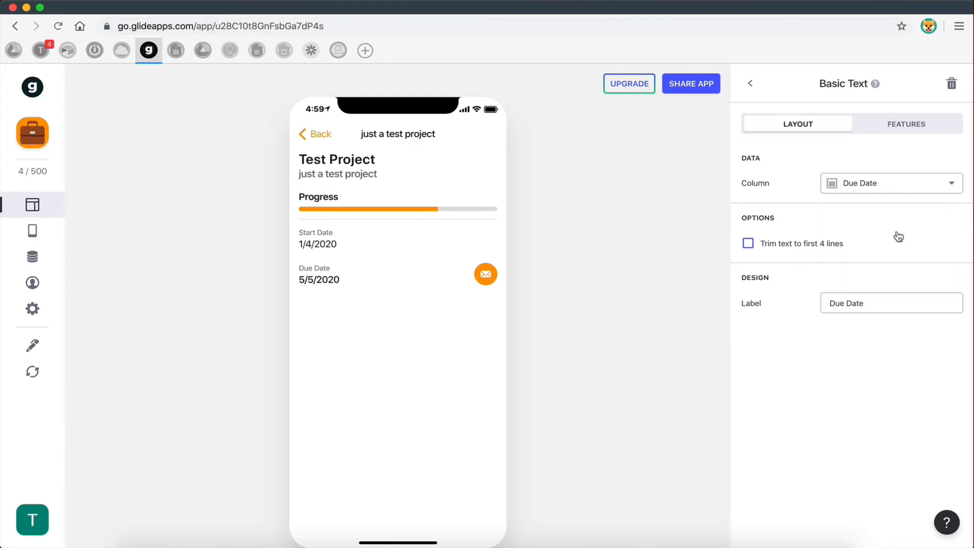
left_click(903, 131)
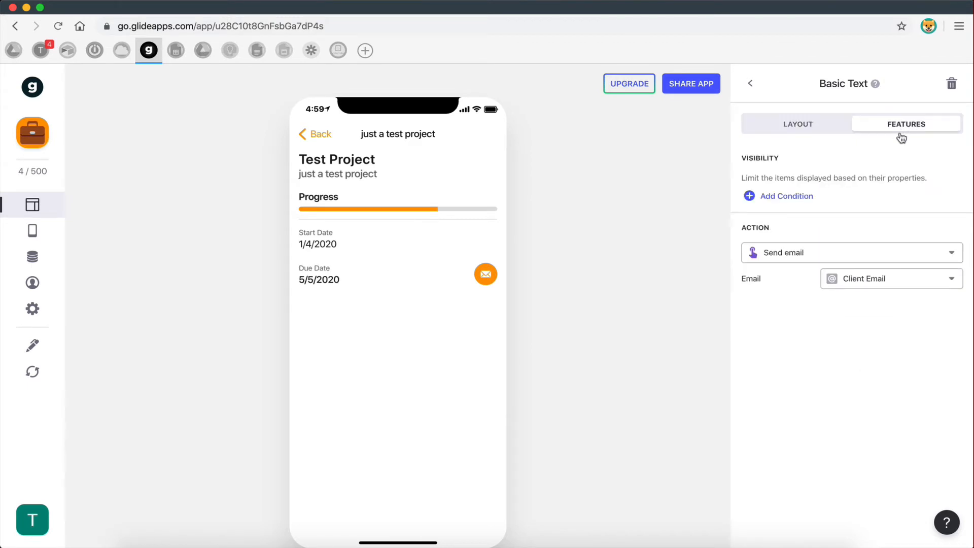
left_click(783, 257)
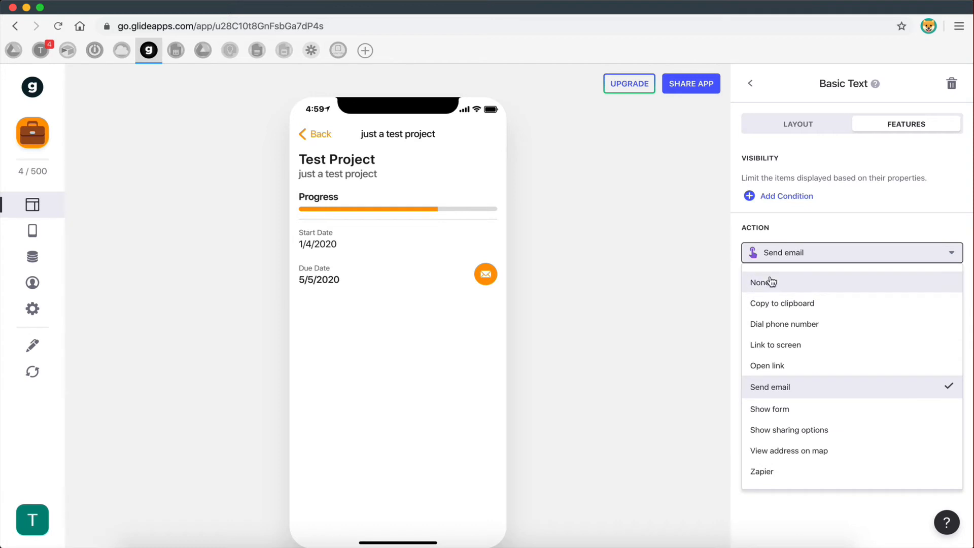
left_click(771, 287)
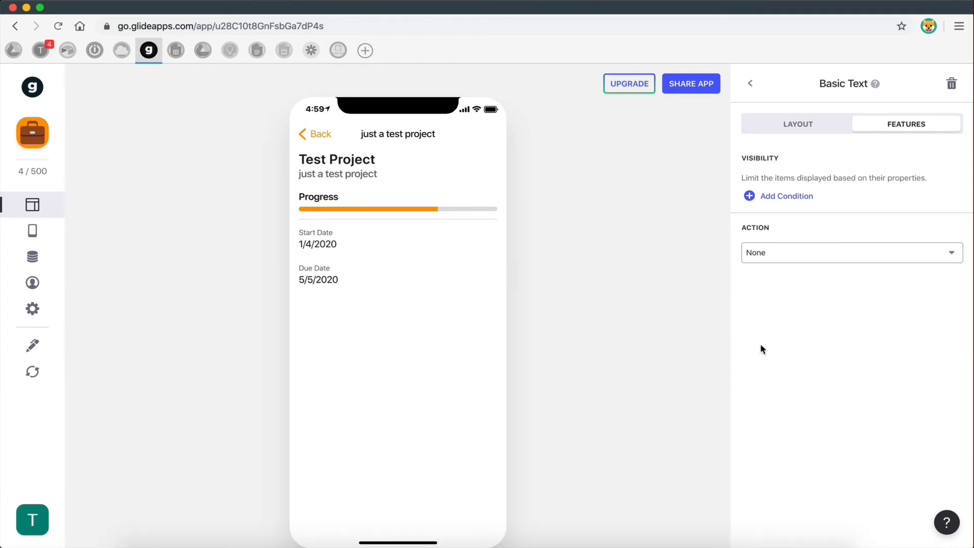
left_click(779, 123)
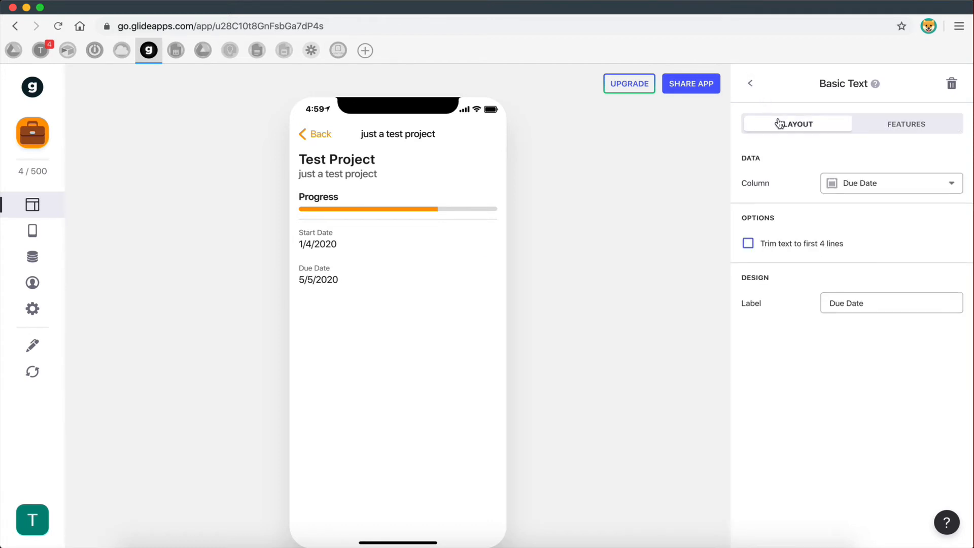
left_click(751, 83)
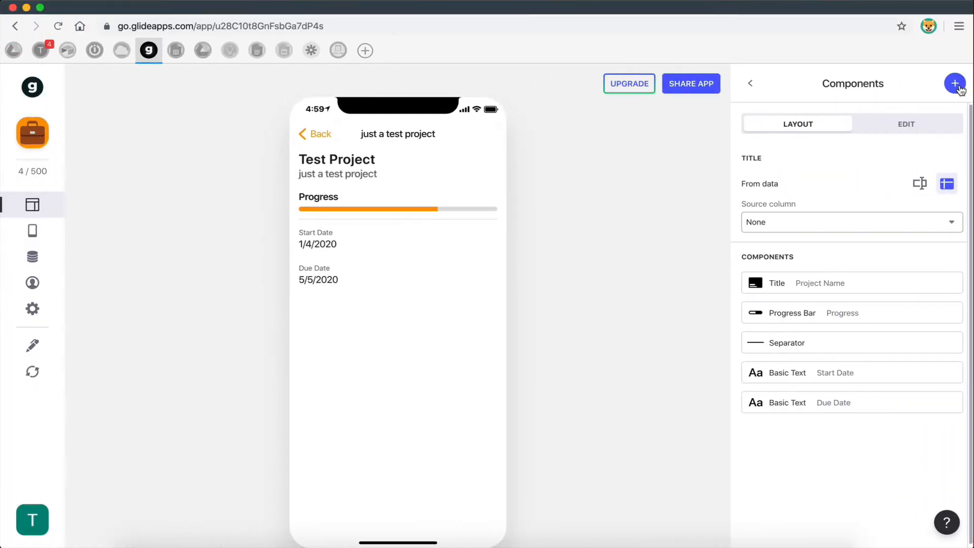
left_click(958, 86)
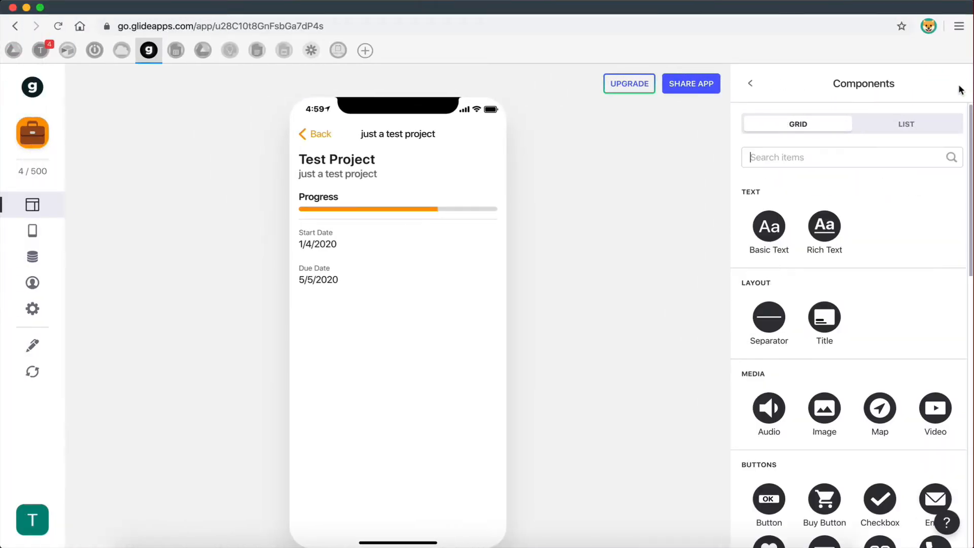
- Add a separator below Due Date, then a Basic Text showing Client Email
left_click(785, 338)
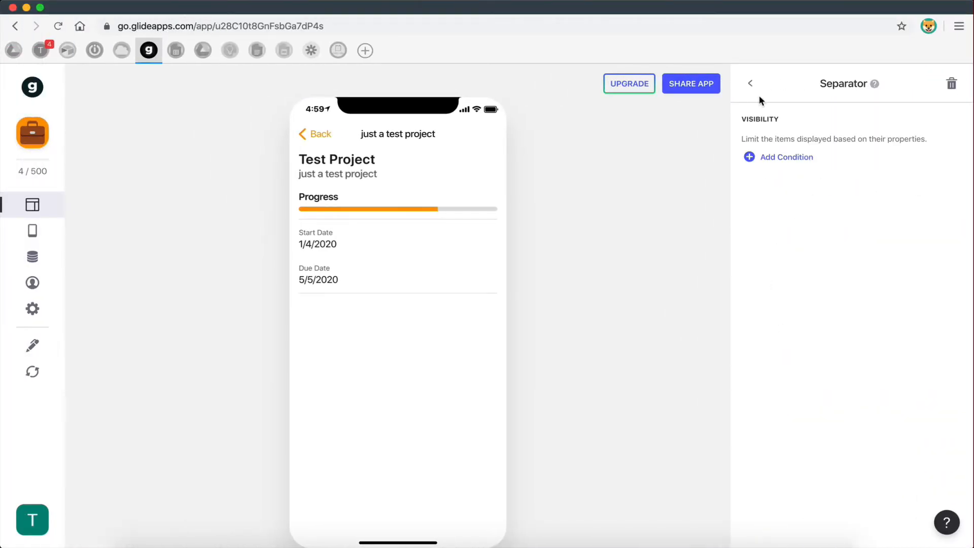
left_click(750, 84)
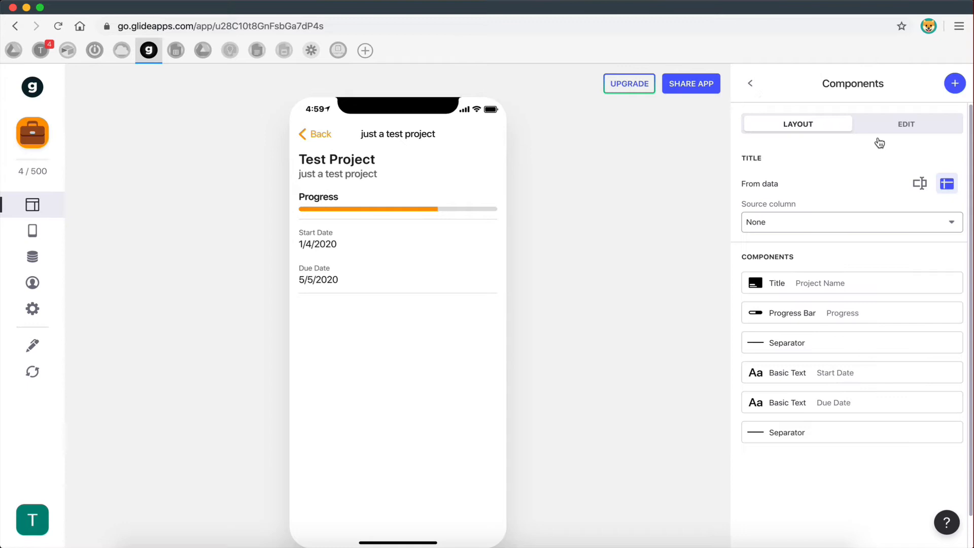
left_click(954, 87)
scroll(859, 284, "down", 5)
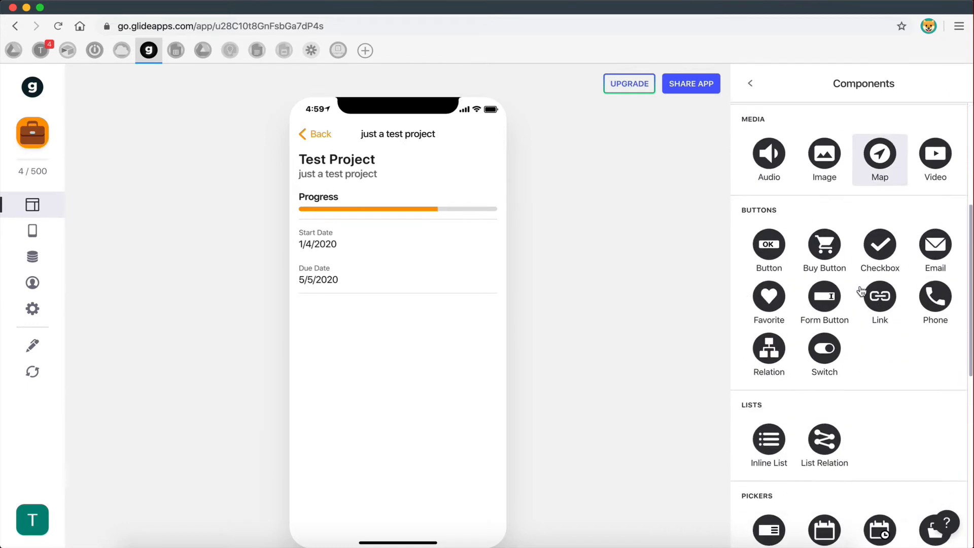
scroll(861, 290, "down", 8)
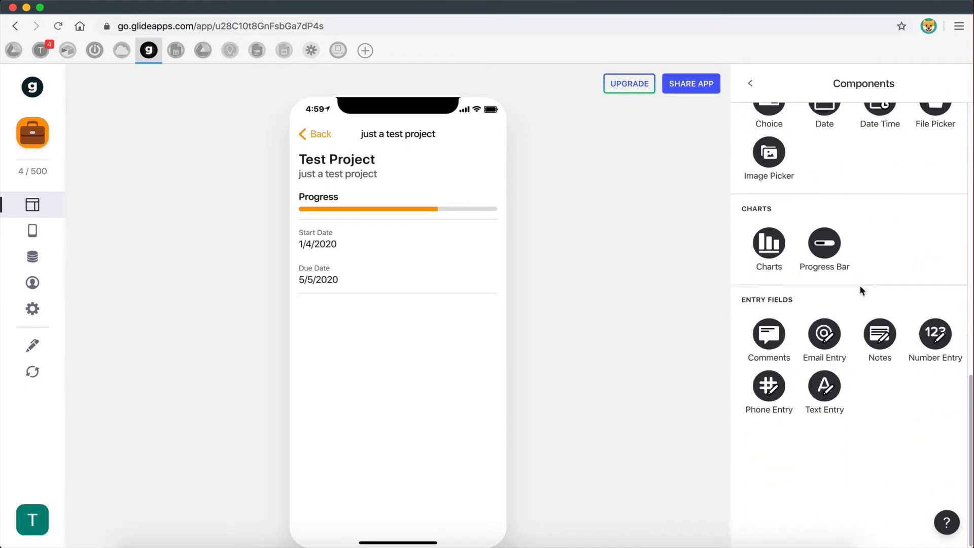
scroll(861, 289, "up", 15)
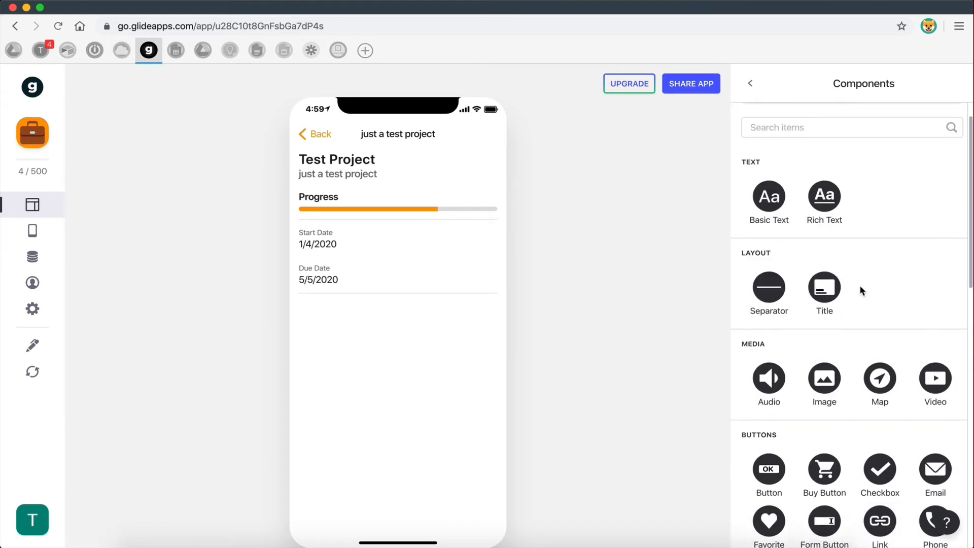
scroll(861, 289, "down", 2)
scroll(861, 289, "up", 3)
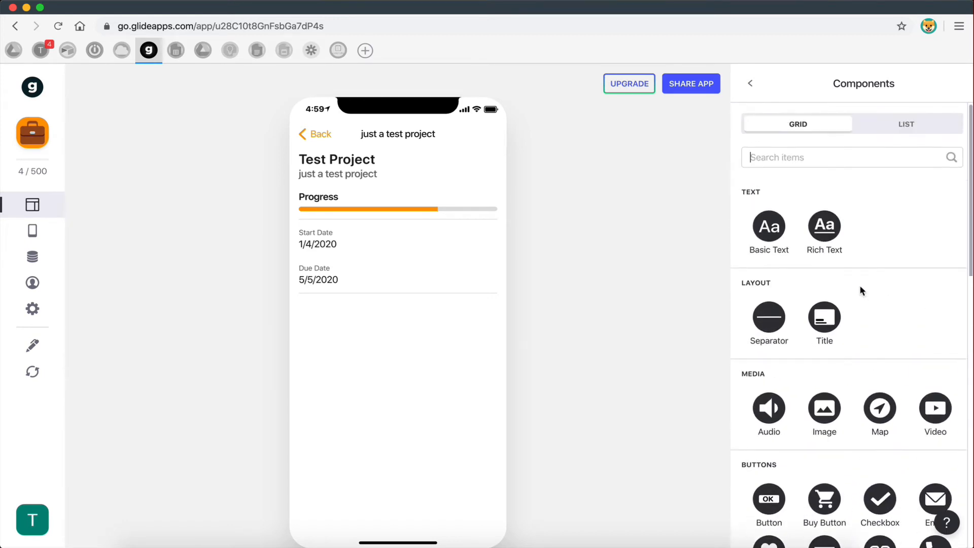
left_click(773, 238)
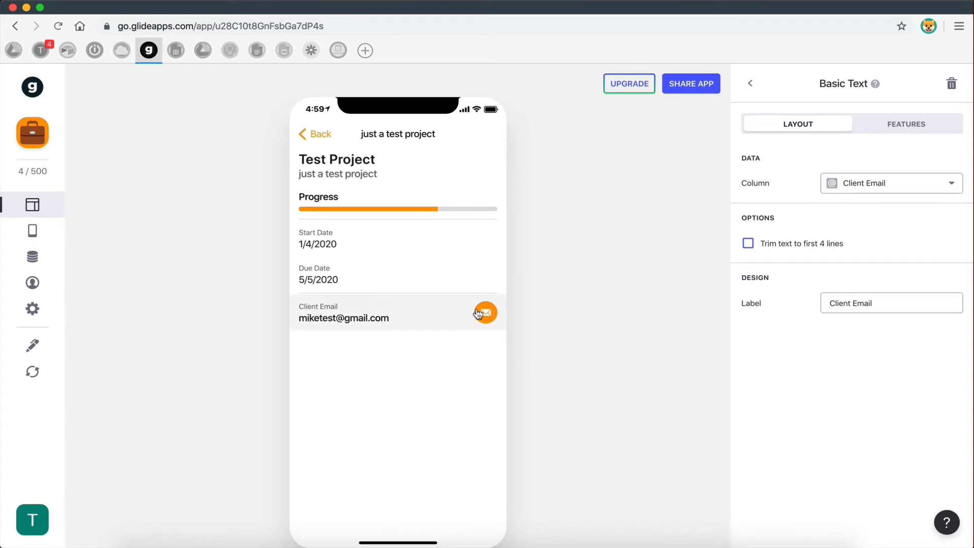
- Try the Client Email text's Send email action and test tapping it in the preview
left_click(908, 124)
left_click(805, 254)
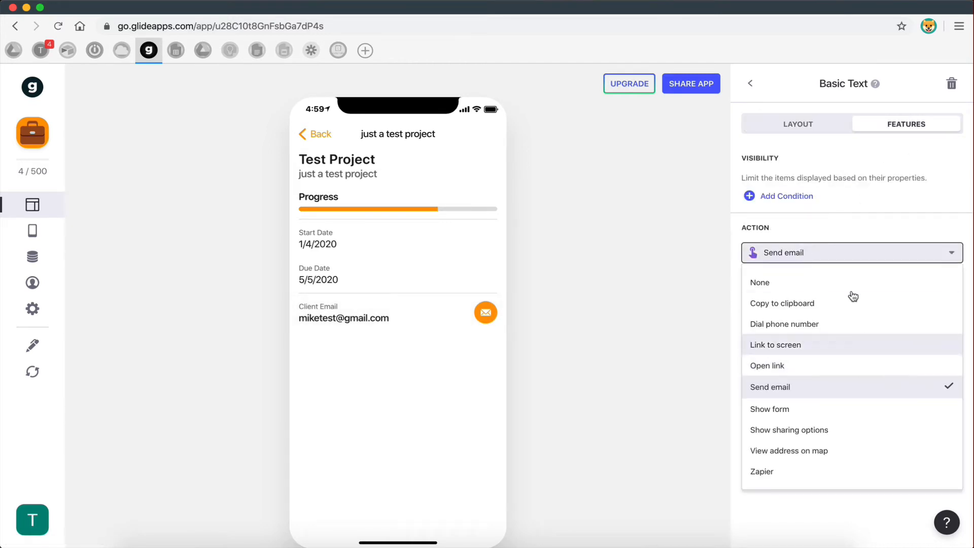
left_click(775, 287)
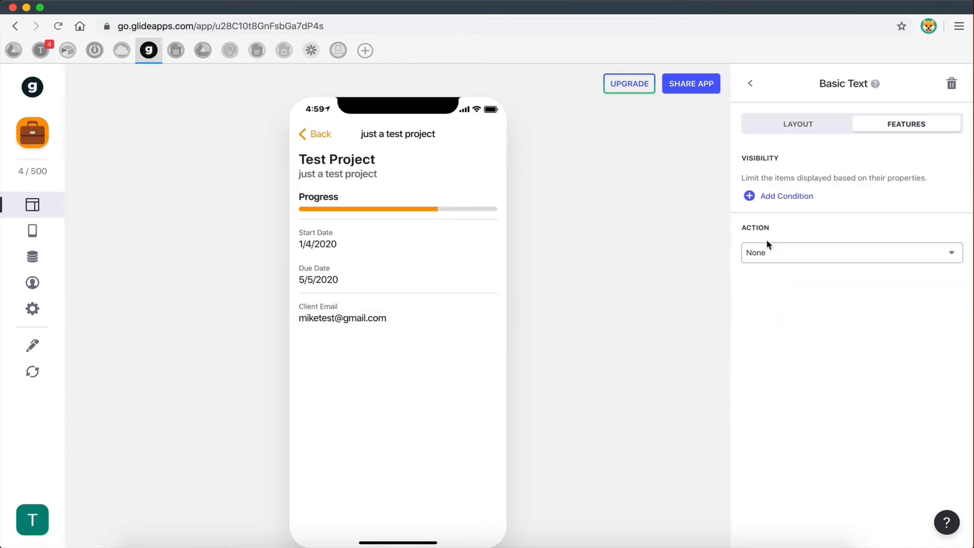
left_click(808, 132)
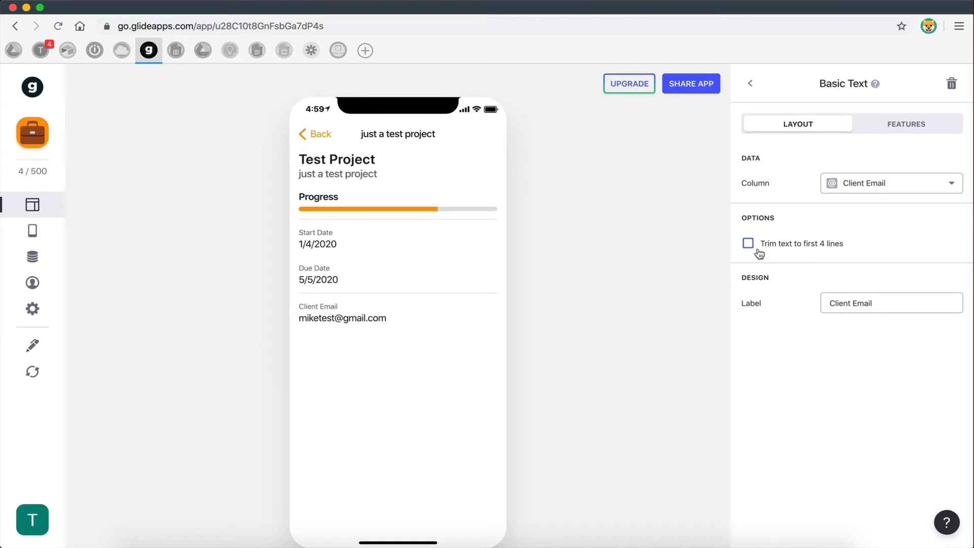
left_click(882, 131)
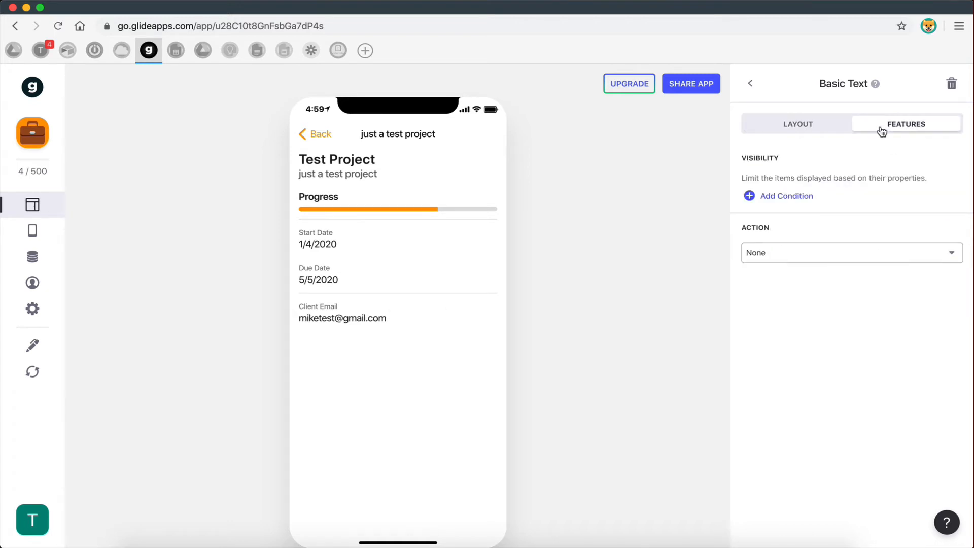
left_click(774, 251)
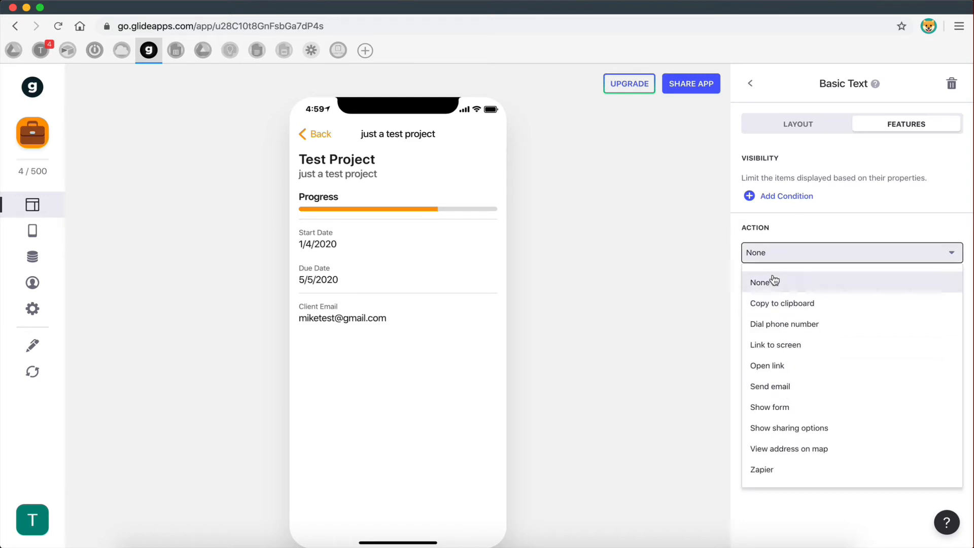
left_click(772, 386)
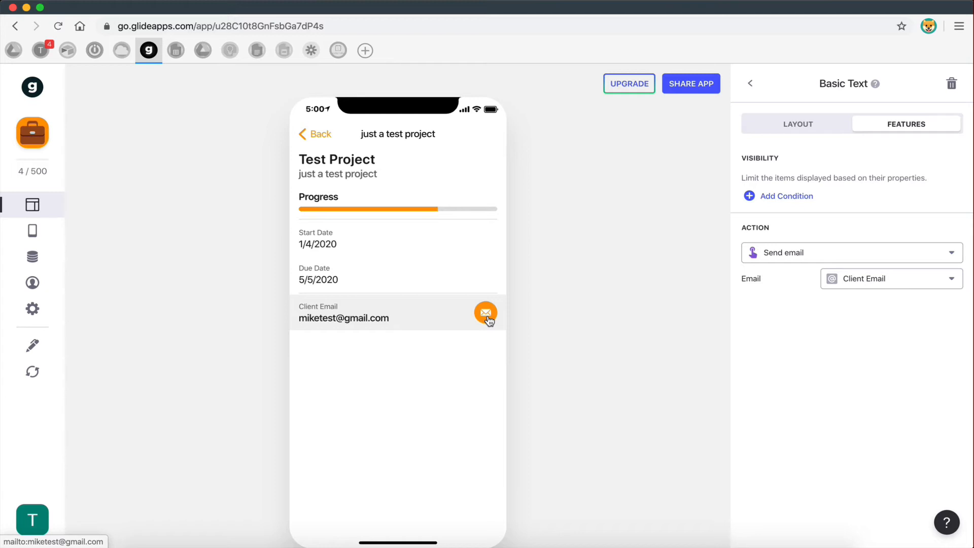
left_click(361, 322)
- Set the Client Email text's action back to None and compare with the mockups
left_click(806, 253)
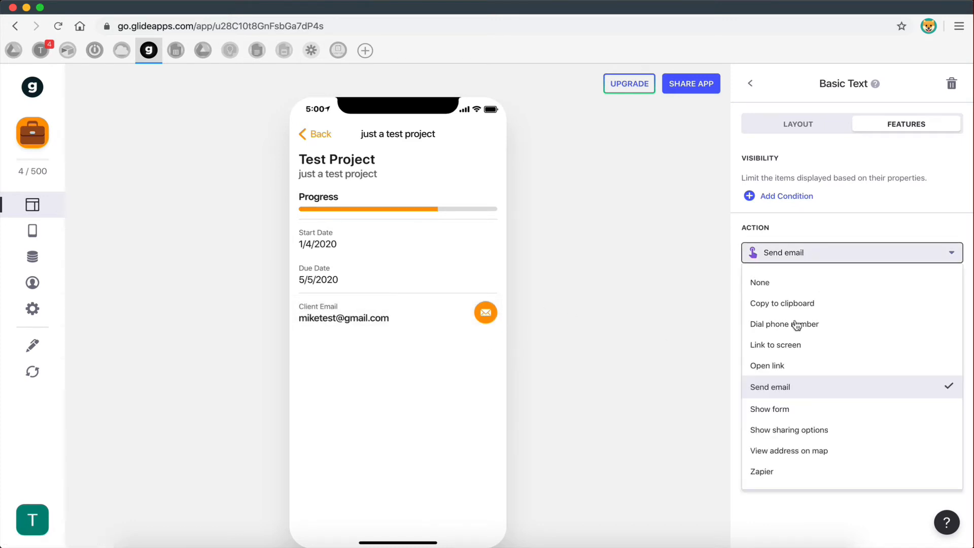
left_click(780, 287)
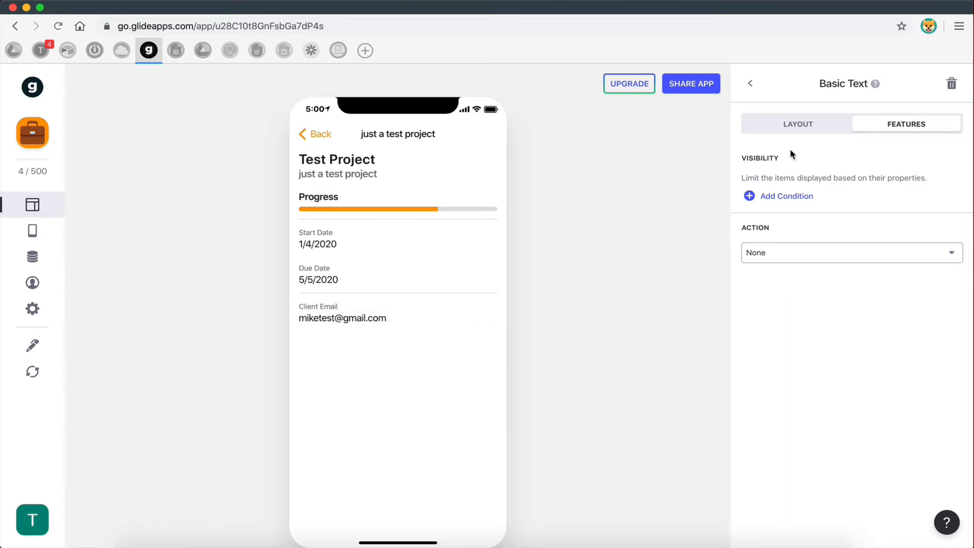
left_click(790, 133)
left_click(751, 84)
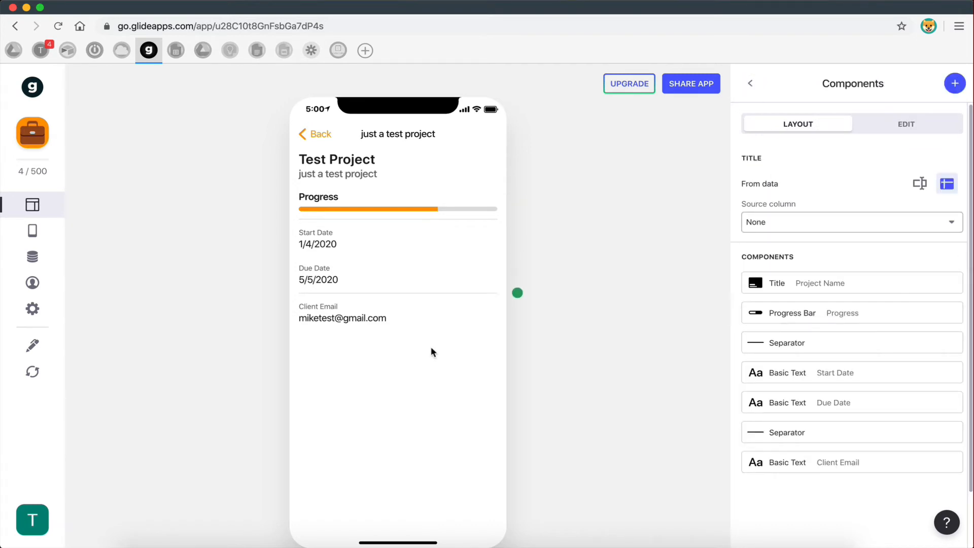
key("ctrl+Right")
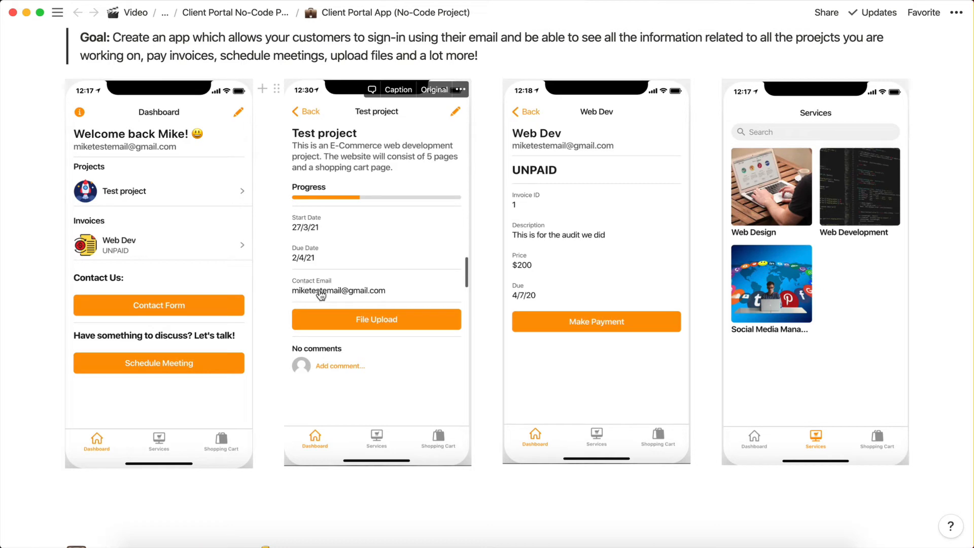
key("ctrl+Left")
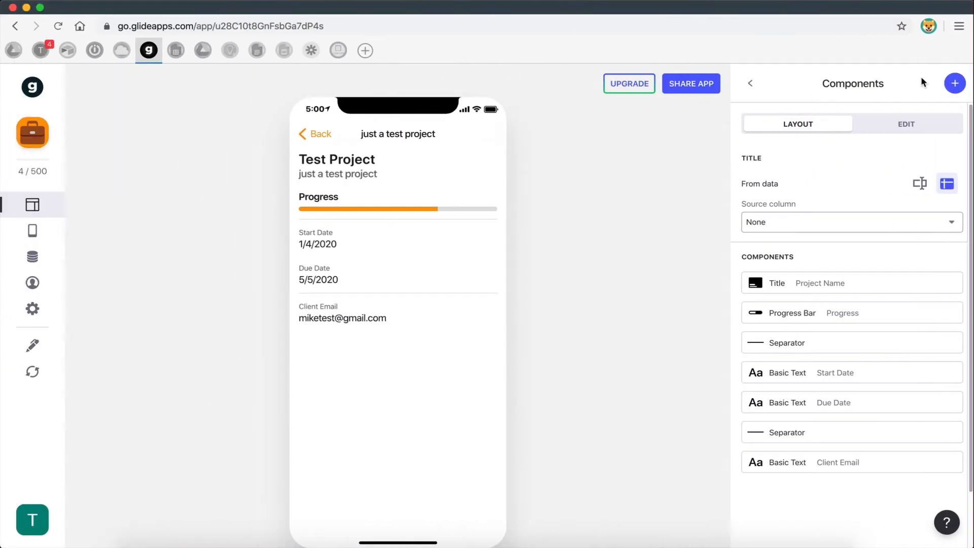
- Add a separator below the Client Email text
left_click(949, 84)
left_click(759, 337)
key("ctrl+Right")
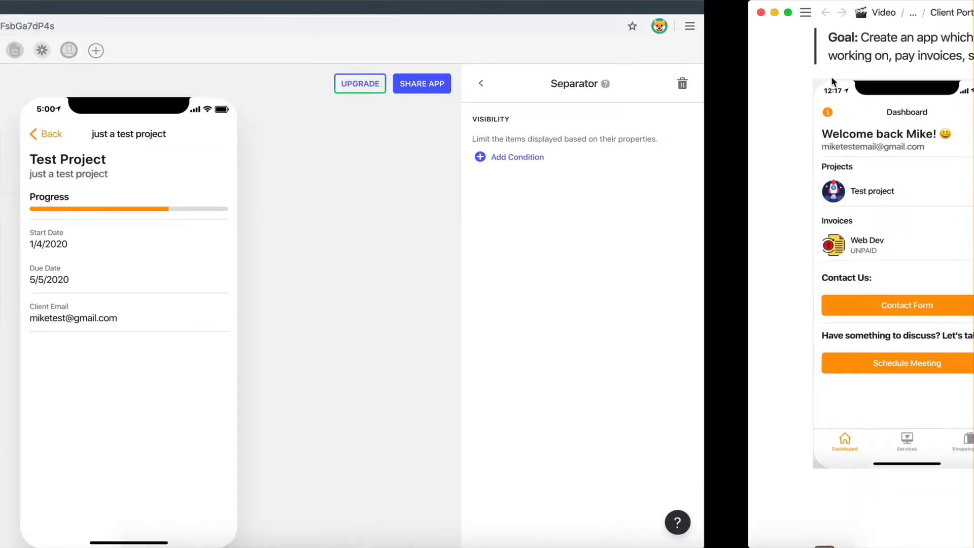
key("ctrl+Left")
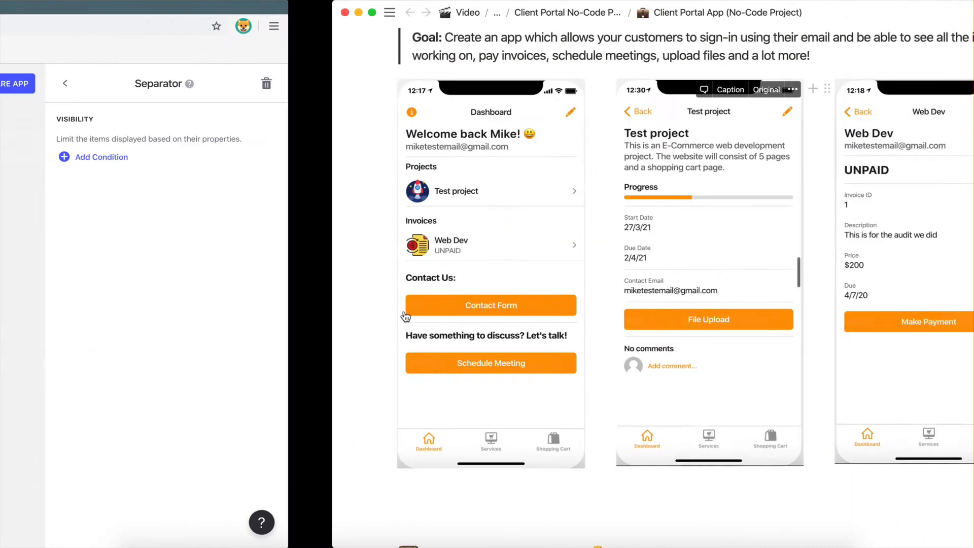
left_click(750, 84)
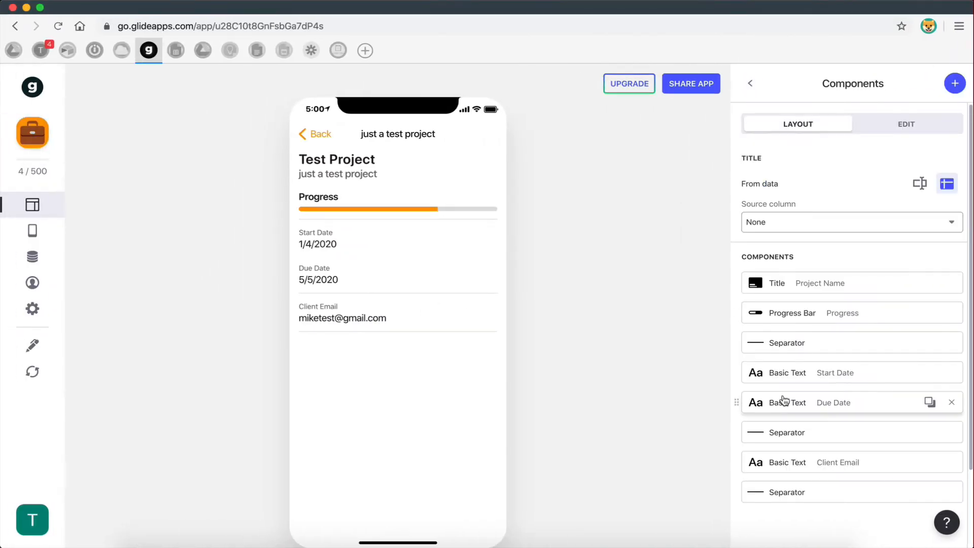
- Add a Form Button labelled 'File Upload' and open its form in the preview
left_click(954, 84)
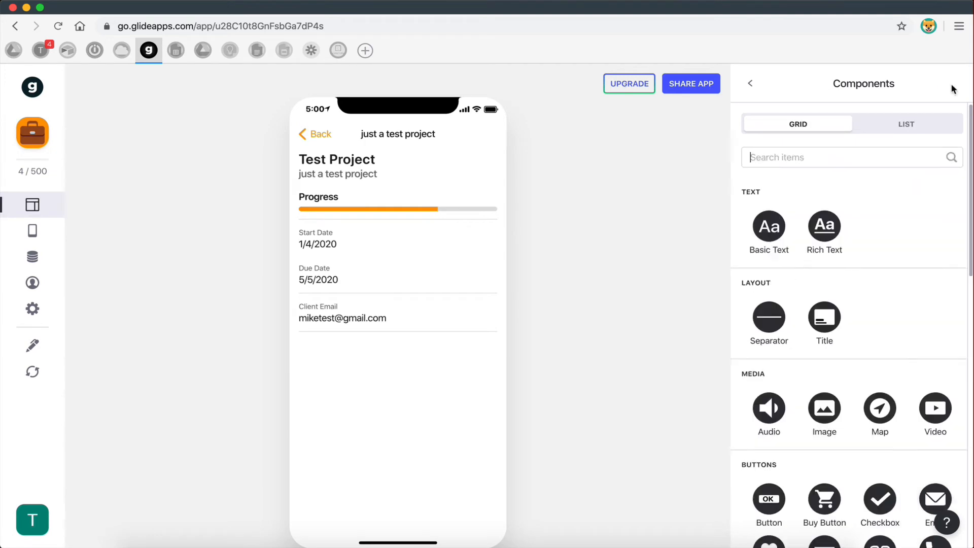
key("ctrl+Right")
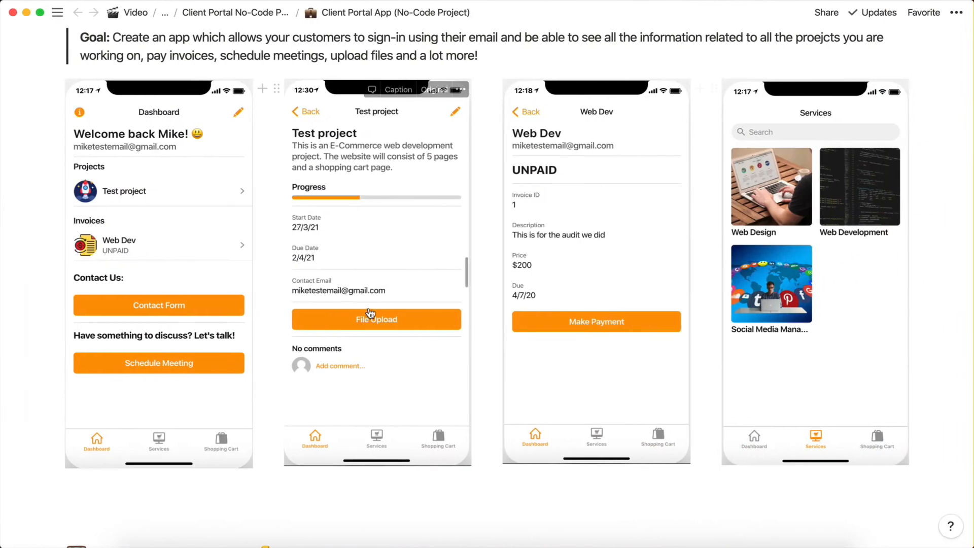
key("ctrl+Left")
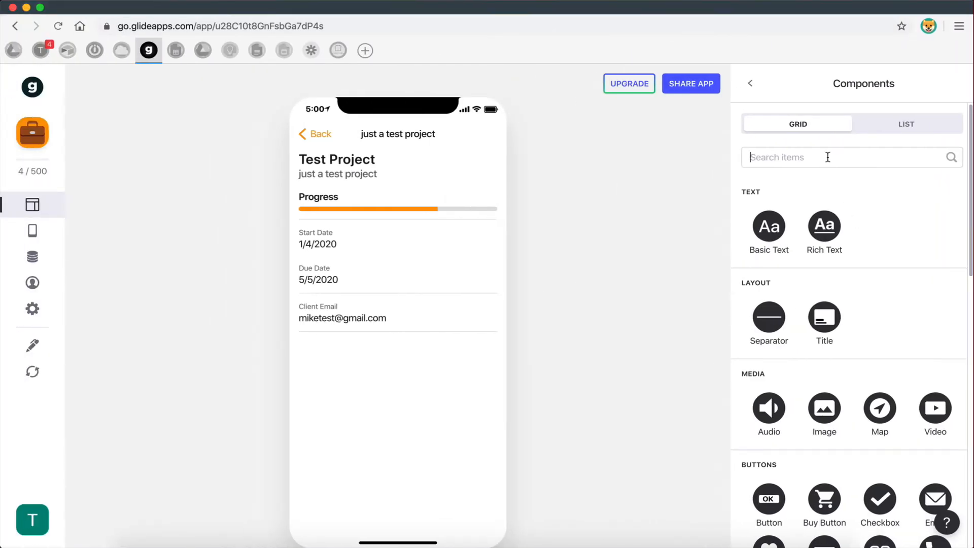
type("but")
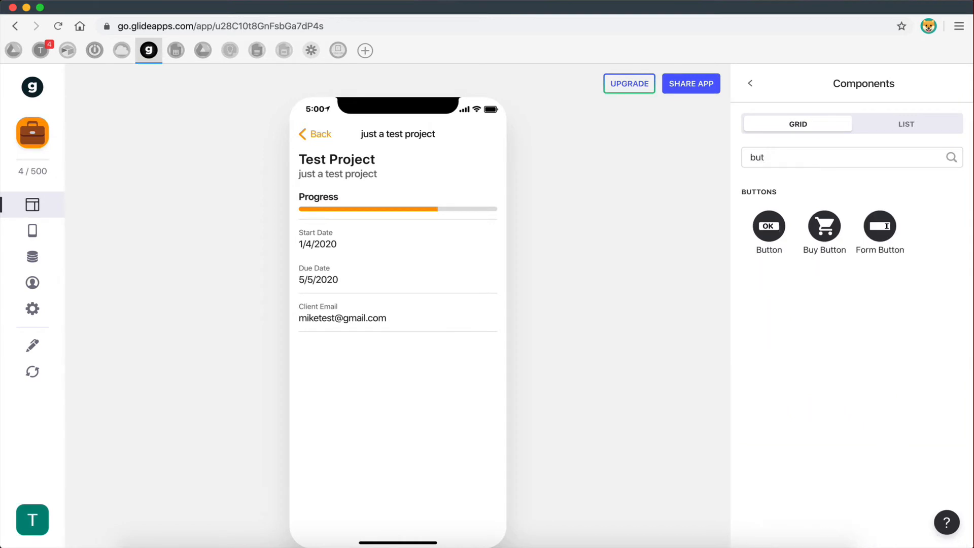
key("BackSpace")
key("BackSpace")
key("BackSpace")
scroll(848, 350, "down", 5)
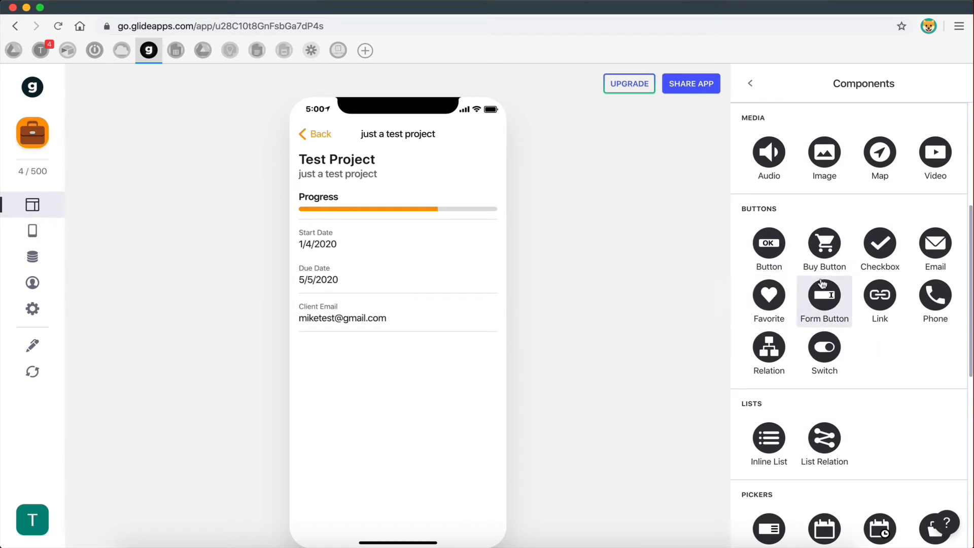
left_click(821, 302)
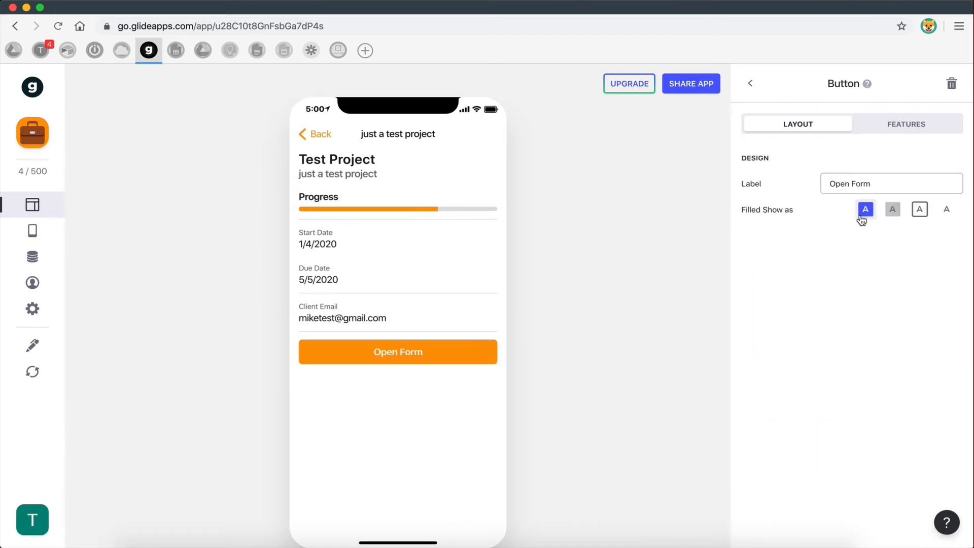
left_click_drag(875, 184, 829, 184)
key("BackSpace")
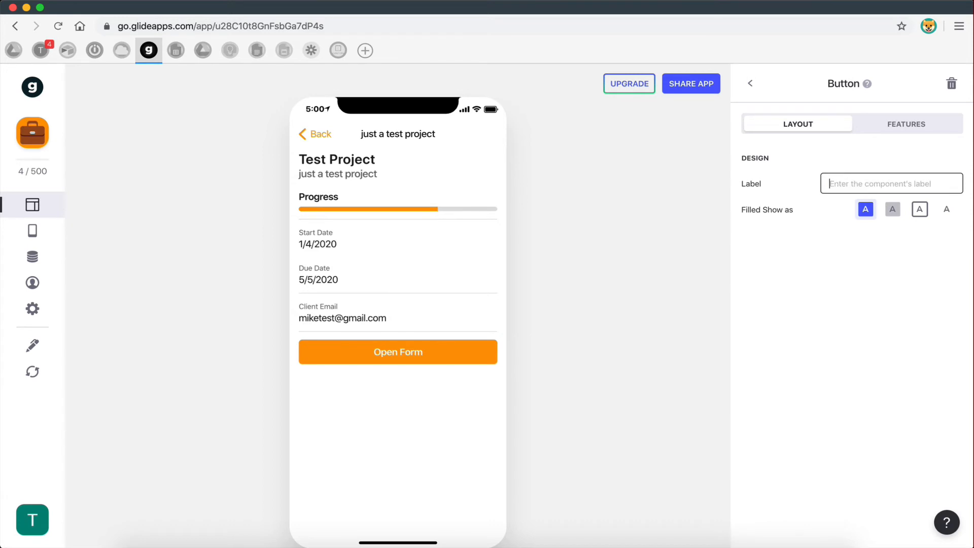
type("File")
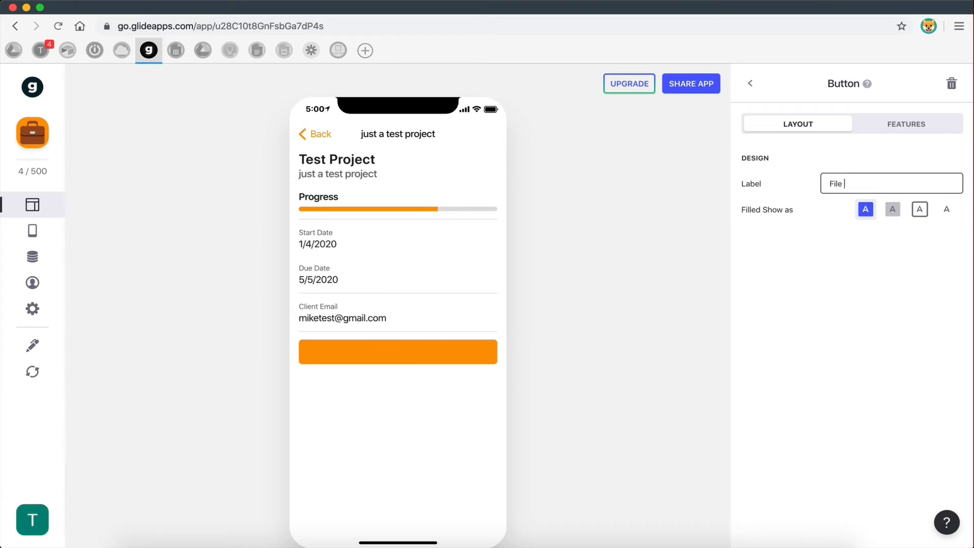
type(" Upload")
left_click(831, 239)
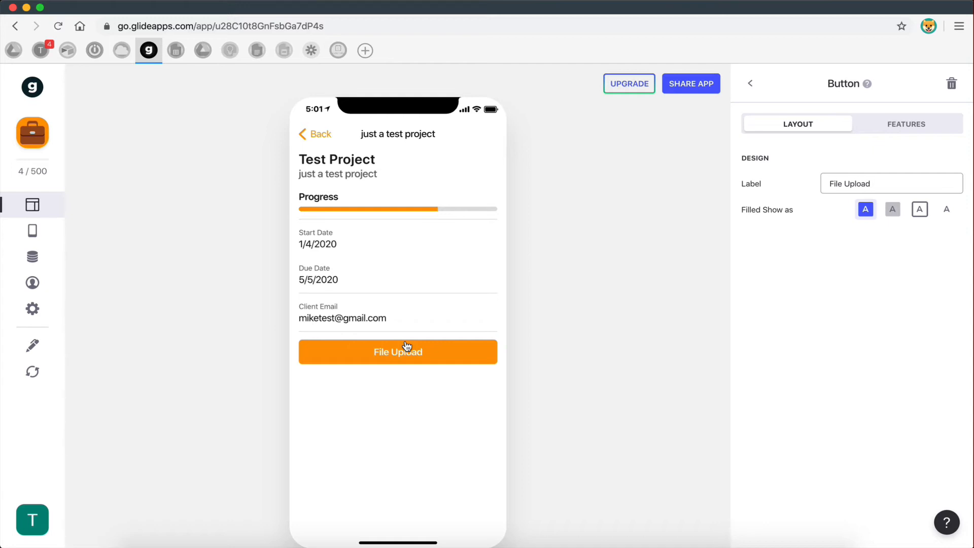
left_click(378, 357)
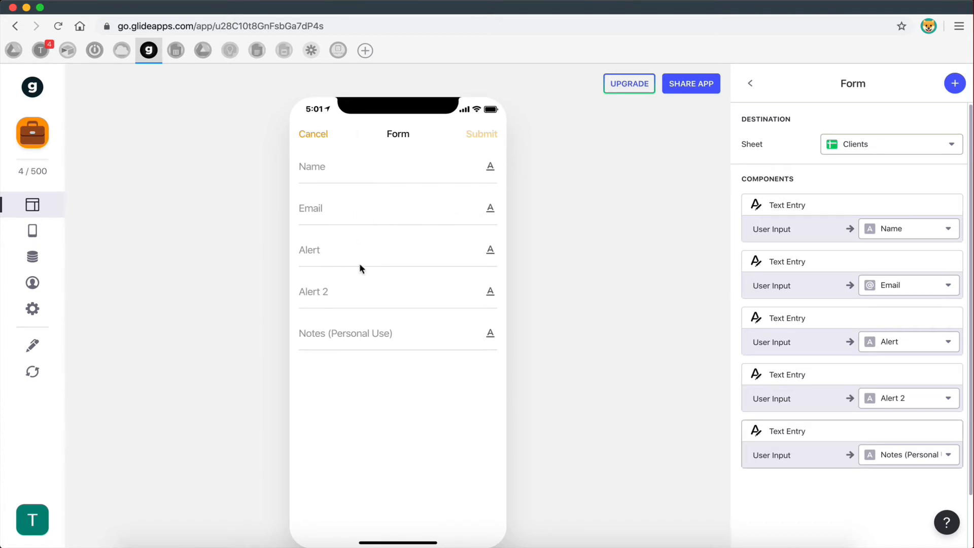
key("ctrl+Left")
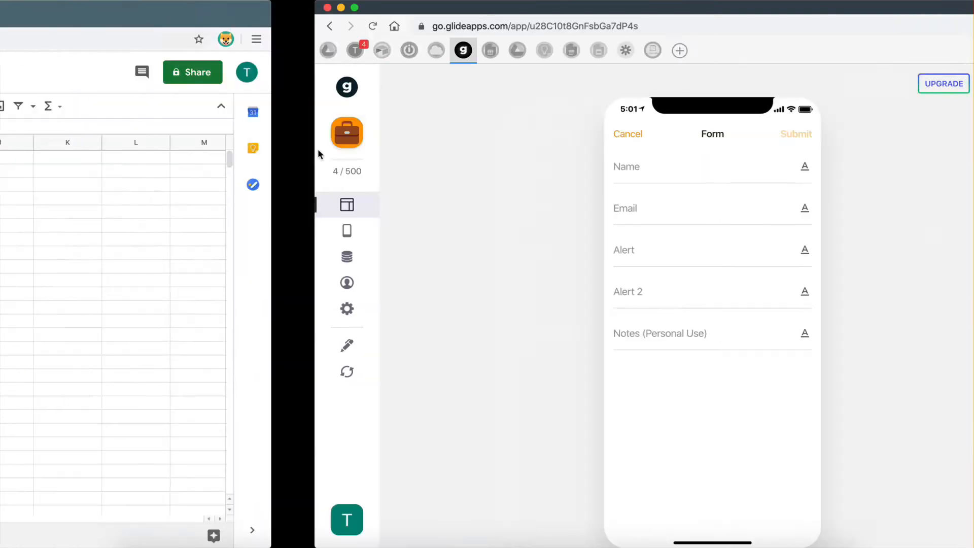
- Add a new blank sheet and name it Files
left_click(39, 536)
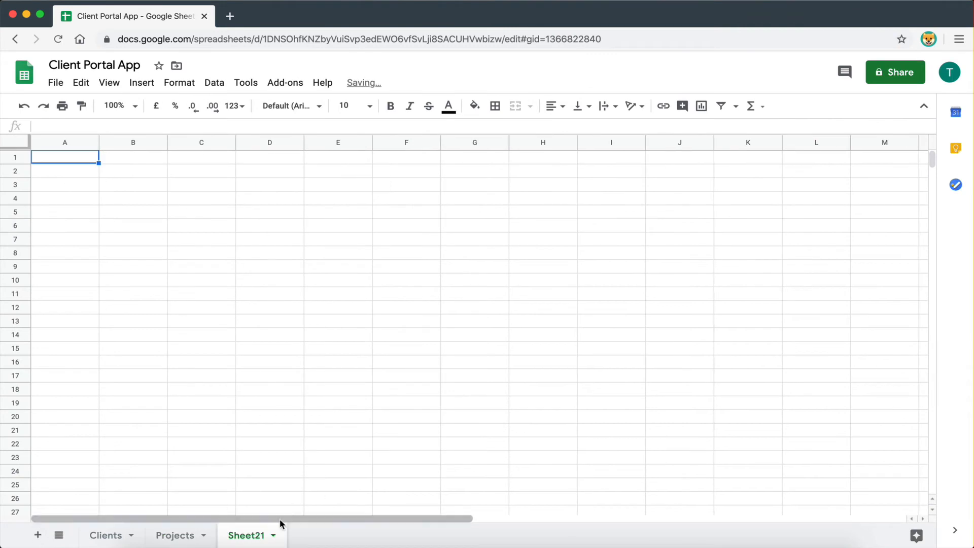
double_click(243, 537)
type("Files")
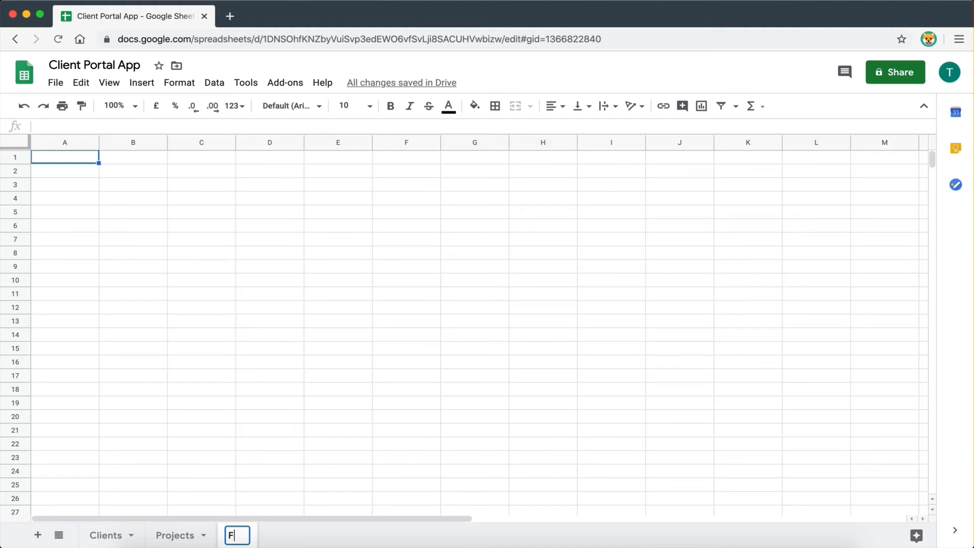
left_click(246, 489)
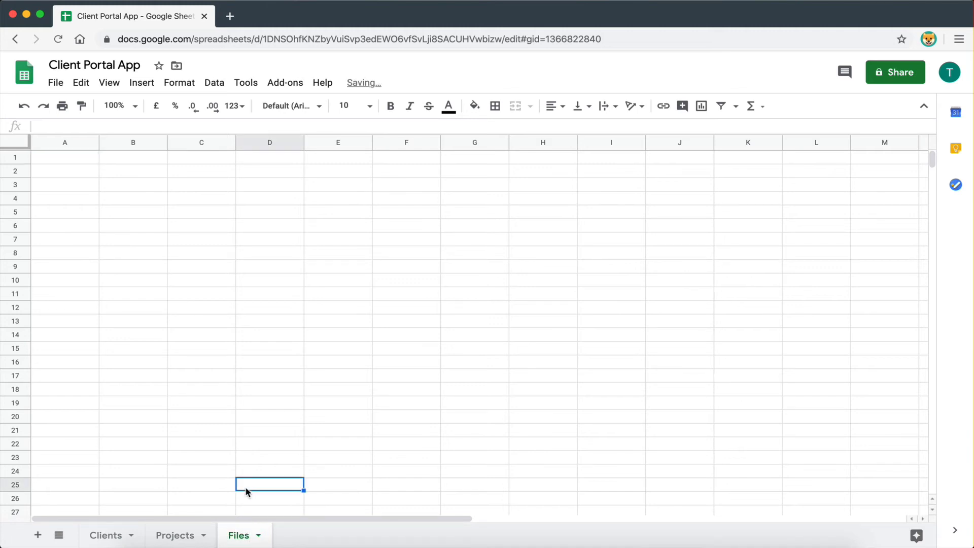
- Enter the headers Submission Name, Project ID, File and Submission Date in A1:D1
left_click(72, 161)
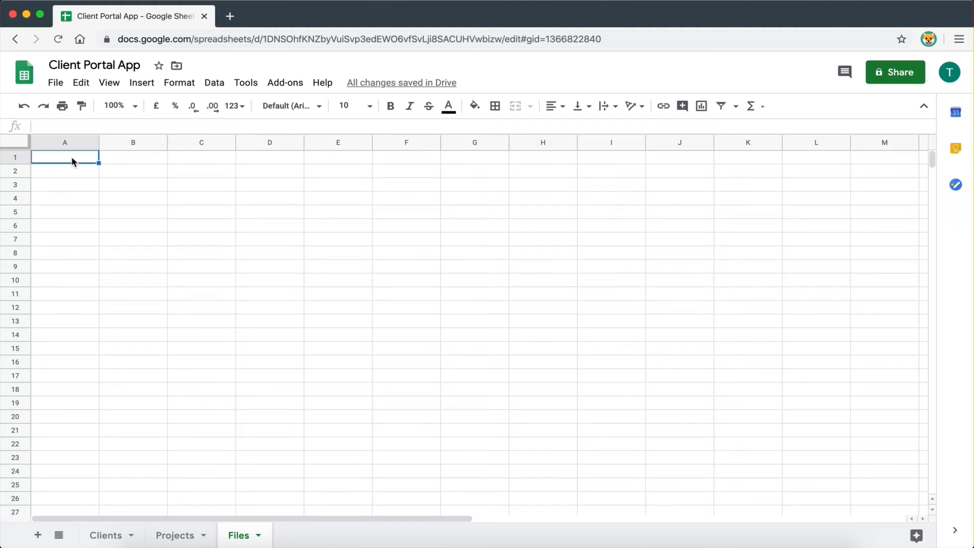
type("Su")
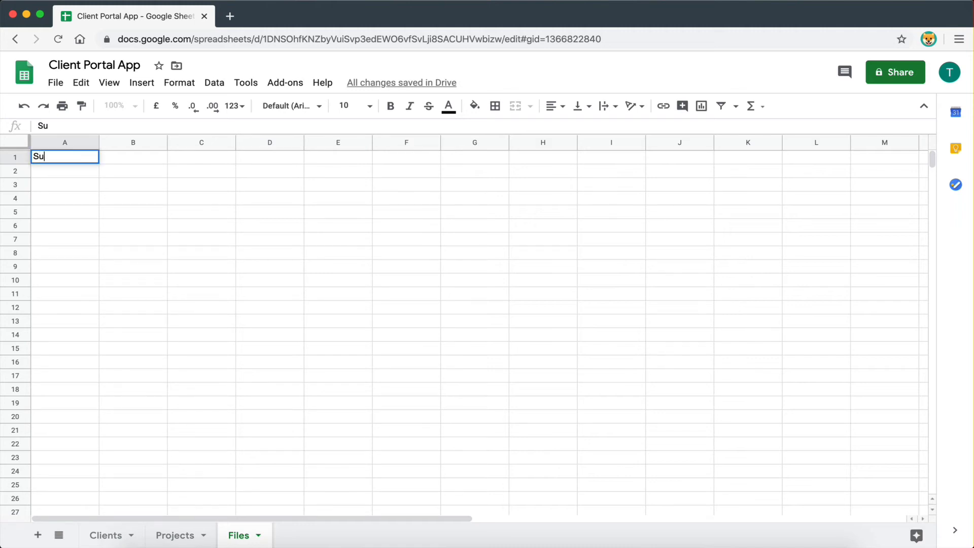
type("bmission Name")
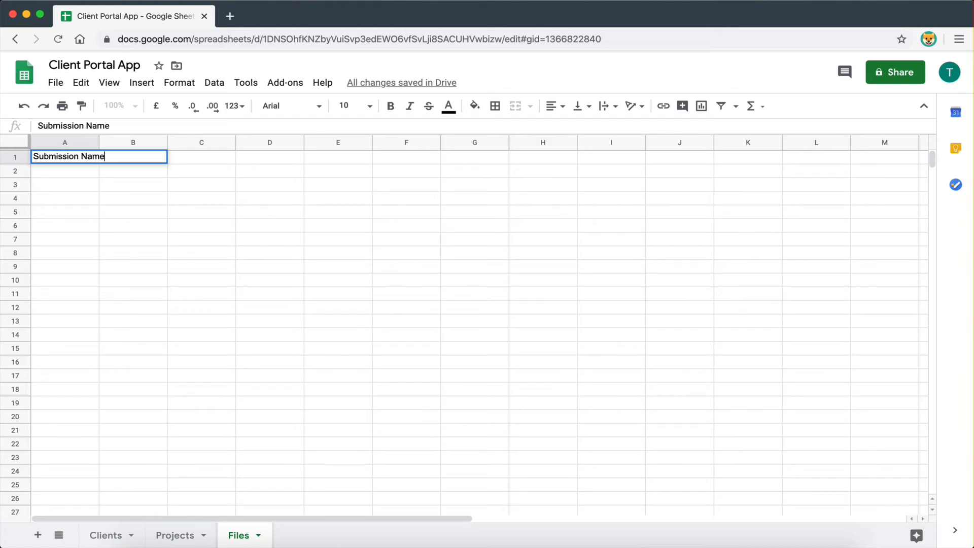
left_click(89, 226)
left_click_drag(96, 147, 107, 208)
left_click(125, 158)
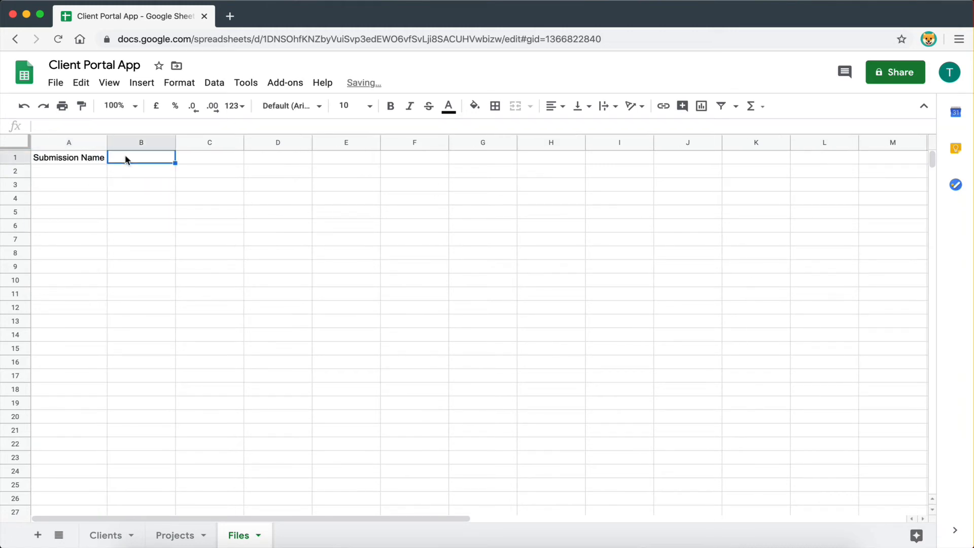
type("Project ID")
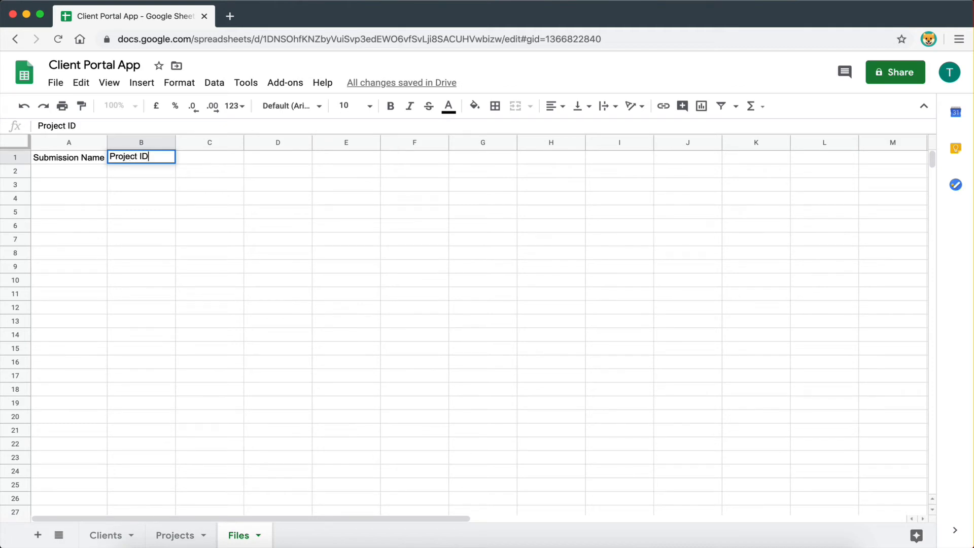
left_click(142, 225)
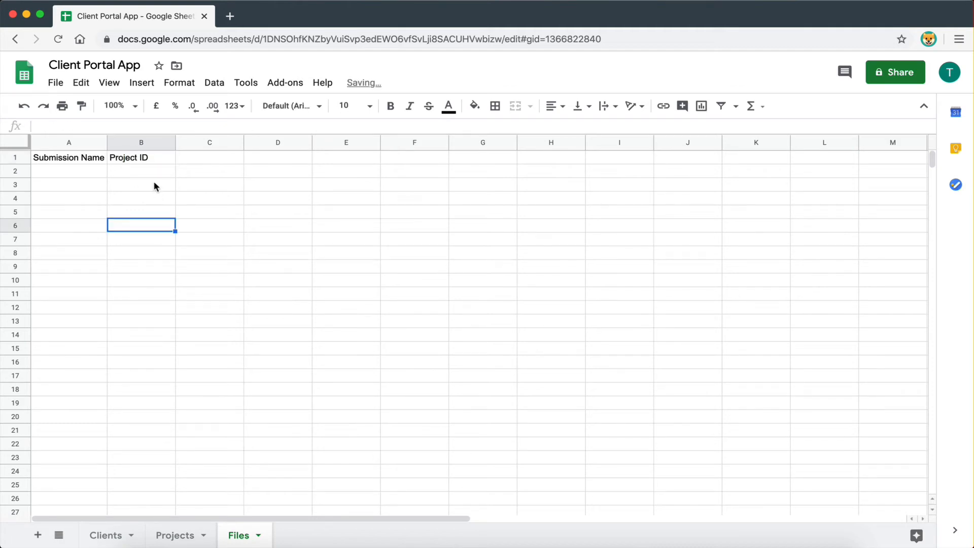
left_click(198, 157)
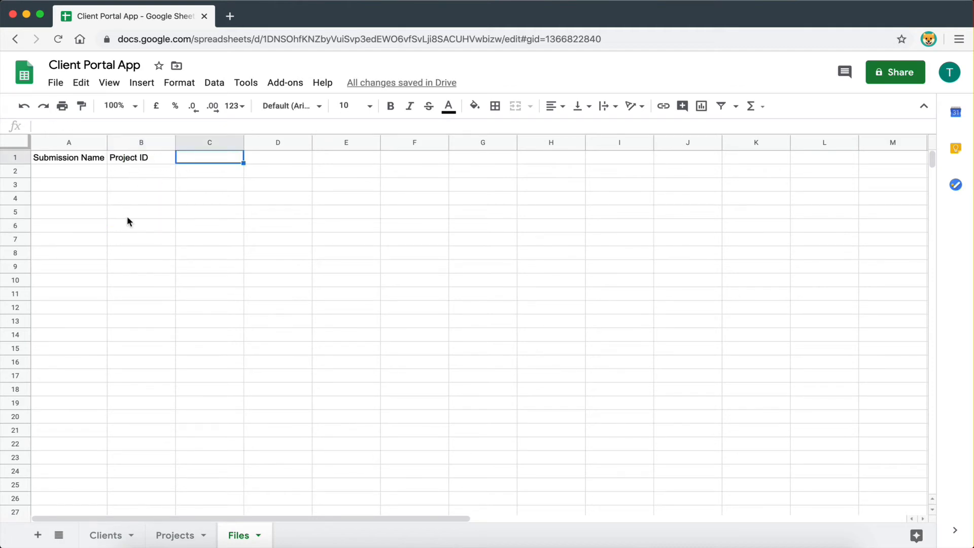
type("File")
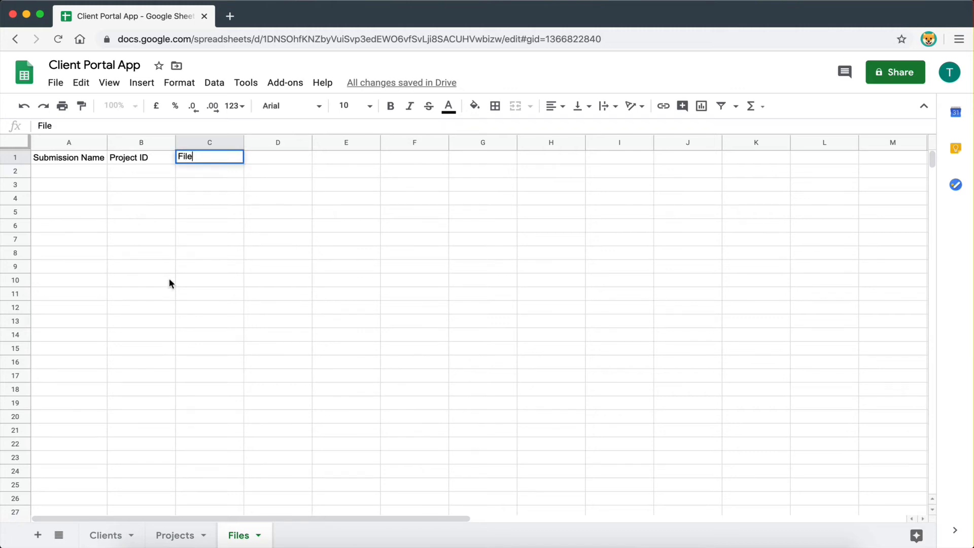
left_click(169, 281)
left_click(285, 161)
type("S")
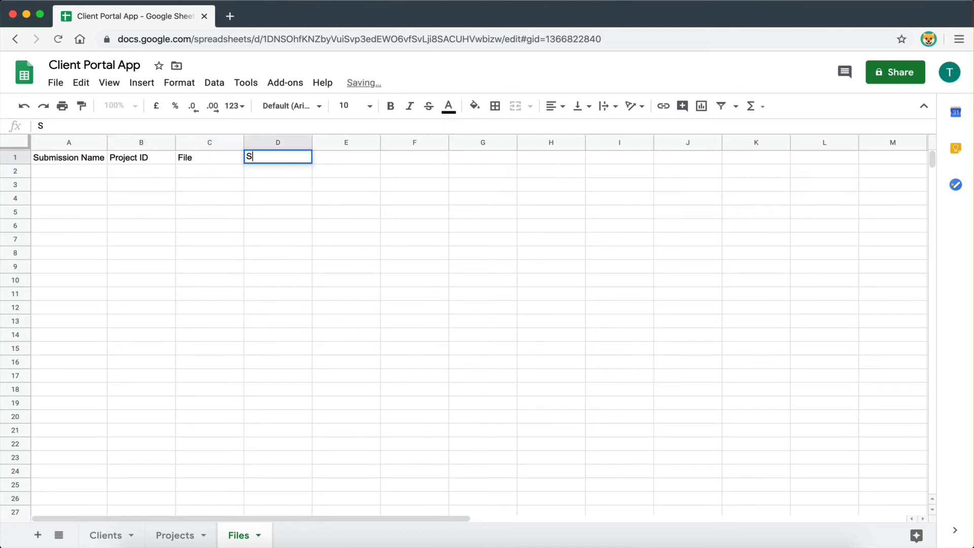
type("ubmission ")
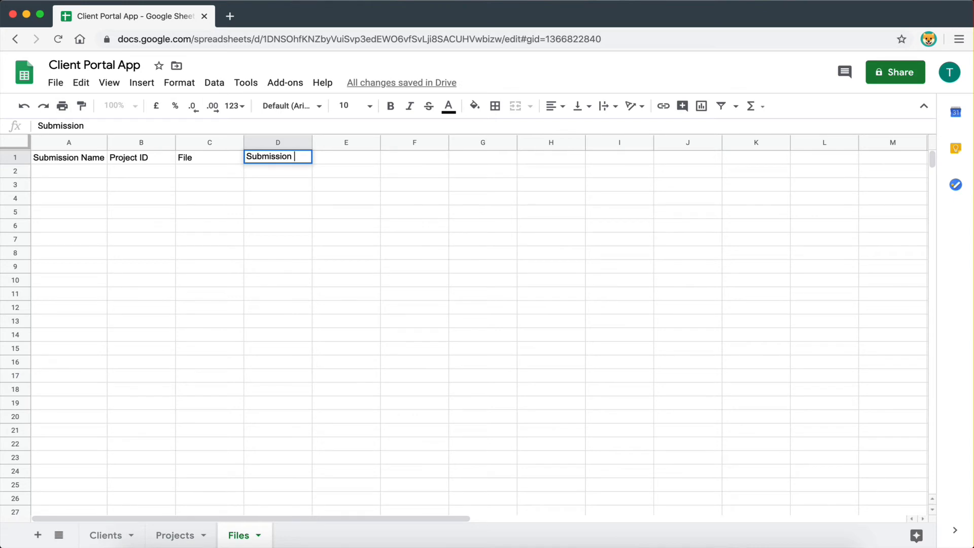
type("Date")
left_click(285, 363)
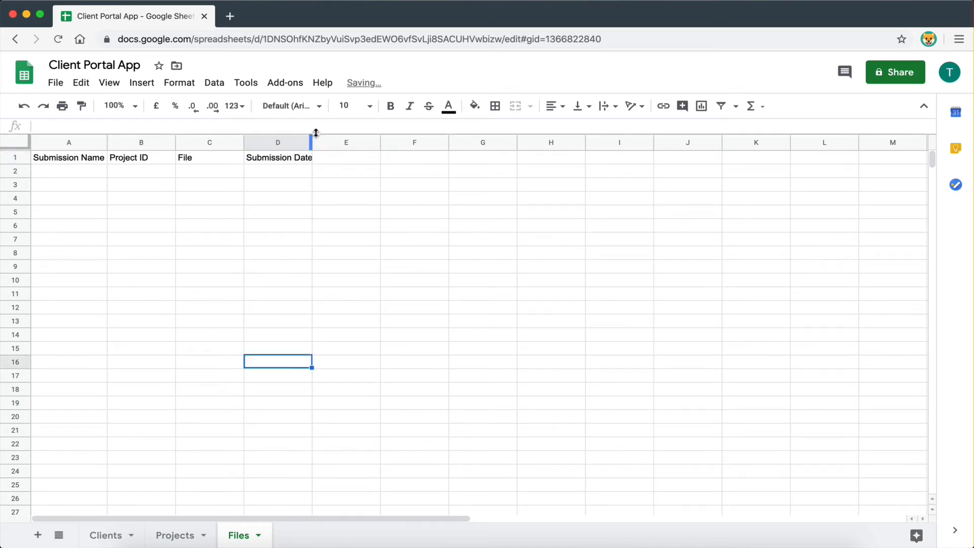
- Bold the header row and autofit columns A and D to their headers
double_click(315, 132)
left_click_drag(287, 160, 98, 159)
left_click(390, 106)
left_click(333, 227)
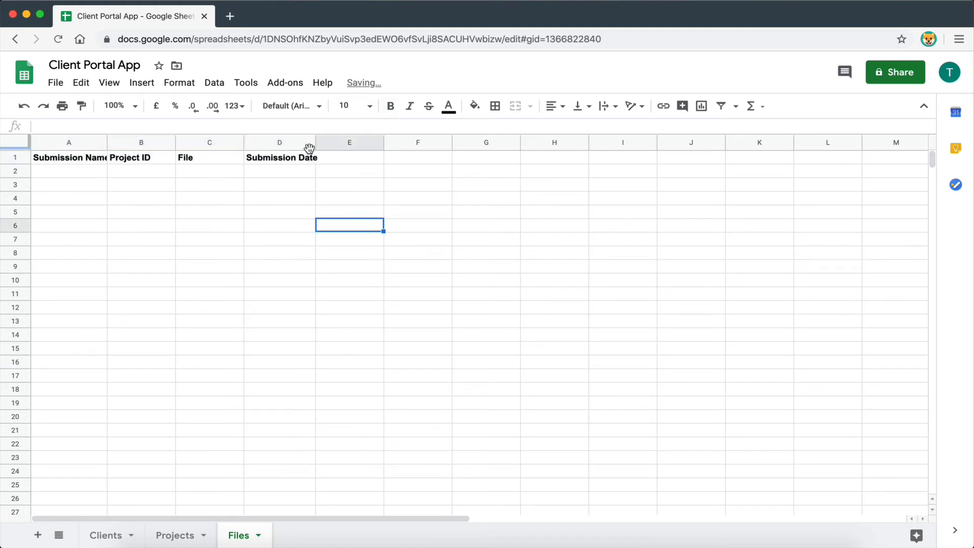
double_click(315, 143)
left_click(315, 215)
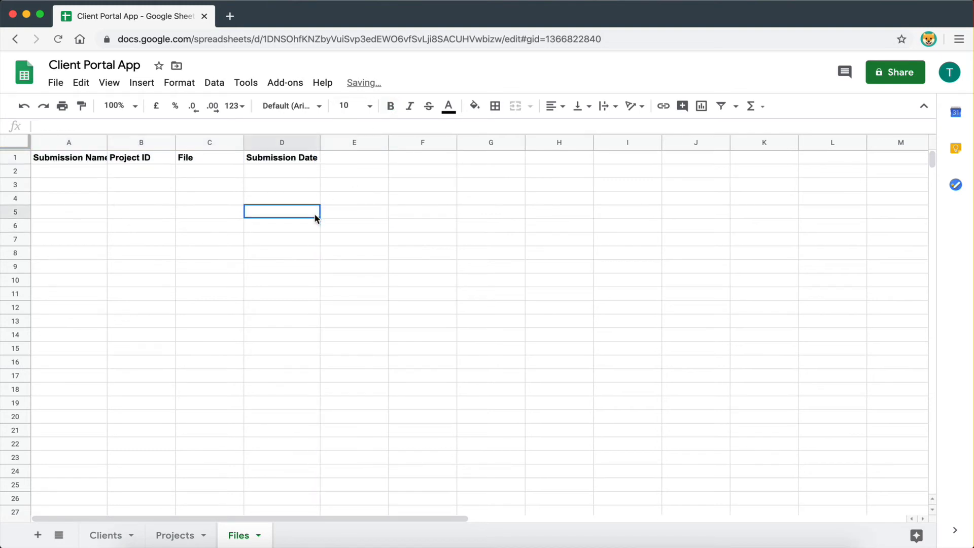
double_click(107, 143)
left_click(244, 402)
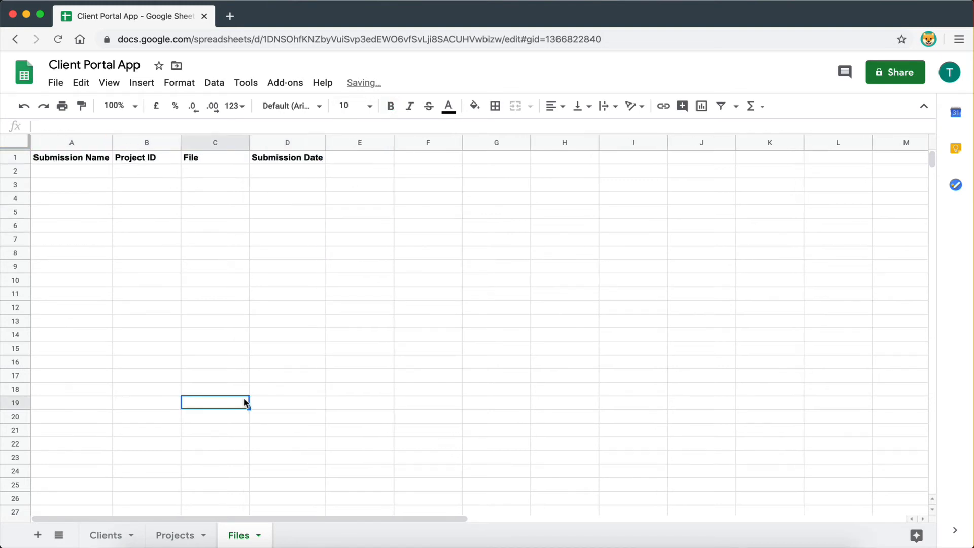
left_click(178, 534)
left_click(247, 534)
key("ctrl+Right")
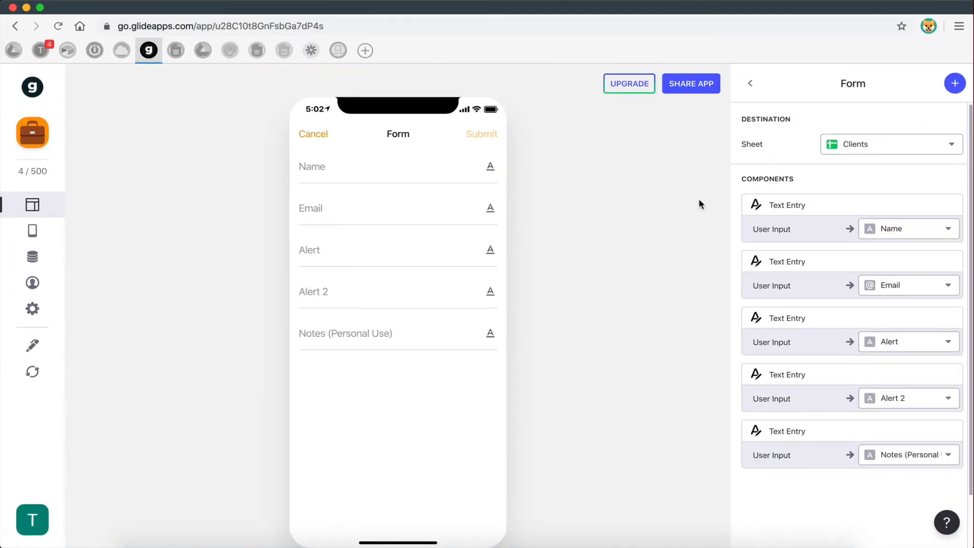
- Reload the sheet data and set the File Upload form's destination sheet to Files
left_click(32, 372)
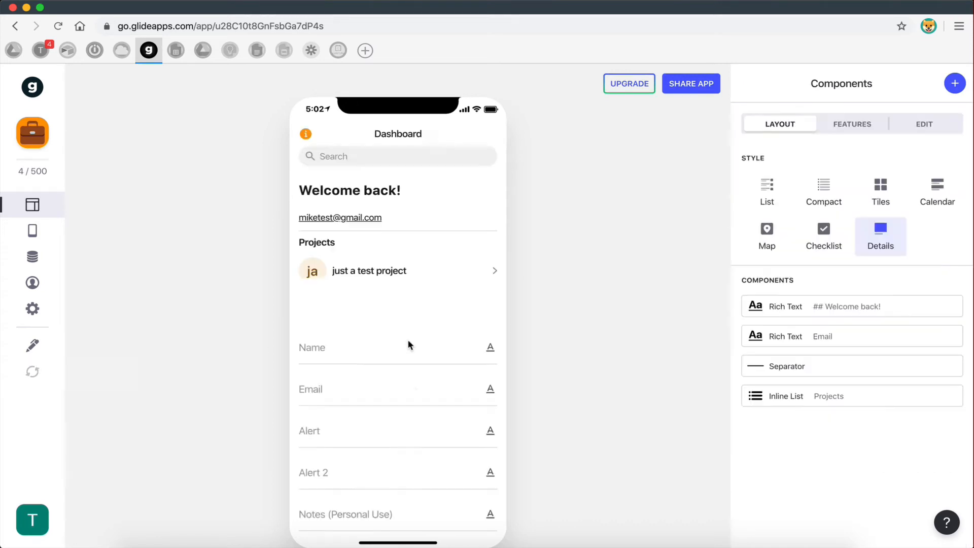
left_click(396, 276)
left_click(378, 350)
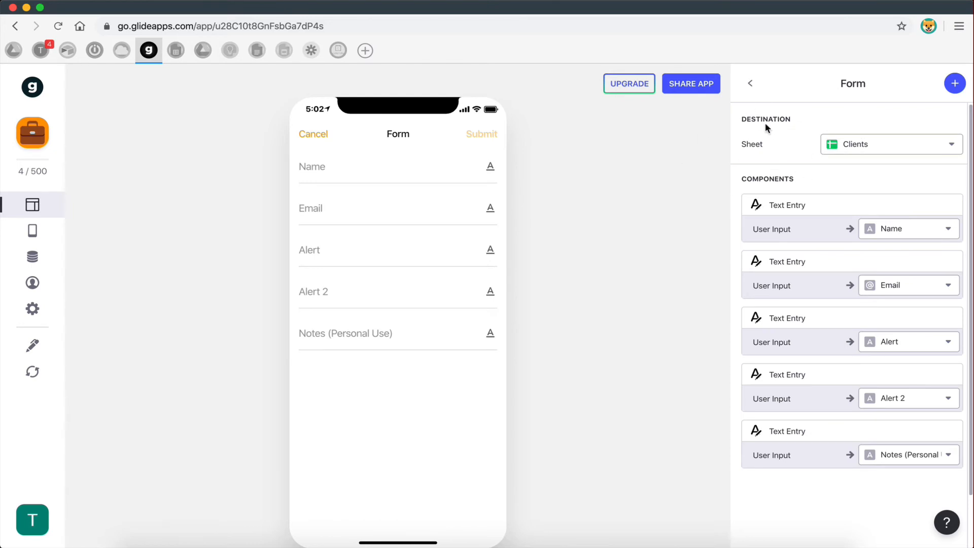
left_click(875, 145)
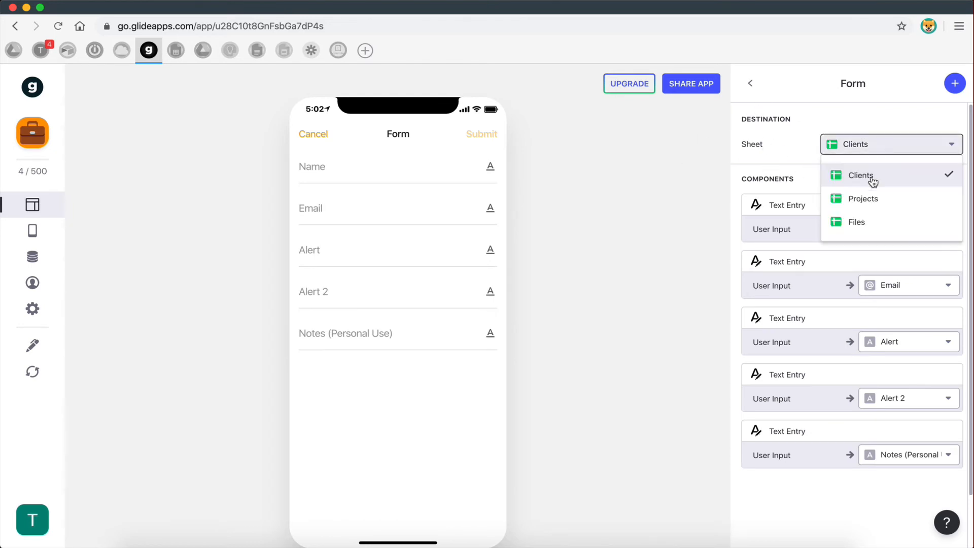
left_click(860, 223)
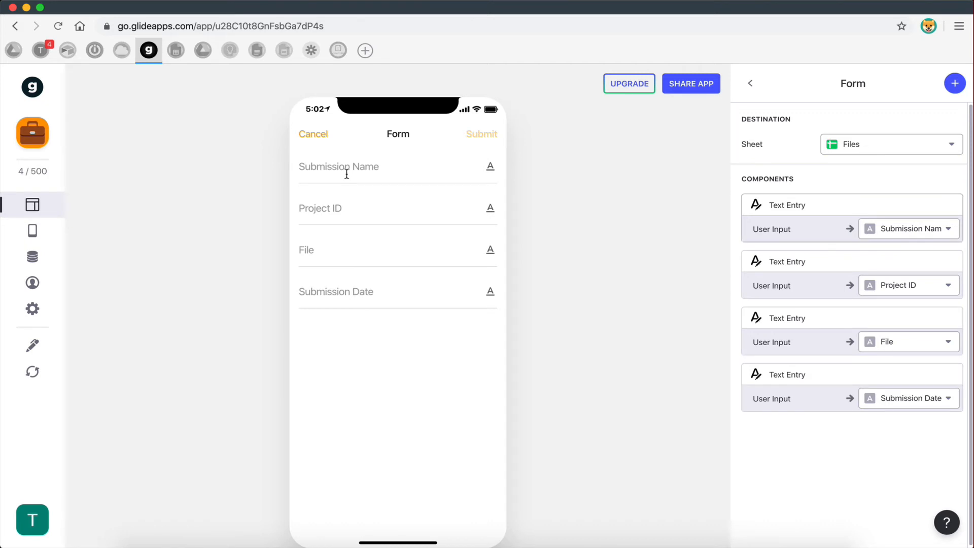
- Remove the Project ID field and retitle the Submission Name entry as Name
mouse_move(822, 276)
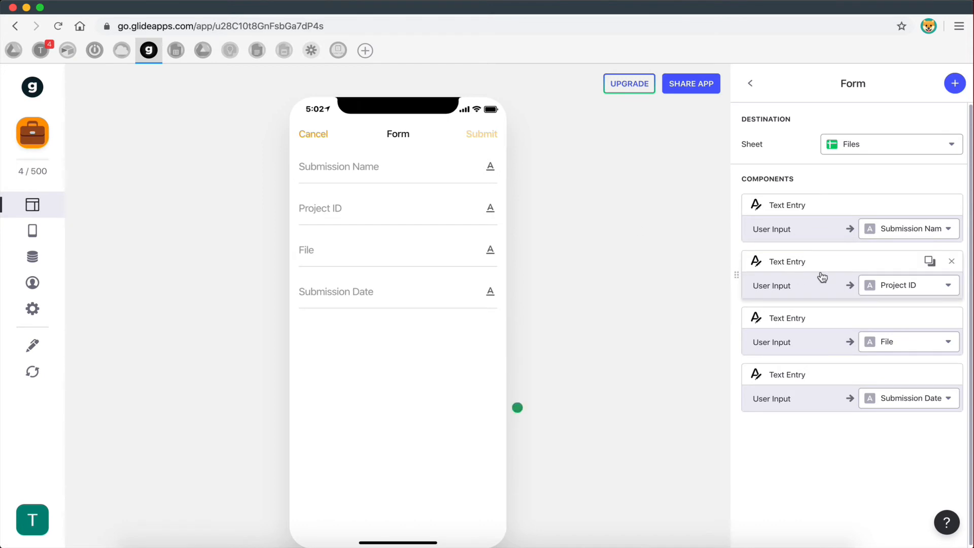
left_click(953, 262)
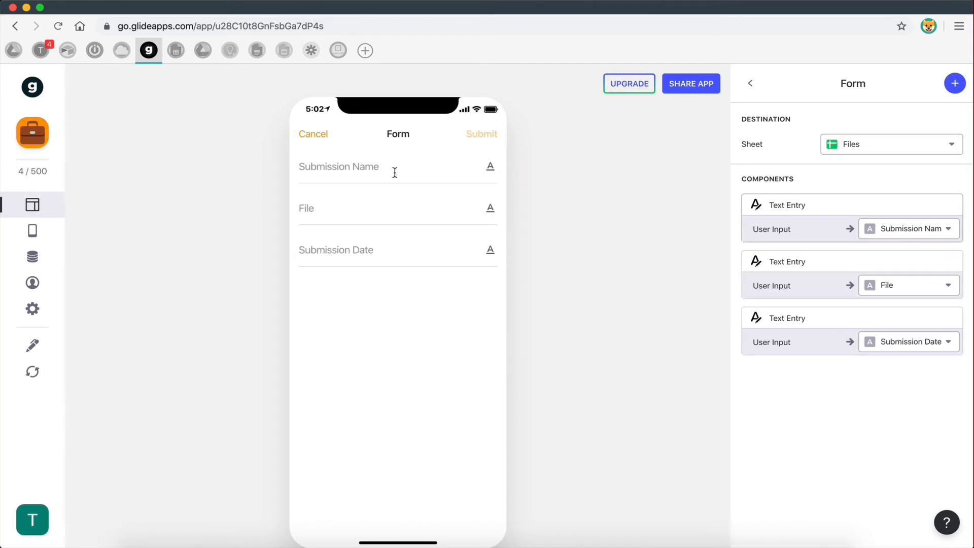
left_click(818, 217)
left_click(894, 300)
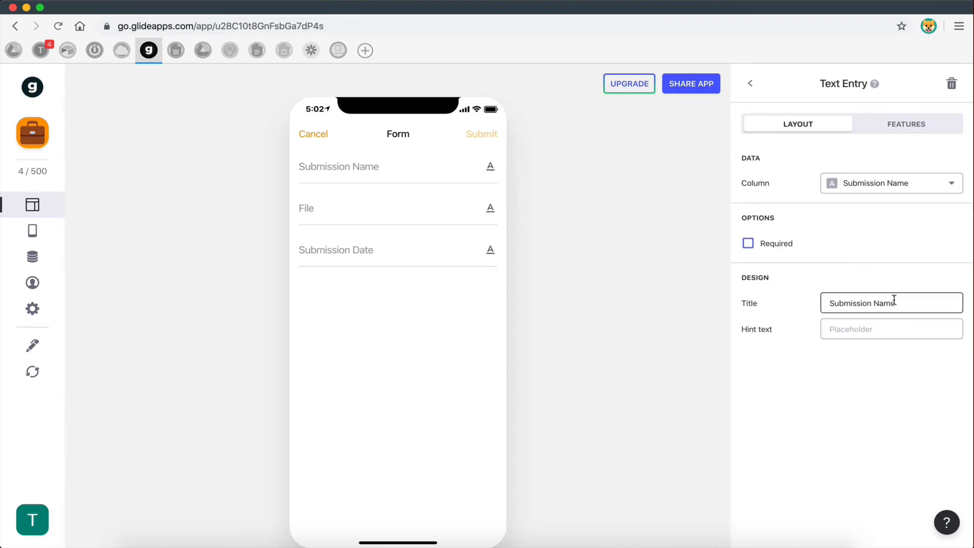
left_click(874, 304)
key("BackSpace")
key("BackSpace")
key("BackSpace")
key("BackSpace")
key("BackSpace")
key("BackSpace")
key("BackSpace")
key("BackSpace")
key("BackSpace")
key("BackSpace")
key("BackSpace")
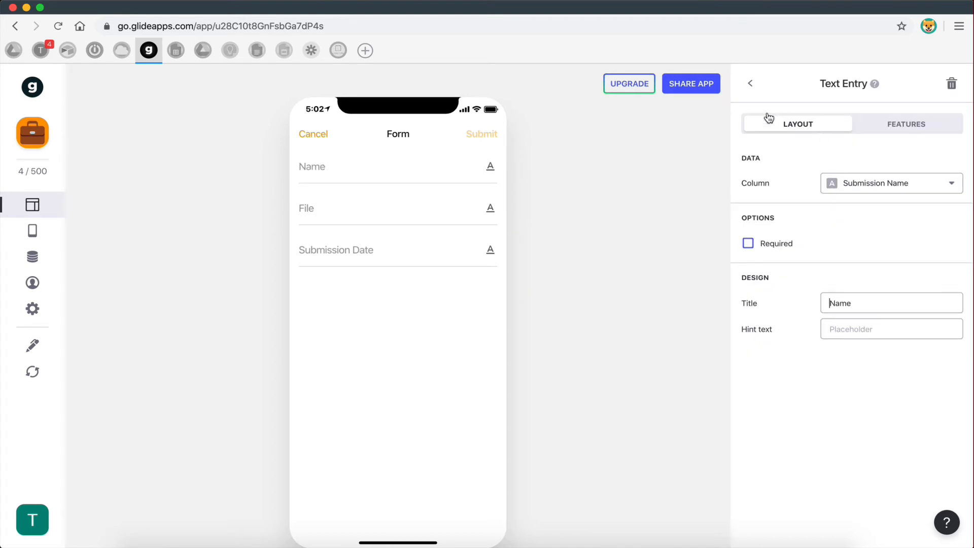
left_click(749, 85)
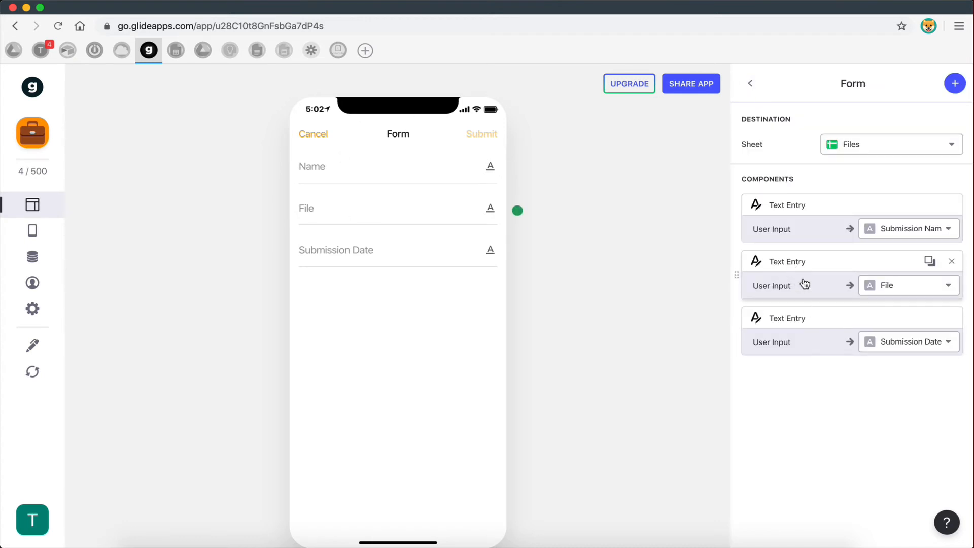
- Delete the File and Submission Date text fields from the form
left_click(951, 261)
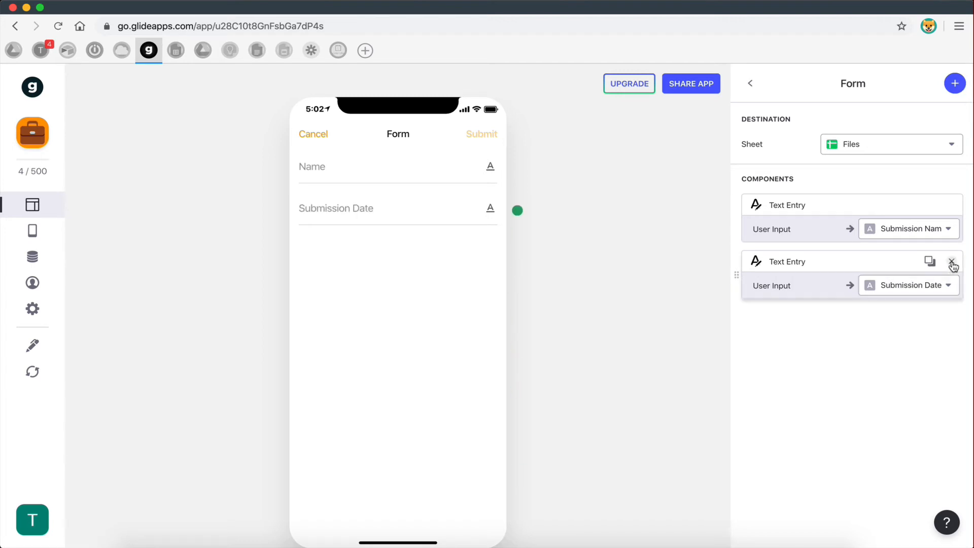
left_click(951, 261)
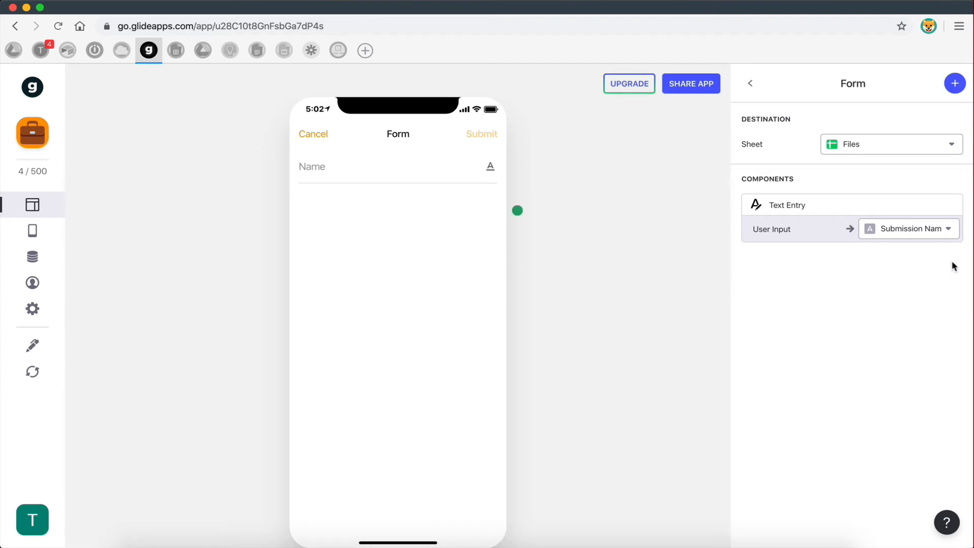
left_click(955, 84)
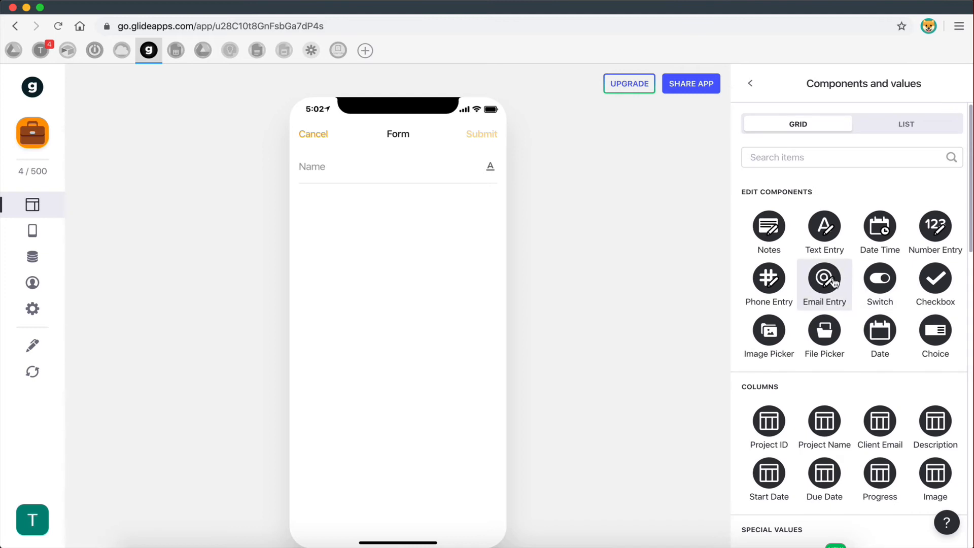
- Add a required File Picker labelled Choose File, saving to the File column
left_click(842, 347)
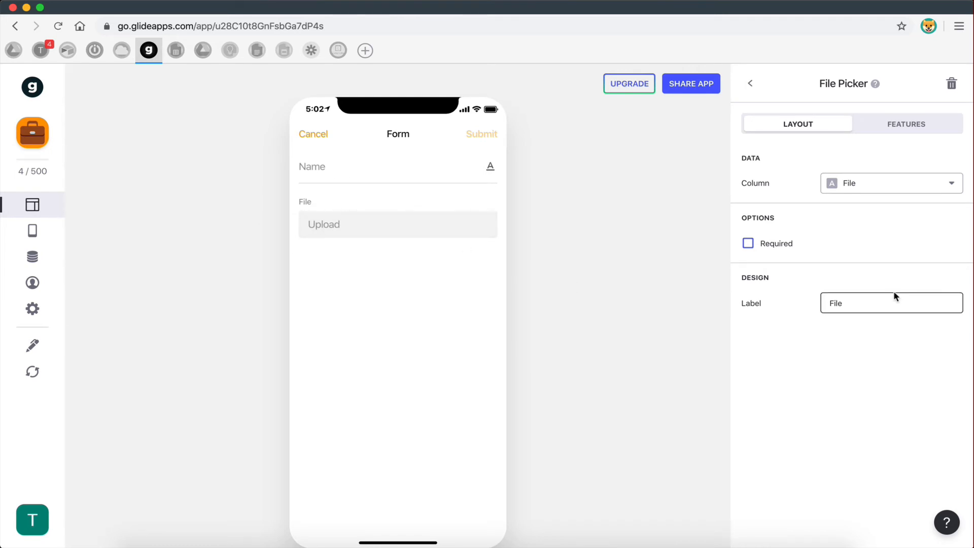
left_click_drag(857, 302, 810, 306)
type("Choose")
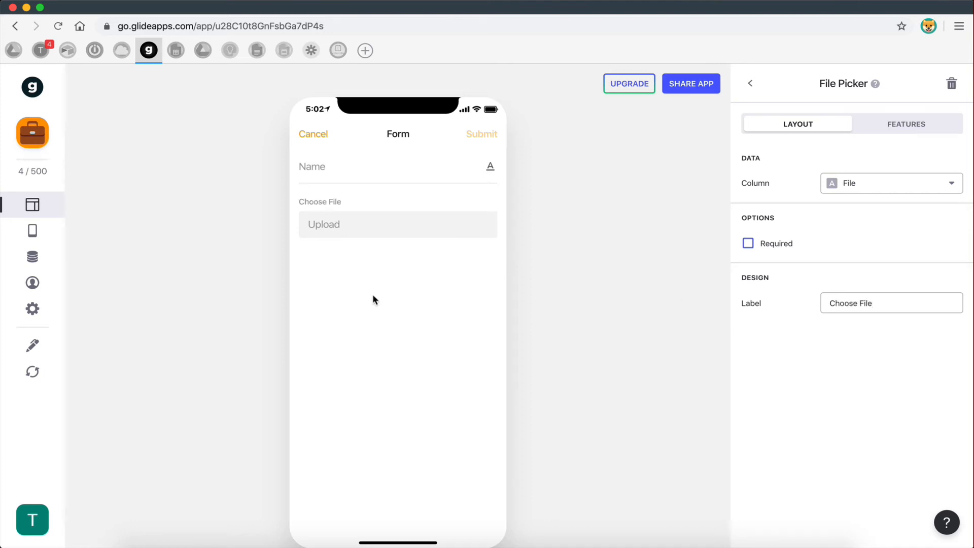
left_click(749, 245)
left_click(750, 83)
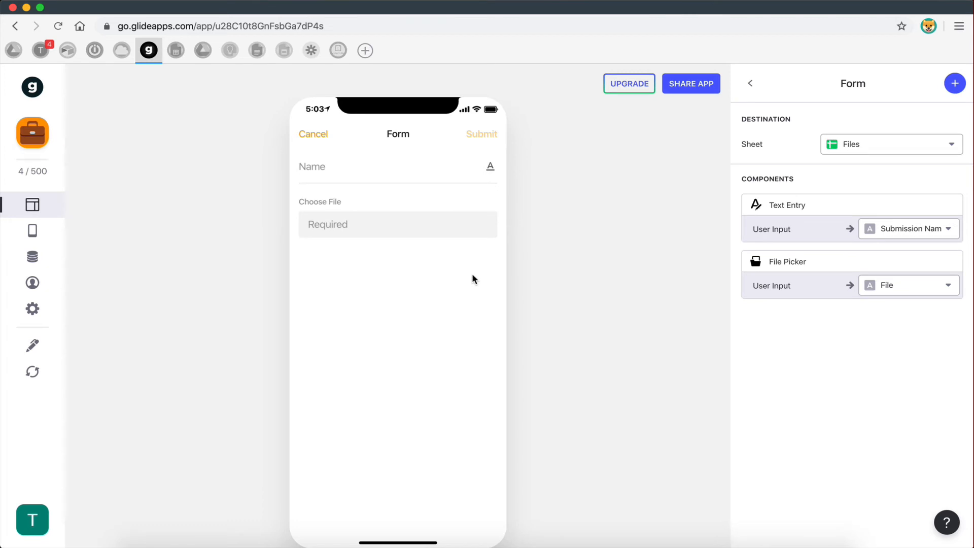
- Mark the Name text entry as required
left_click(364, 166)
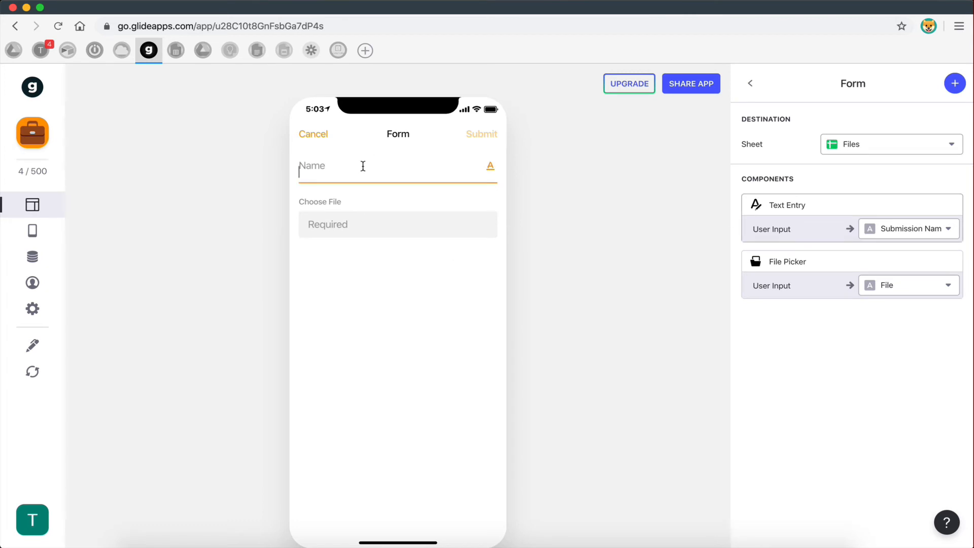
left_click(804, 210)
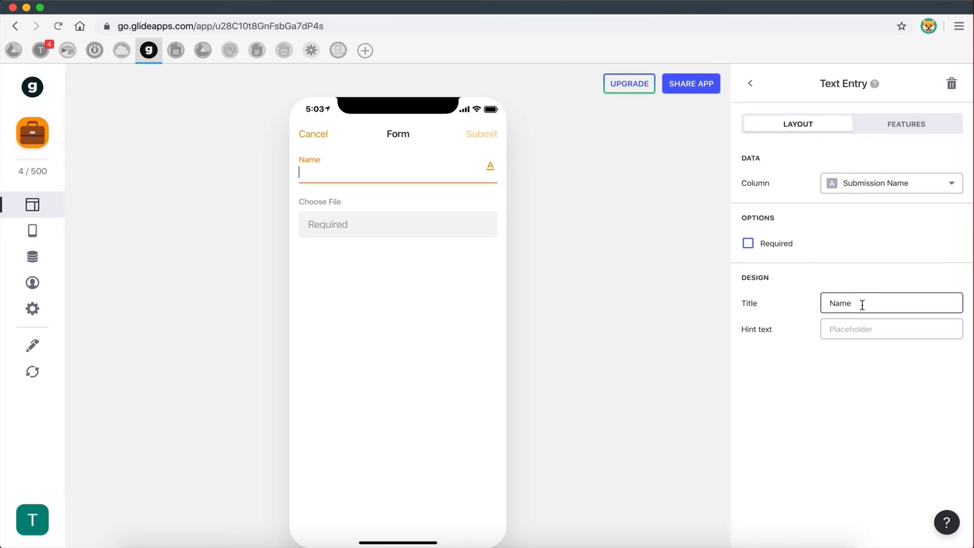
left_click(747, 244)
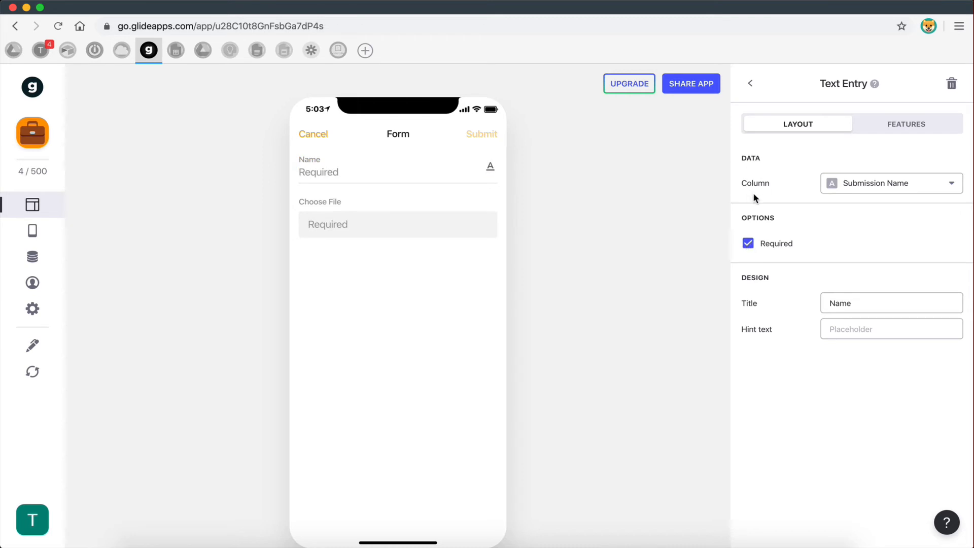
left_click(750, 85)
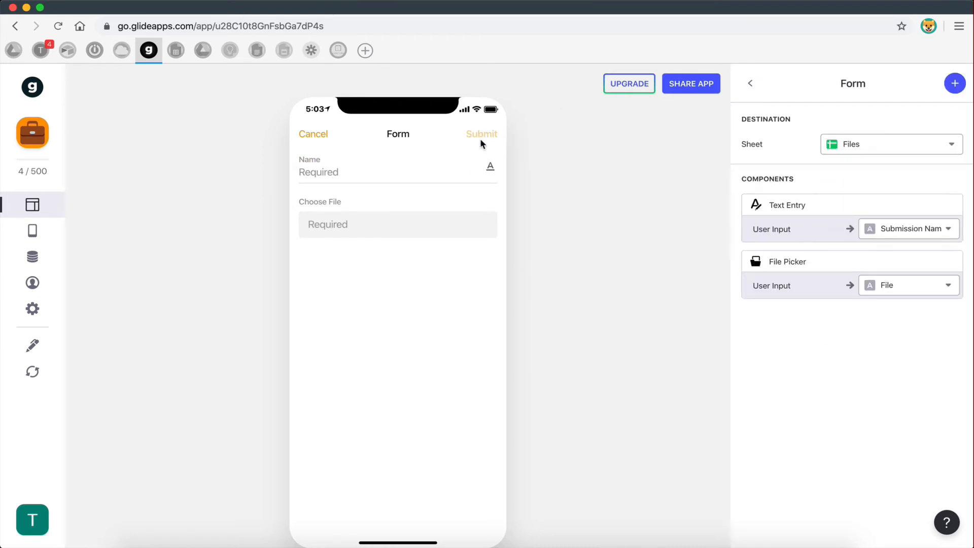
left_click(956, 84)
scroll(783, 393, "down", 5)
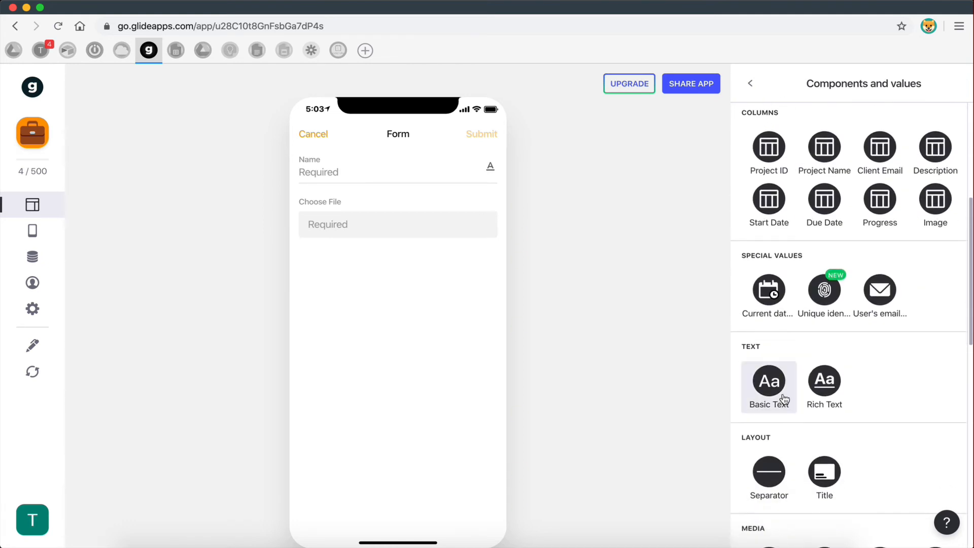
key("ctrl+Right")
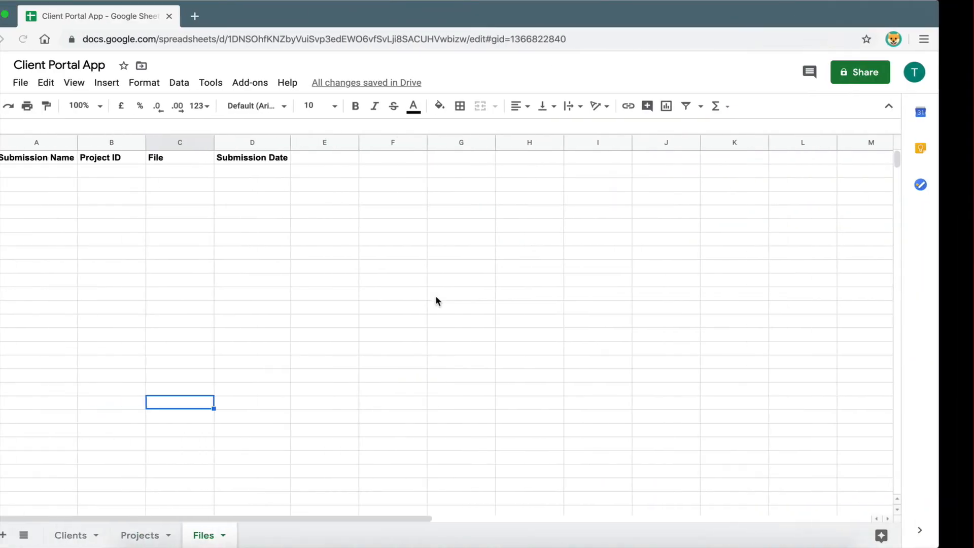
left_click_drag(85, 176, 306, 176)
left_click(307, 177)
key("ctrl+Right")
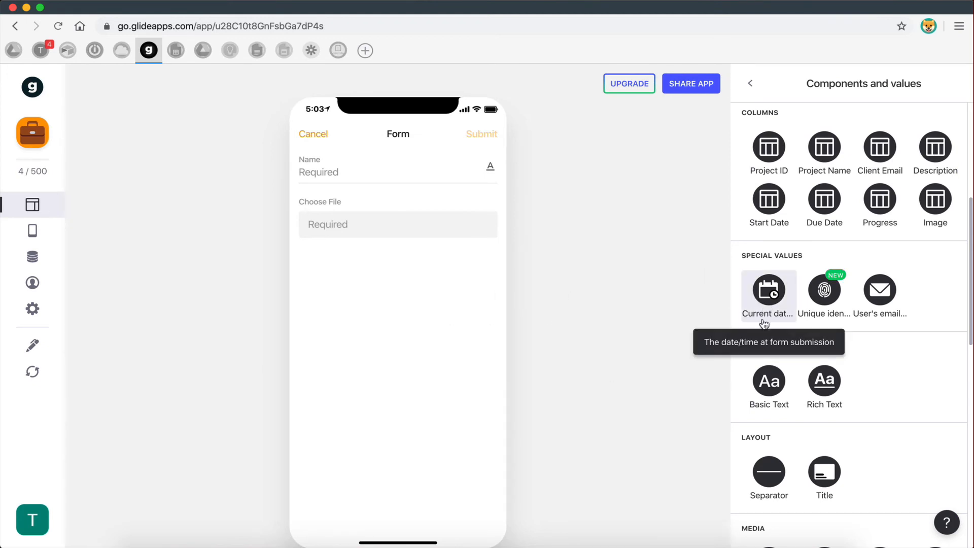
key("ctrl+Left")
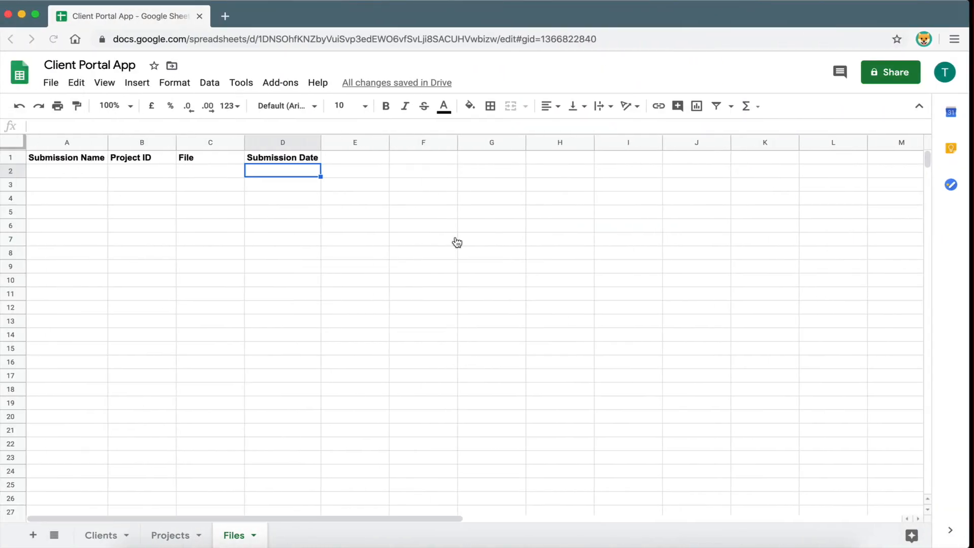
left_click(355, 188)
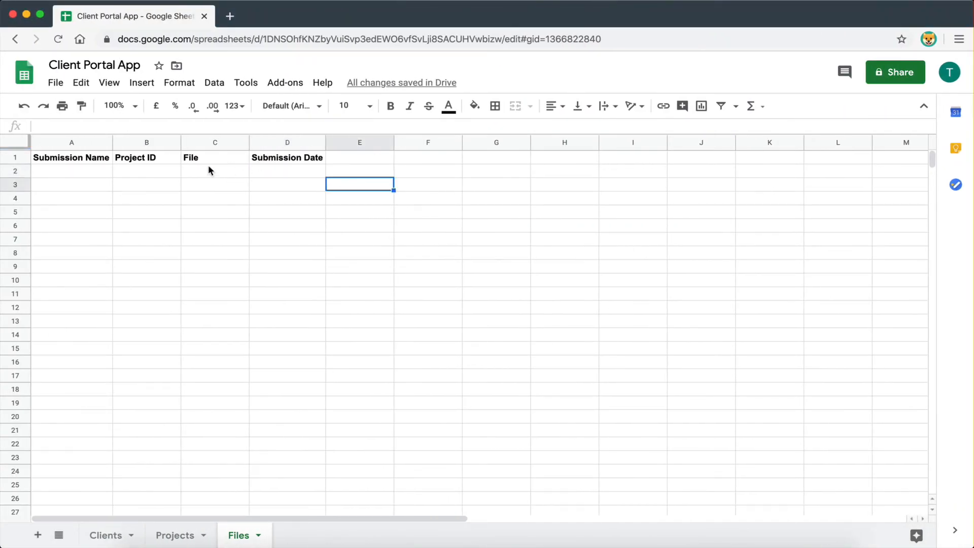
left_click(277, 172)
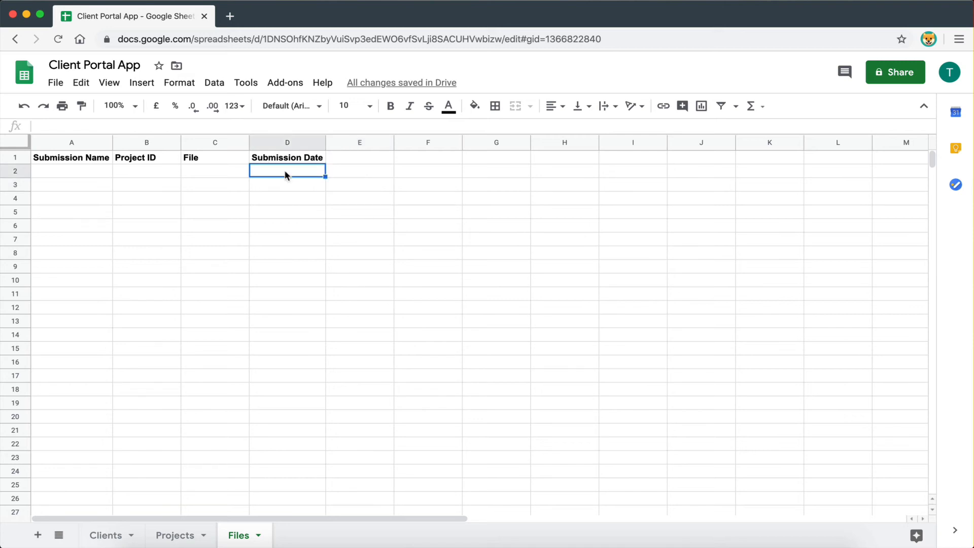
key("ctrl+Right")
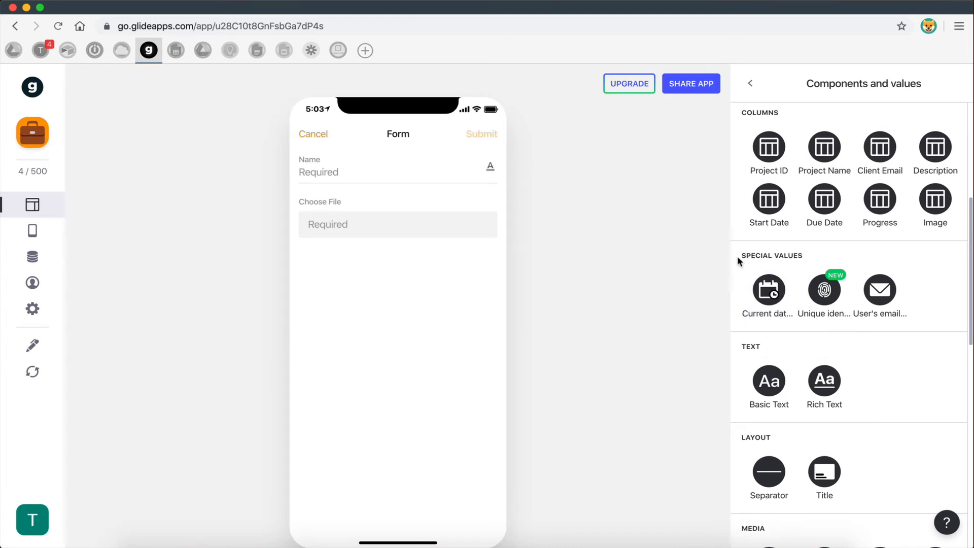
- Add a Current date/time special value mapped to the Submission Date column
left_click(750, 83)
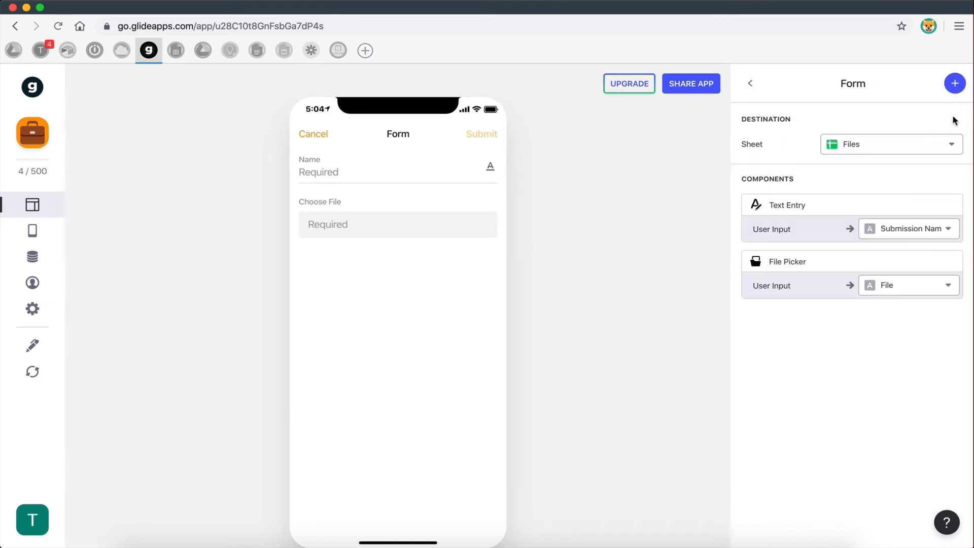
left_click(953, 83)
scroll(820, 289, "down", 8)
scroll(772, 263, "up", 1)
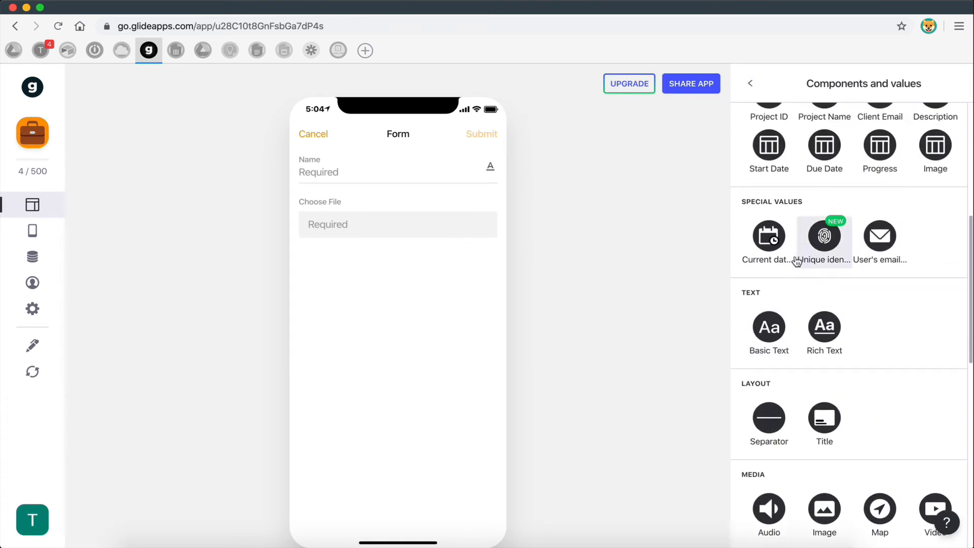
left_click(772, 241)
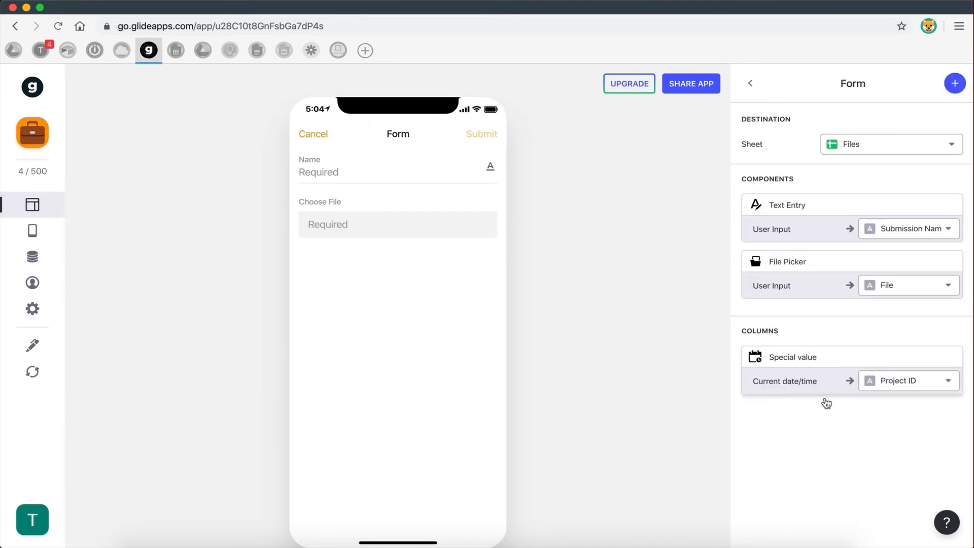
left_click(888, 382)
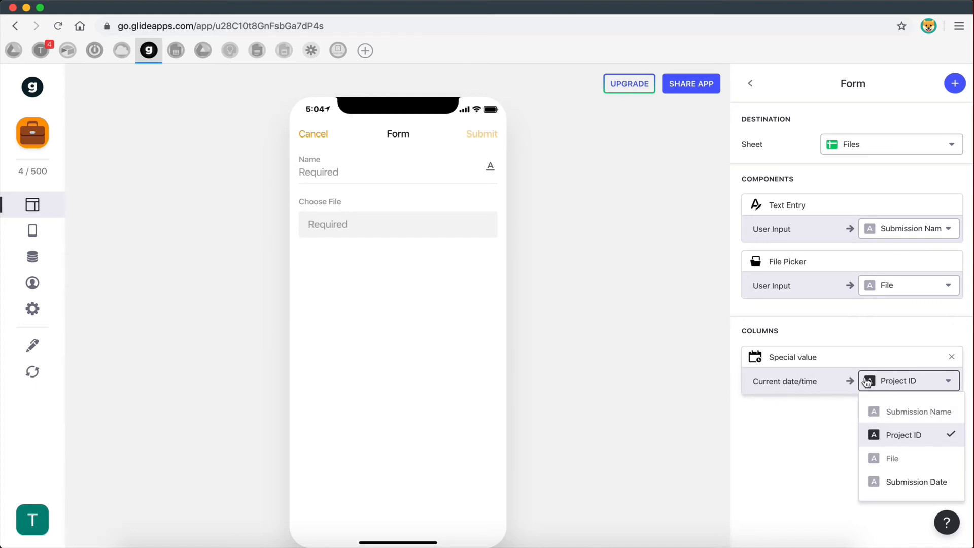
left_click(907, 481)
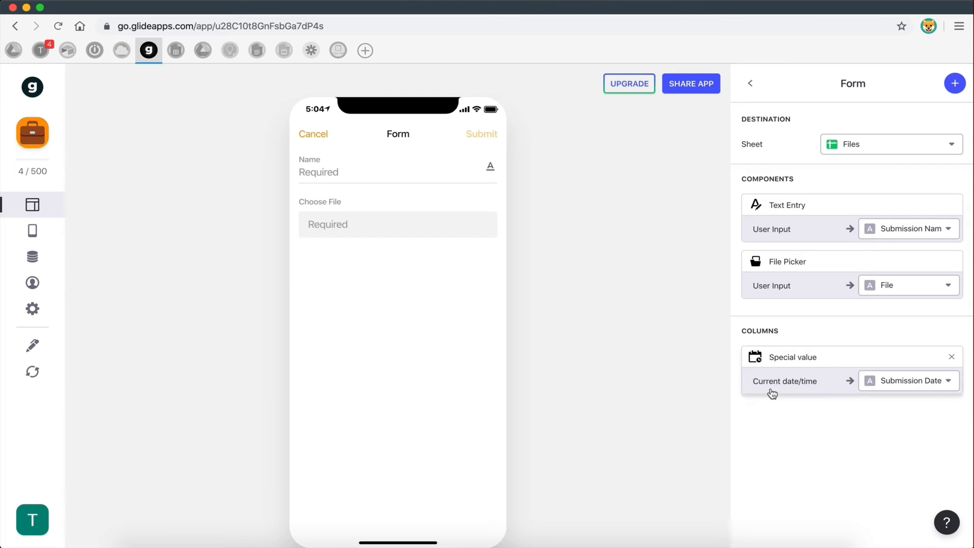
key("ctrl+Left")
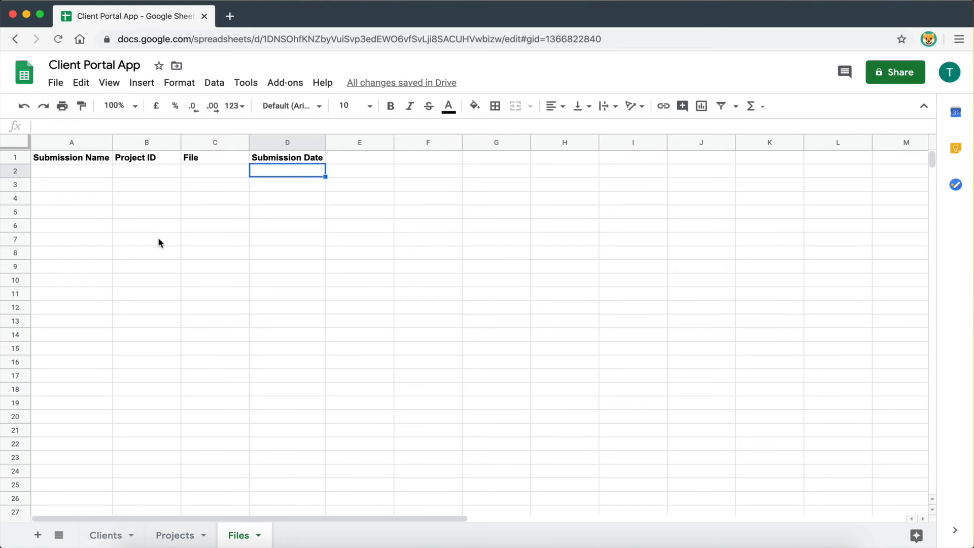
key("ctrl+Right")
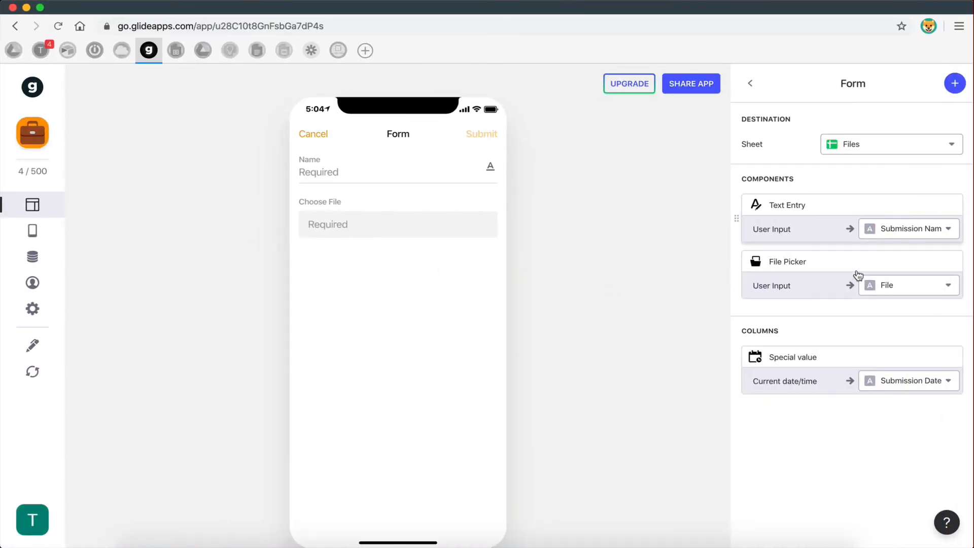
- Add the Project ID column value to the form and close the form screen
left_click(954, 84)
scroll(852, 310, "down", 5)
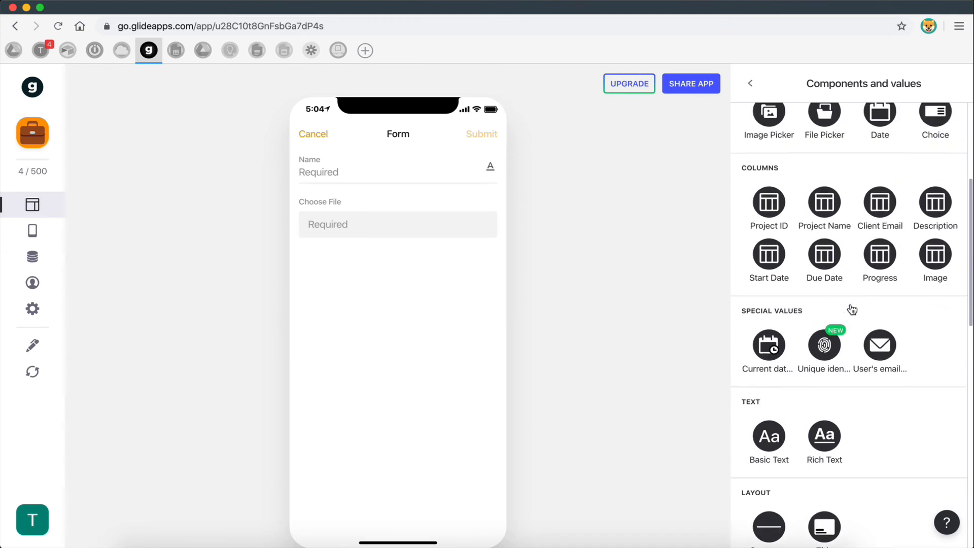
scroll(853, 304, "up", 2)
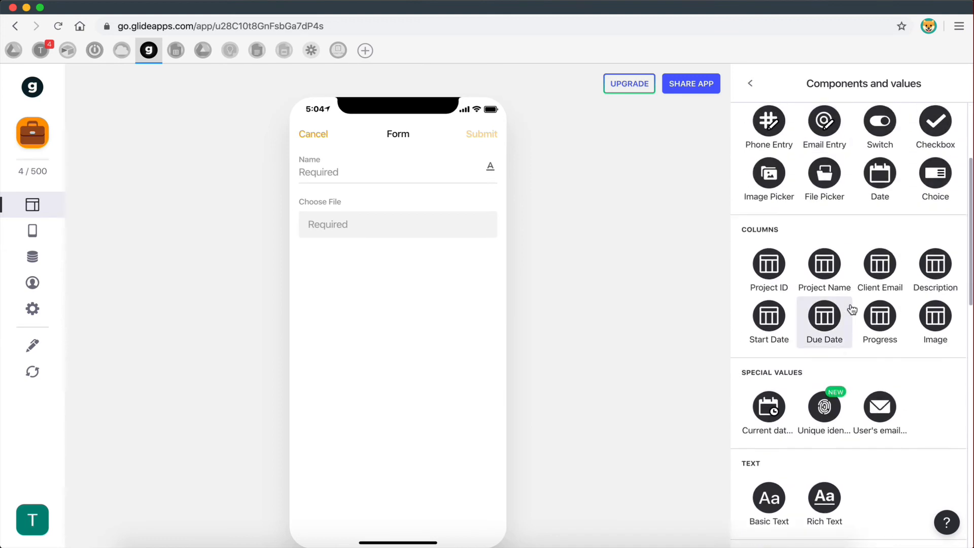
left_click(761, 280)
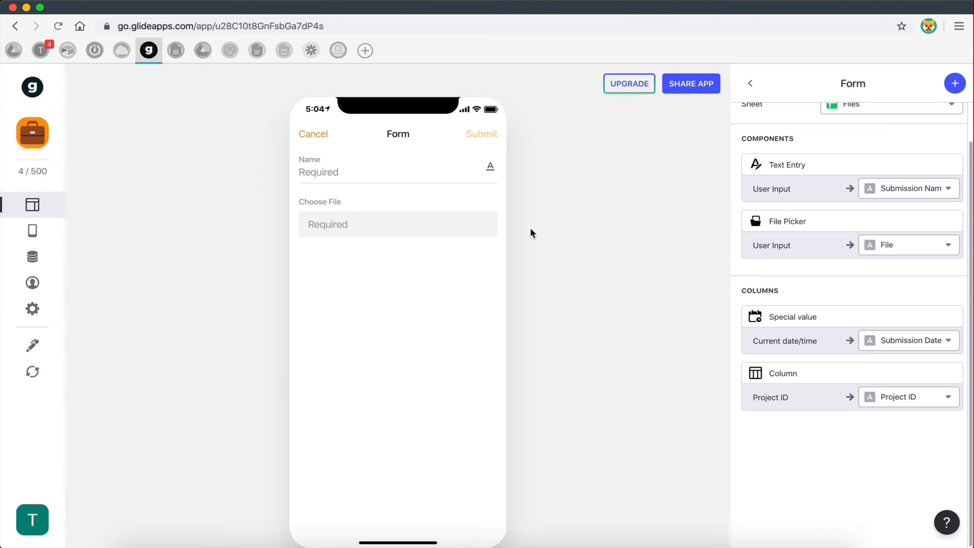
left_click(314, 134)
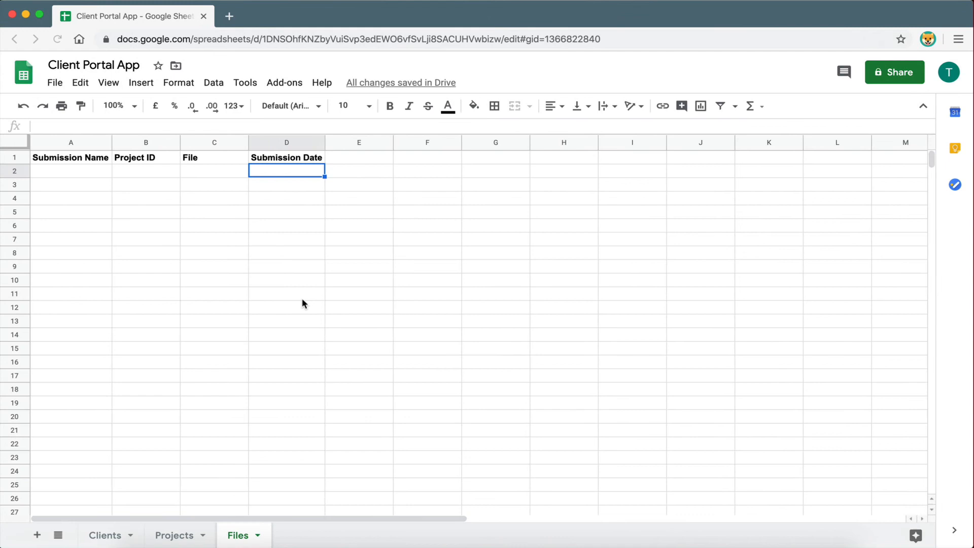
- Enter Project ID 3 in cell A4 of the Projects sheet
left_click(162, 536)
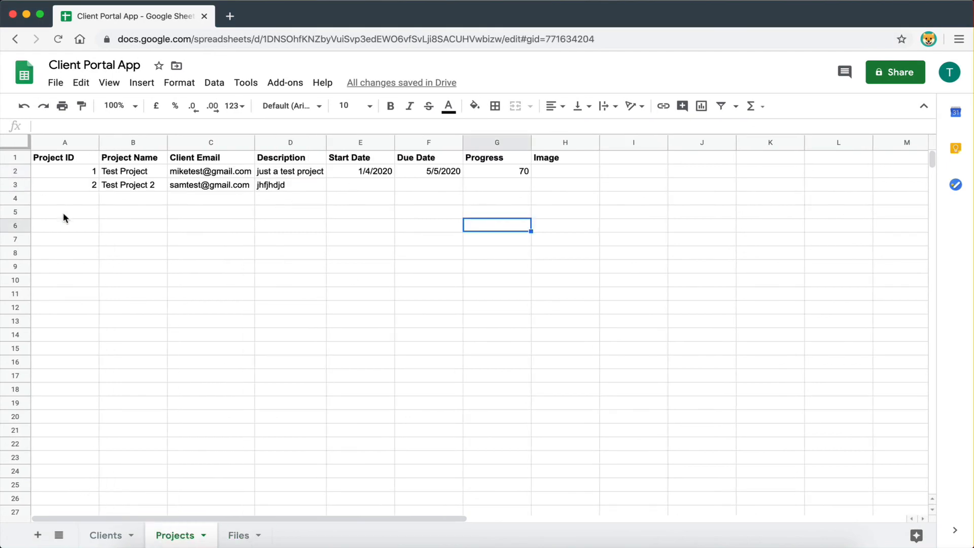
left_click(77, 175)
left_click(76, 183)
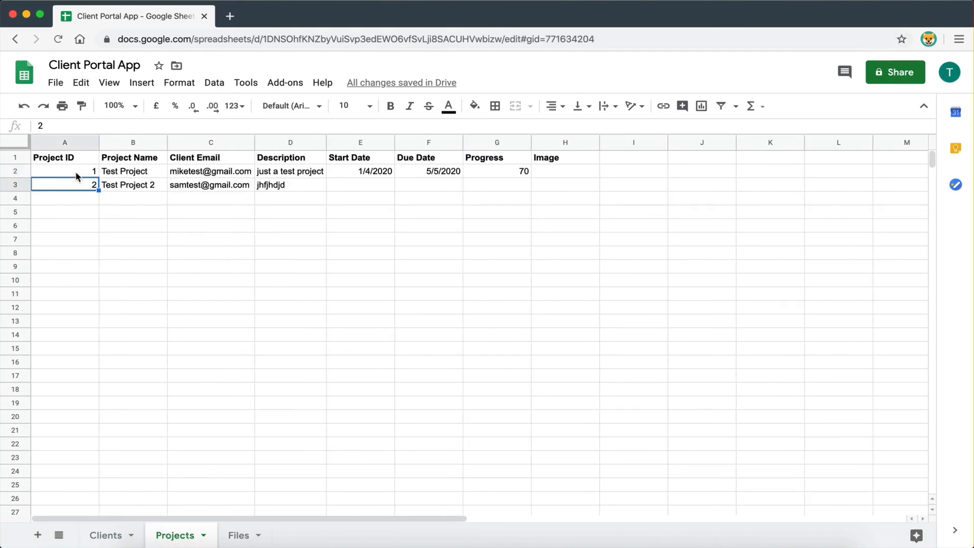
left_click(74, 197)
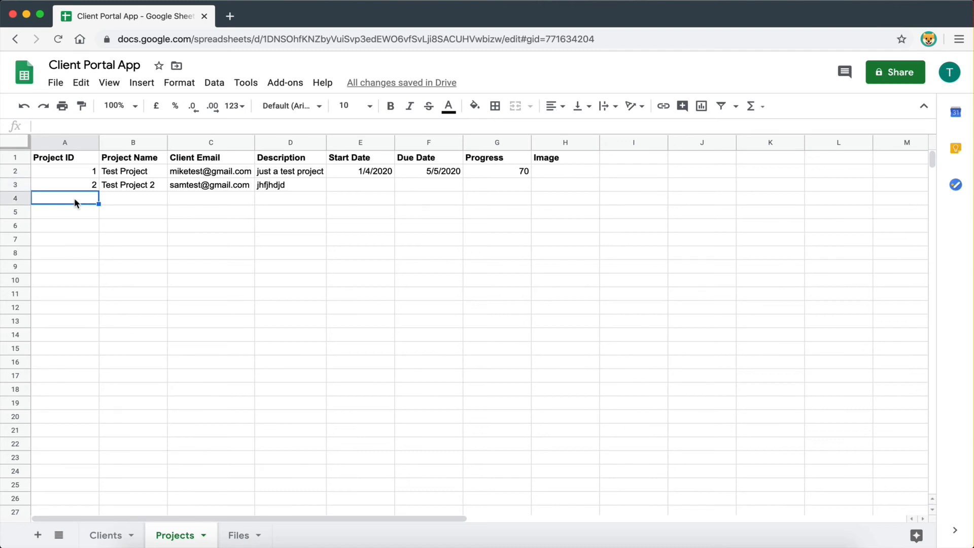
left_click_drag(74, 198, 503, 204)
left_click(503, 200)
left_click(135, 200)
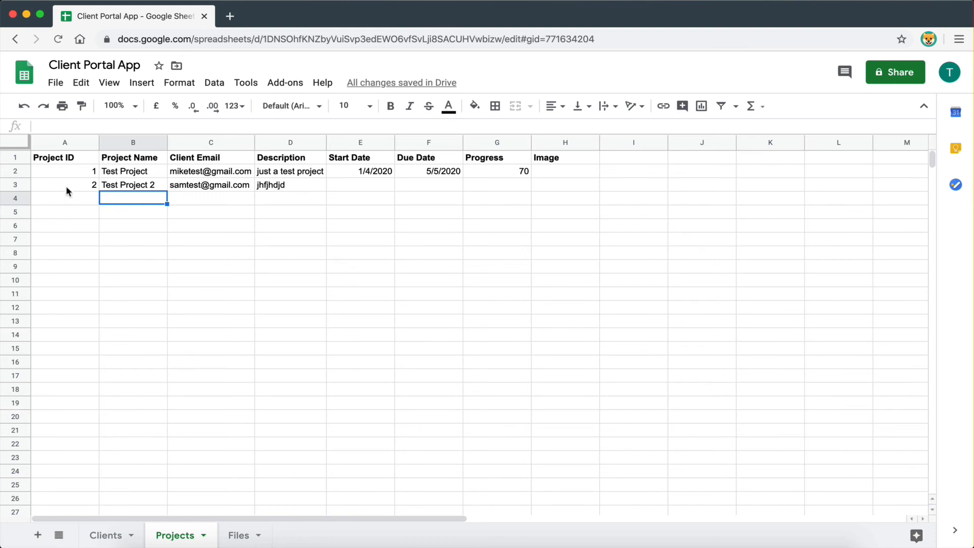
left_click(71, 203)
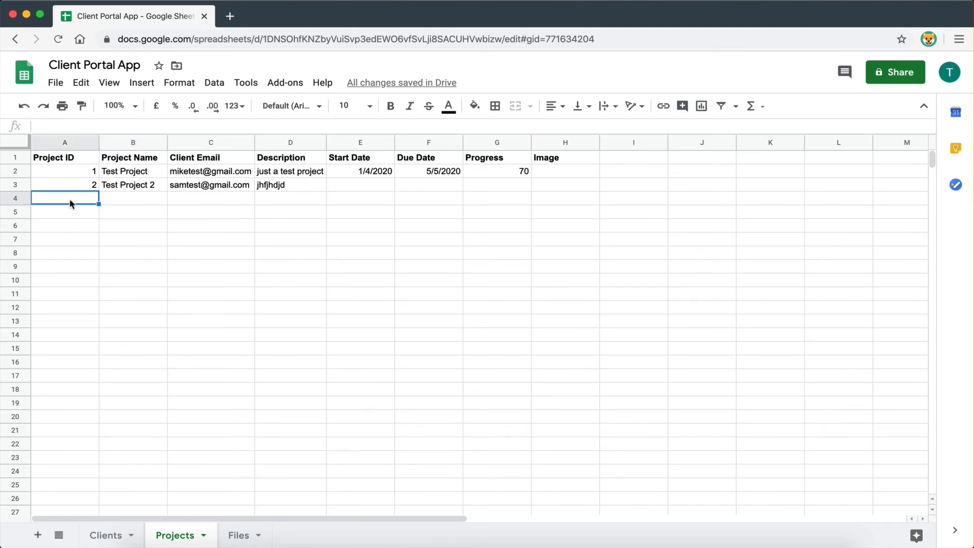
type("4")
key("BackSpace")
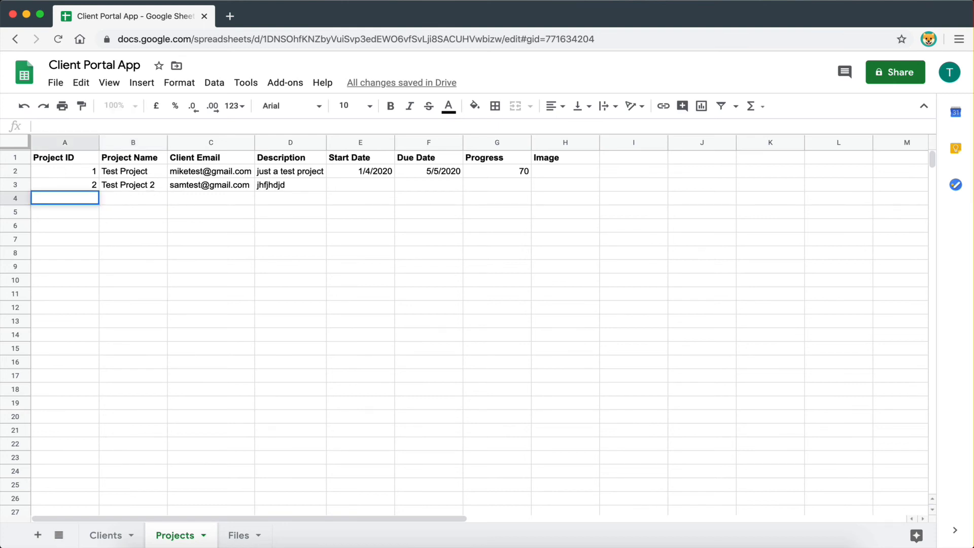
type("3")
left_click(89, 269)
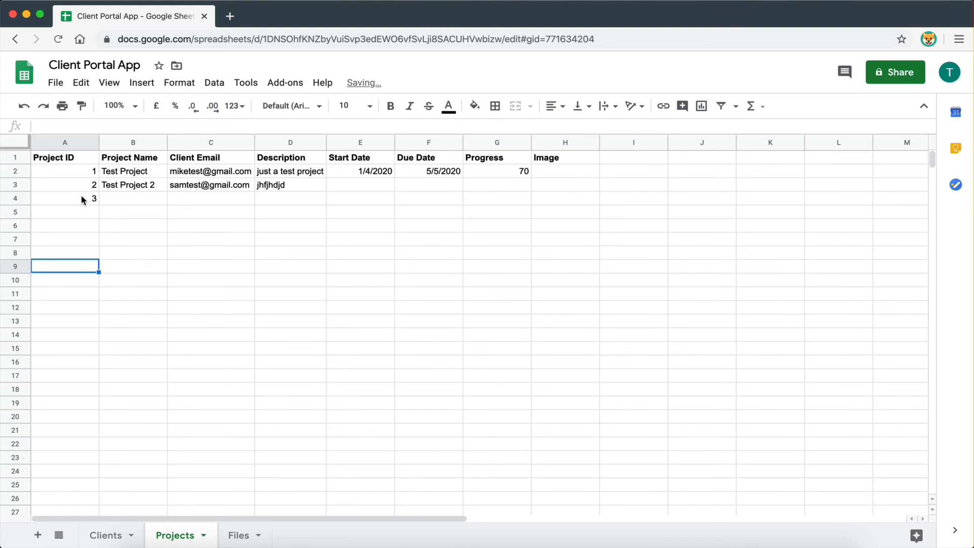
- Name the new project 'Web dev project' in cell B4
left_click(111, 197)
type("Test")
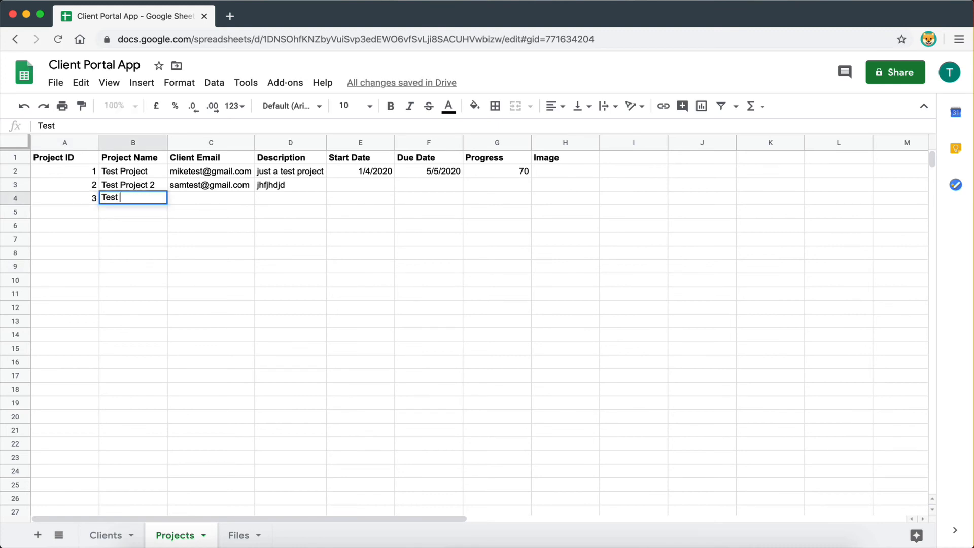
key("BackSpace")
key("BackSpace")
key("BackSpace")
key("BackSpace")
key("BackSpace")
type("w")
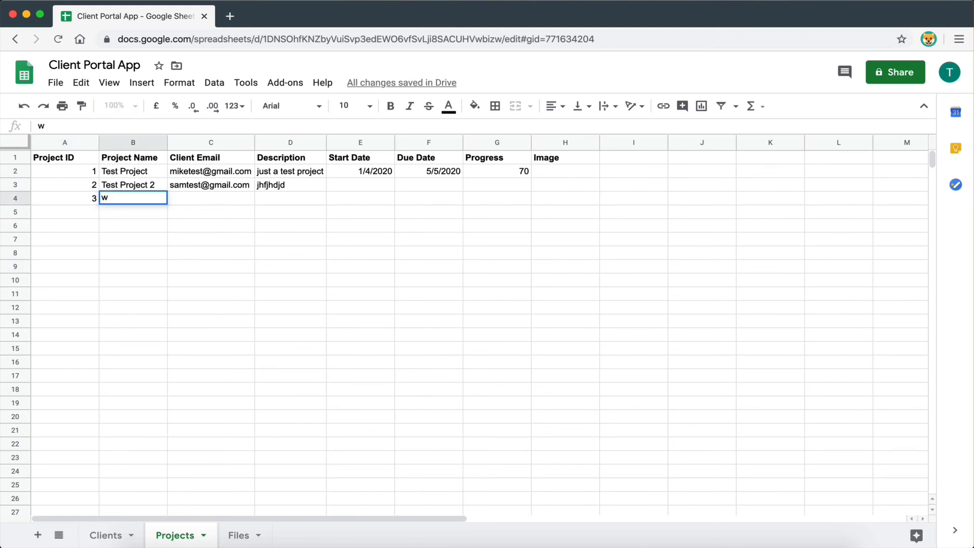
key("BackSpace")
type("Web dev project")
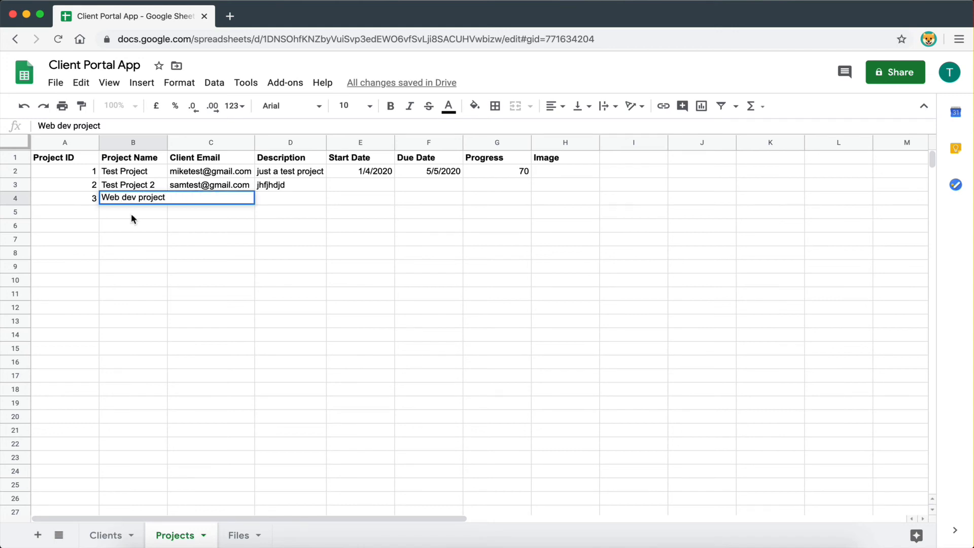
left_click(130, 215)
left_click_drag(83, 174, 78, 196)
left_click(77, 196)
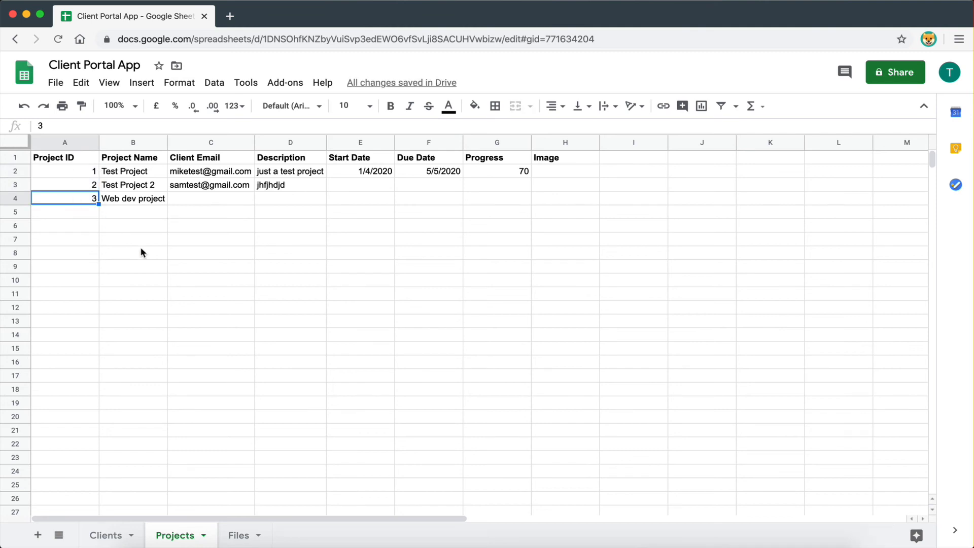
key("ctrl+Right")
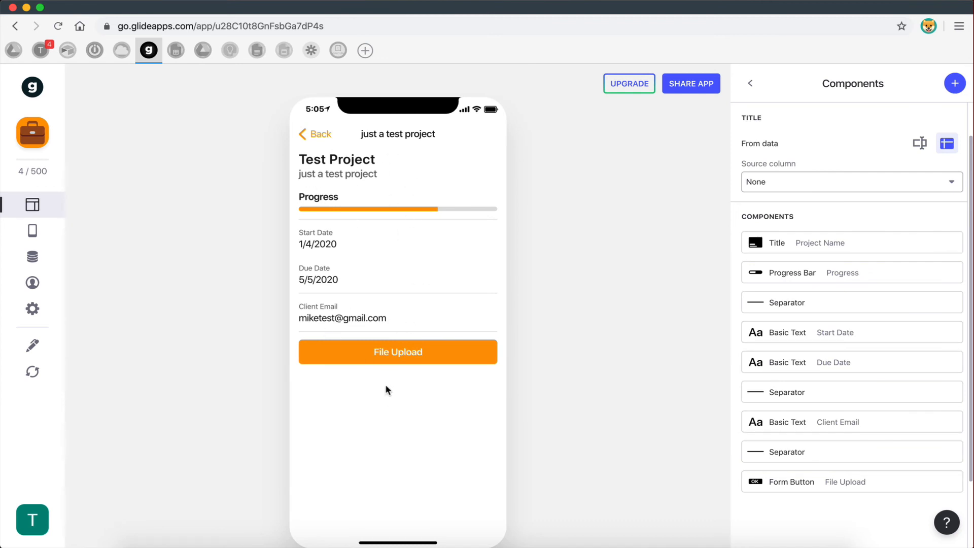
- Check the Project IDs and confirm the form's Project ID entry targets the Project ID column
key("ctrl+Left")
left_click_drag(54, 158, 54, 196)
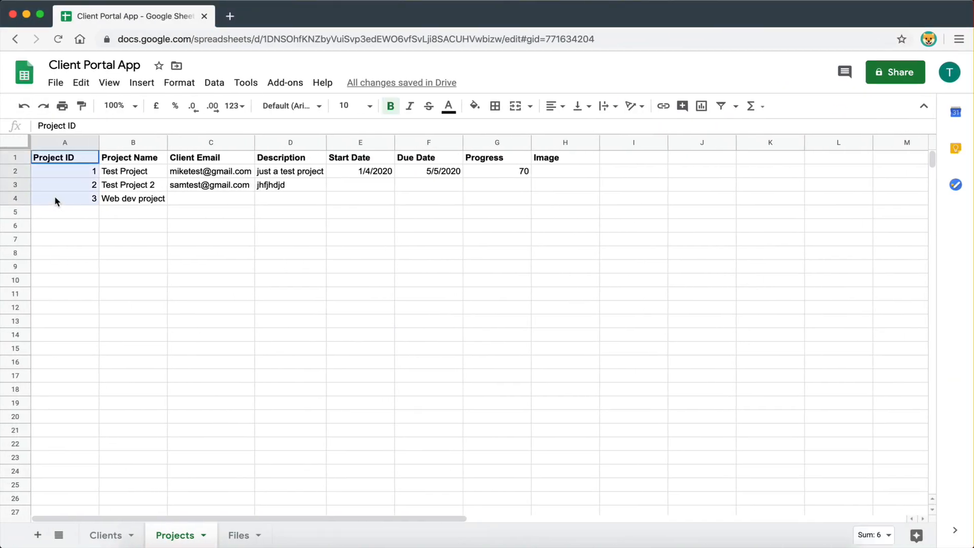
left_click(54, 196)
key("ctrl+Right")
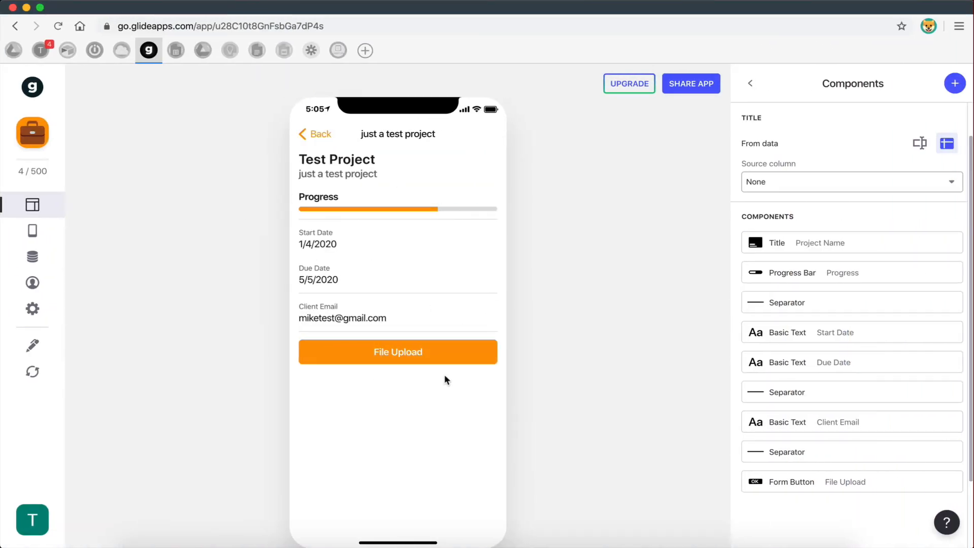
left_click(417, 357)
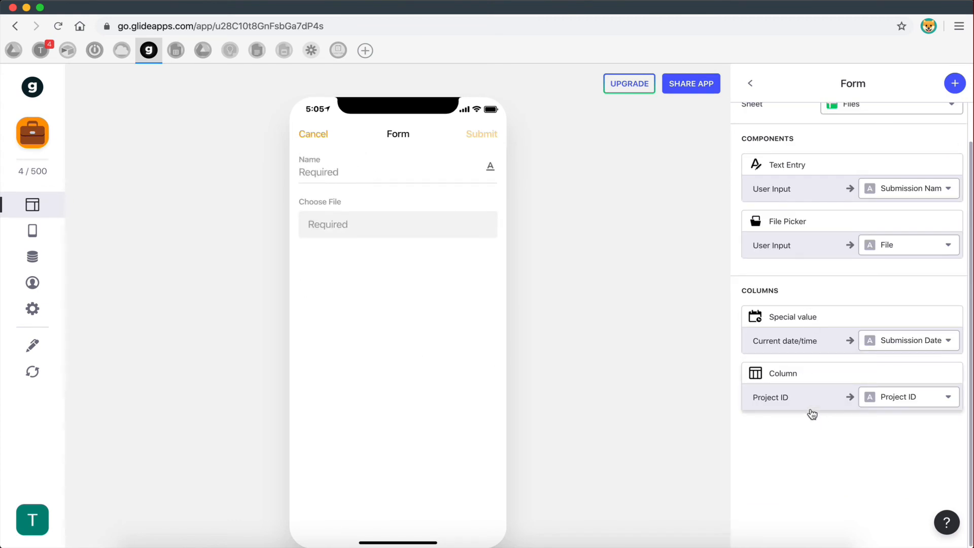
left_click(804, 380)
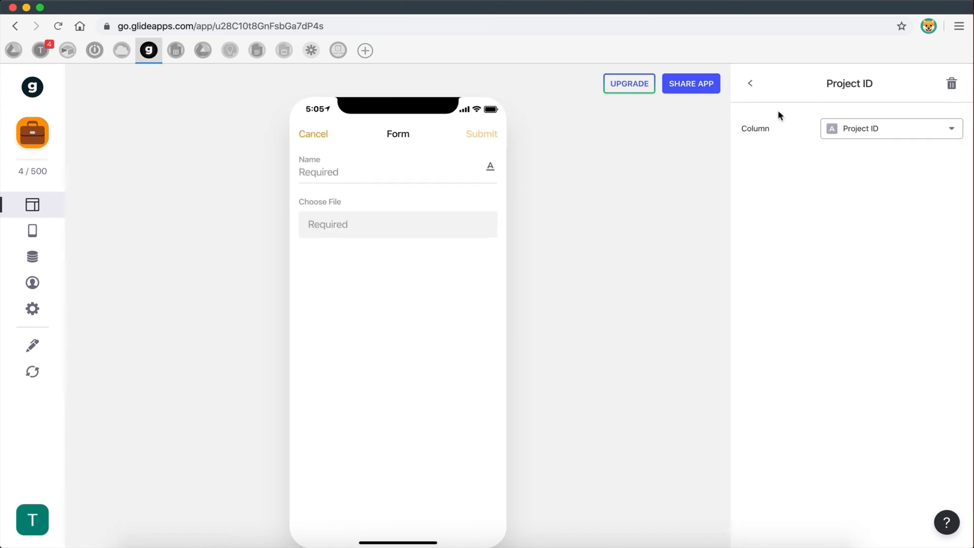
left_click(749, 87)
left_click(897, 436)
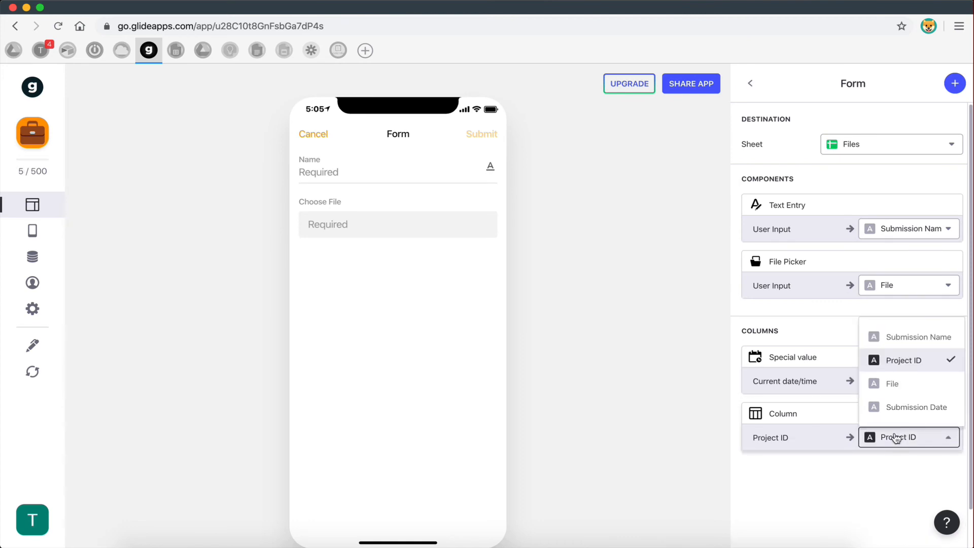
left_click(832, 473)
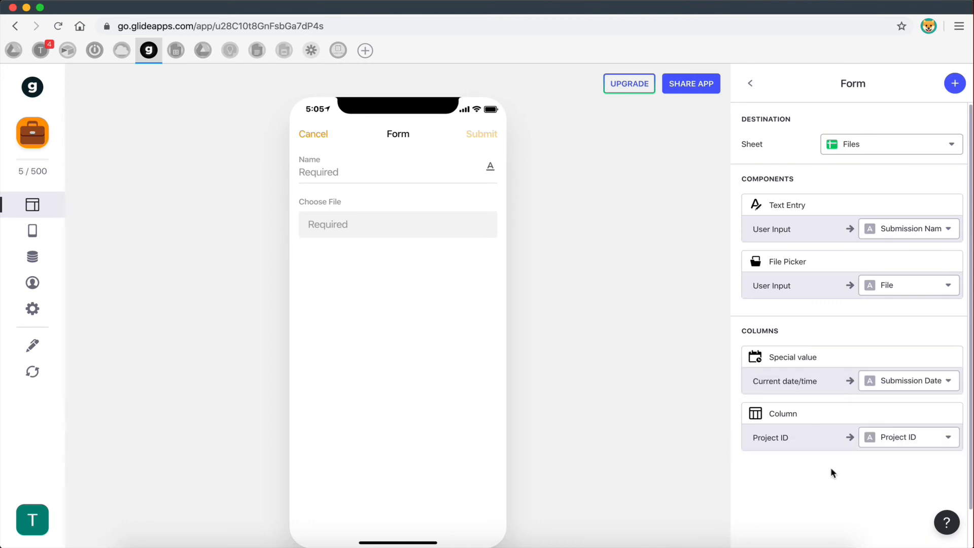
left_click(804, 436)
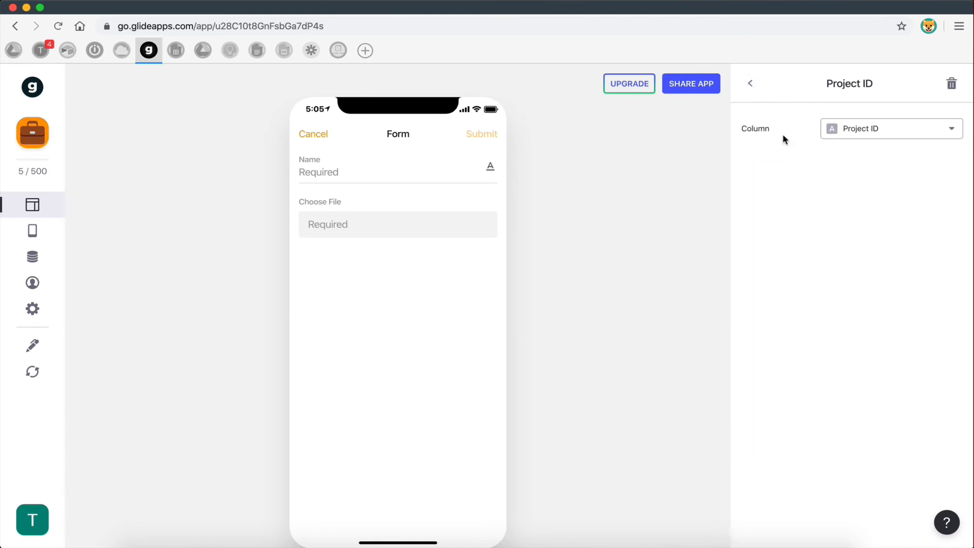
left_click(751, 84)
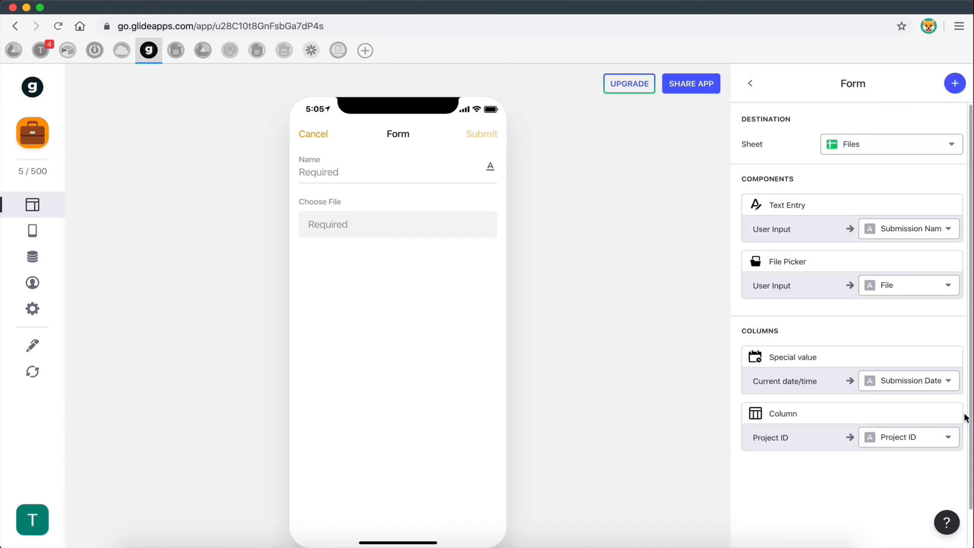
- Reopen the File Upload form and add the Project ID column value
left_click(954, 84)
scroll(825, 401, "down", 3)
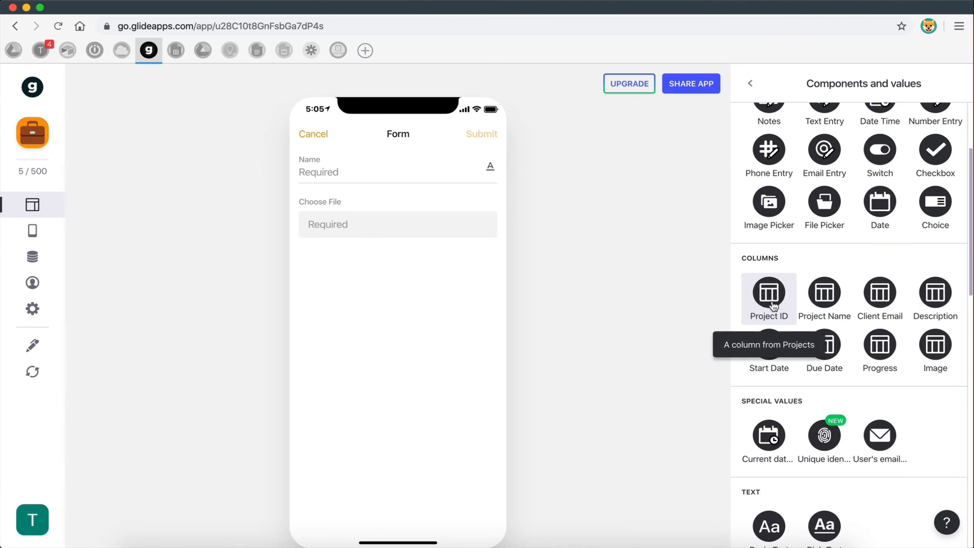
key("ctrl+Left")
key("ctrl+Right")
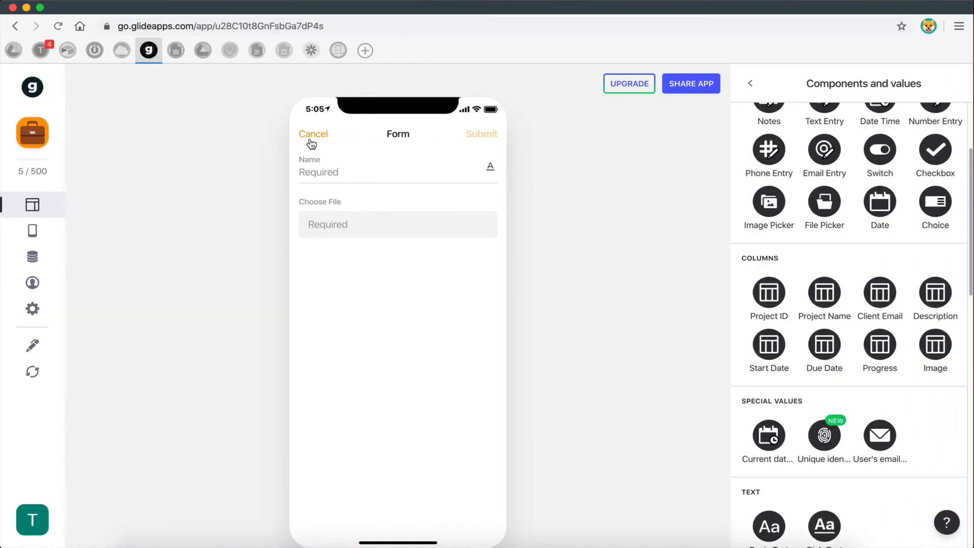
left_click(311, 143)
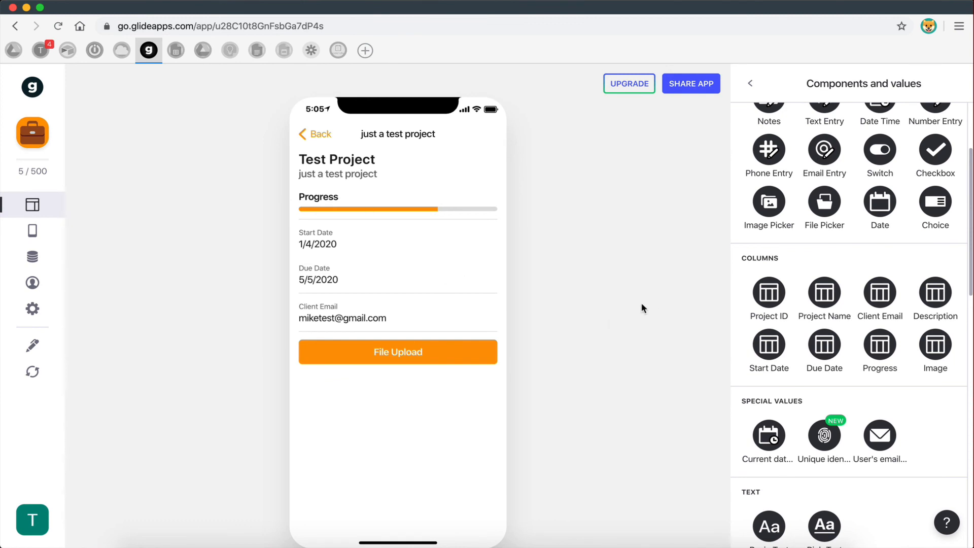
left_click(410, 361)
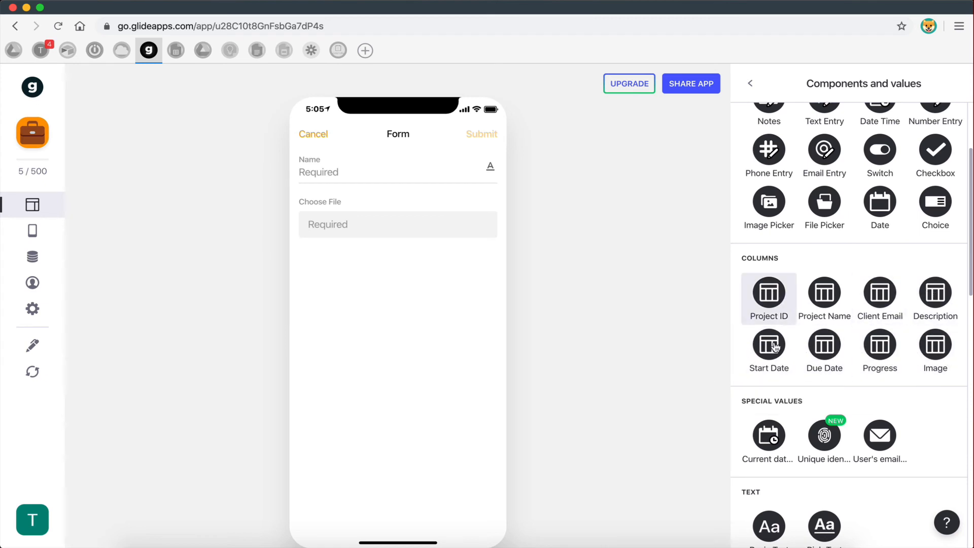
left_click(777, 298)
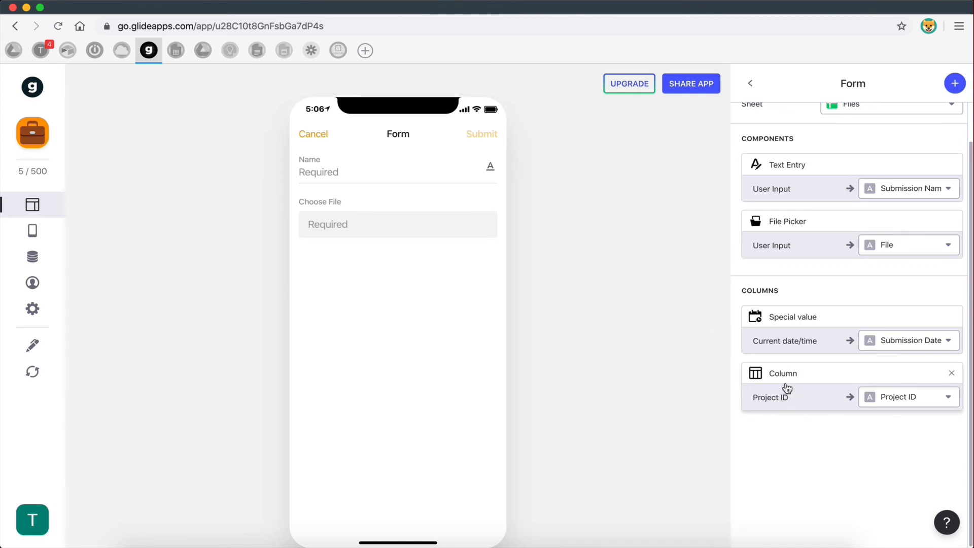
key("ctrl+Left")
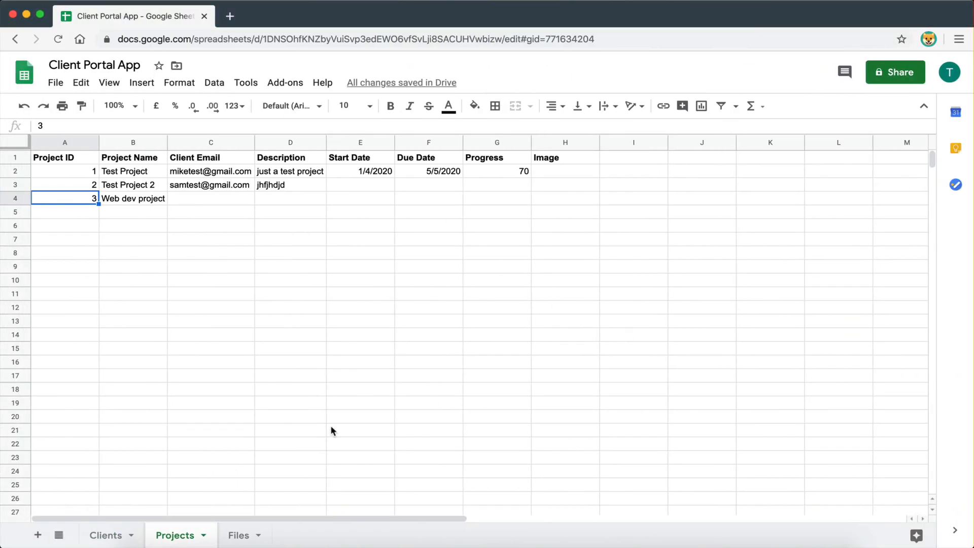
- Inspect the still-empty first data row of the Files sheet
left_click(238, 535)
left_click_drag(53, 172, 308, 172)
left_click(308, 173)
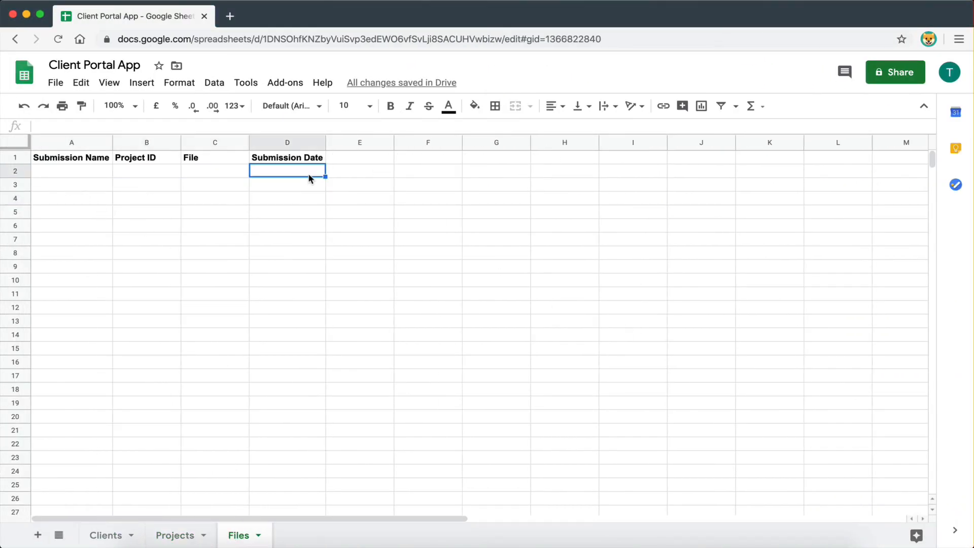
left_click(137, 172)
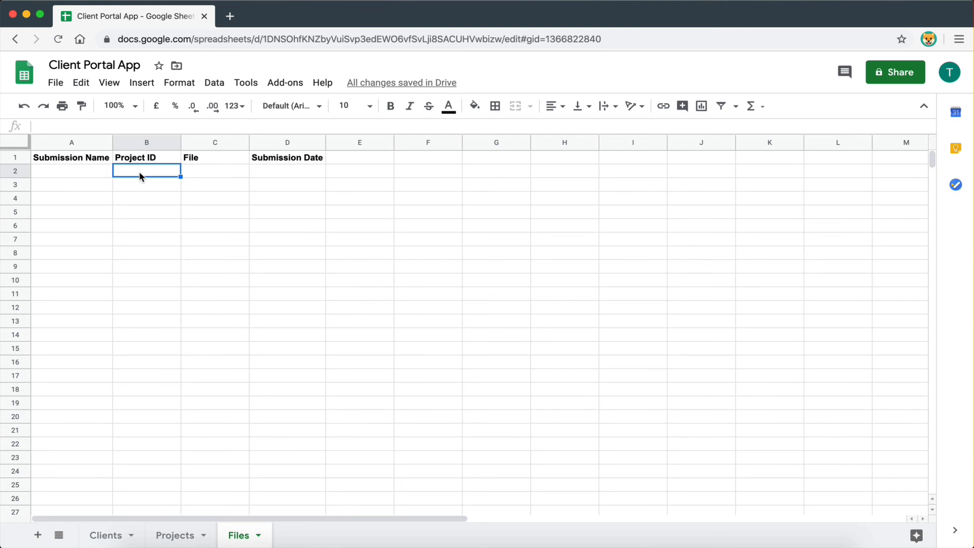
key("super+Tab")
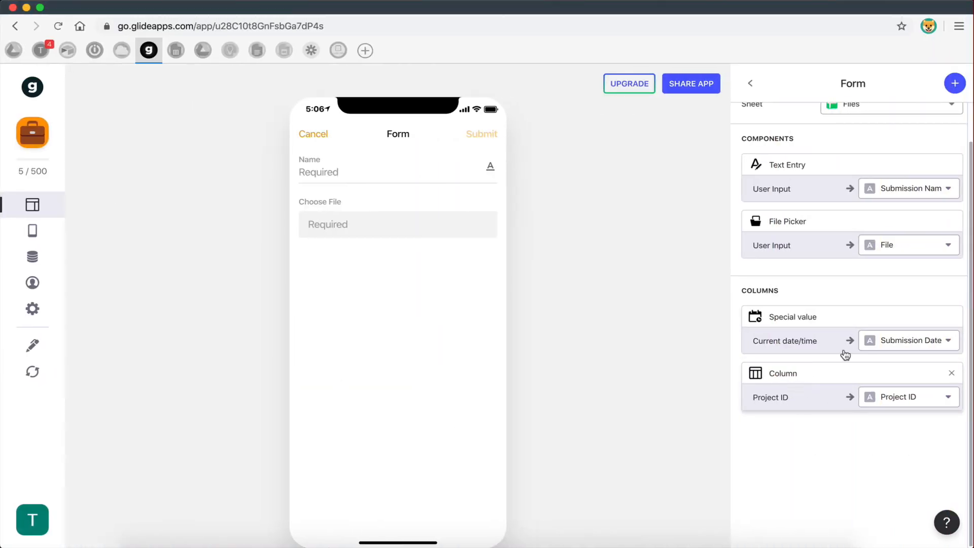
- Cancel the File Upload form to return to the Test Project detail screen
scroll(815, 191, "up", 2)
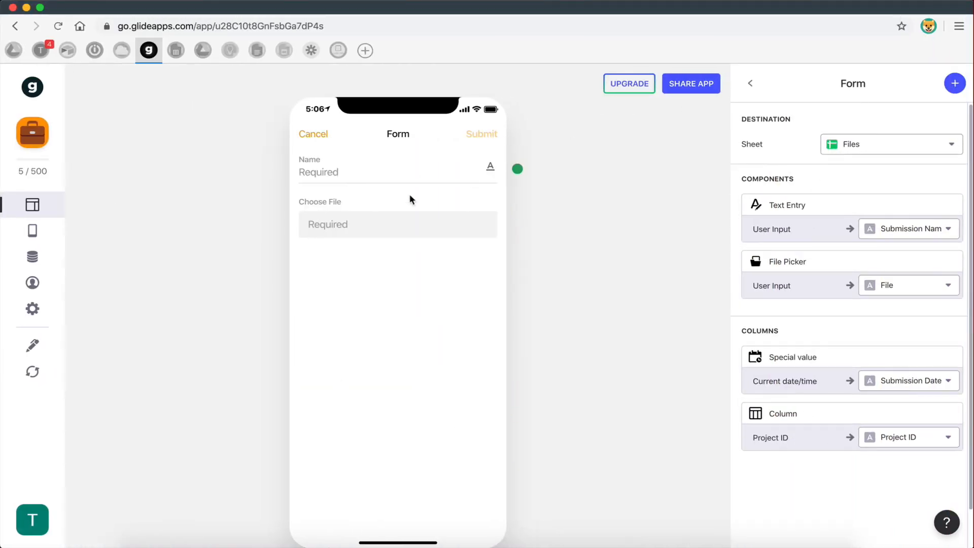
left_click(311, 135)
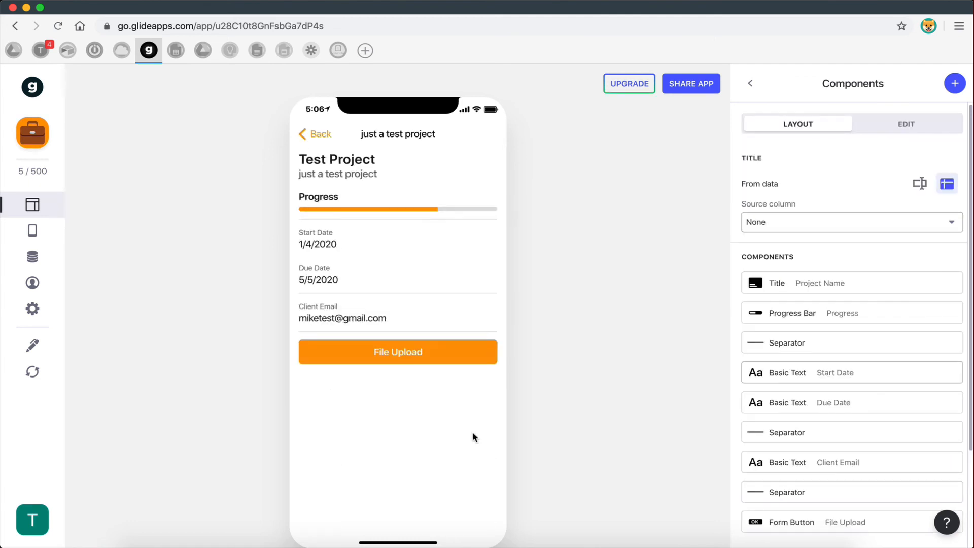
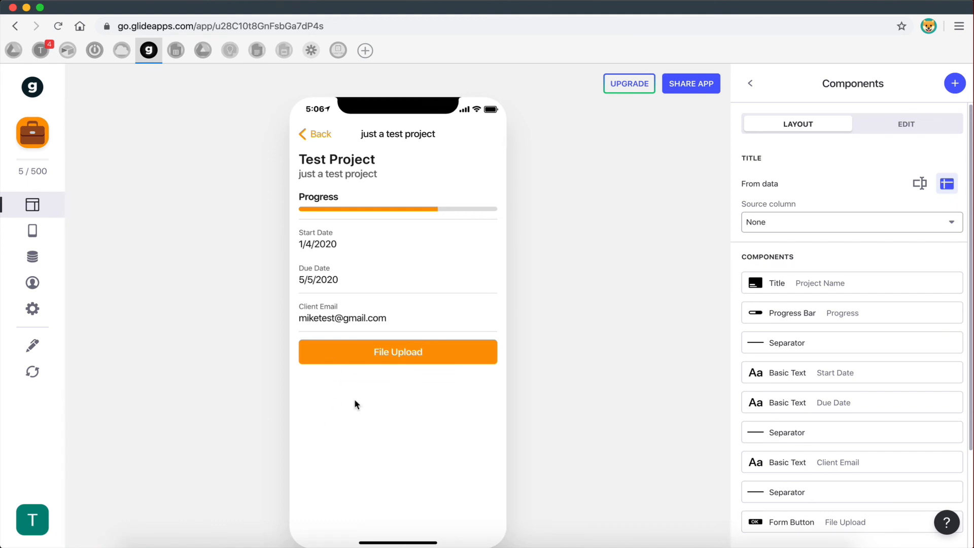
- Open the test project's detail screen and add a Separator below File Upload
left_click(750, 83)
left_click(450, 263)
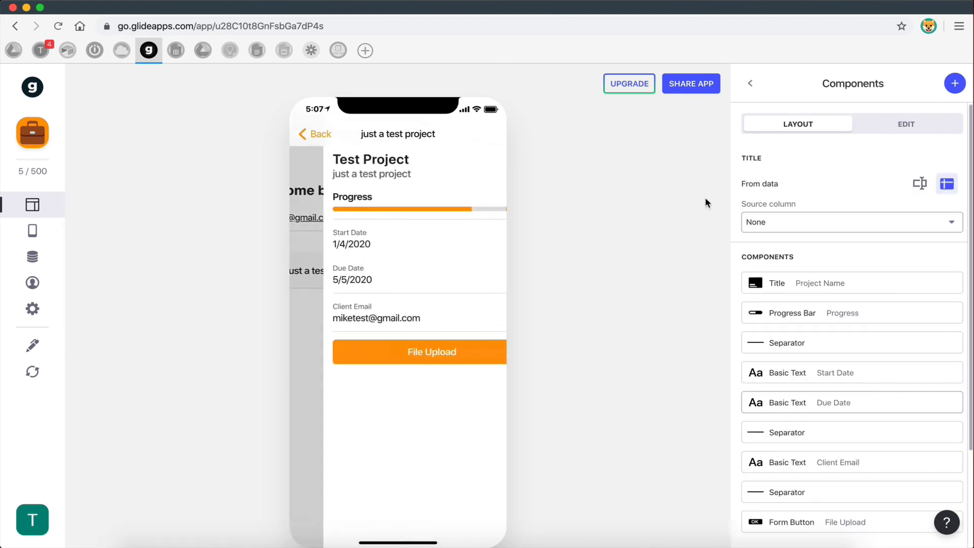
left_click(956, 84)
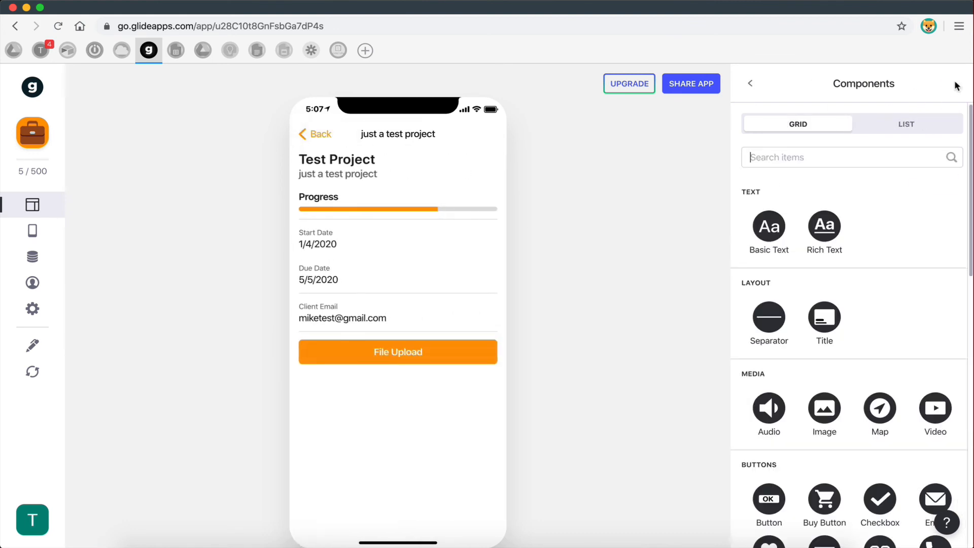
left_click(769, 317)
left_click(750, 83)
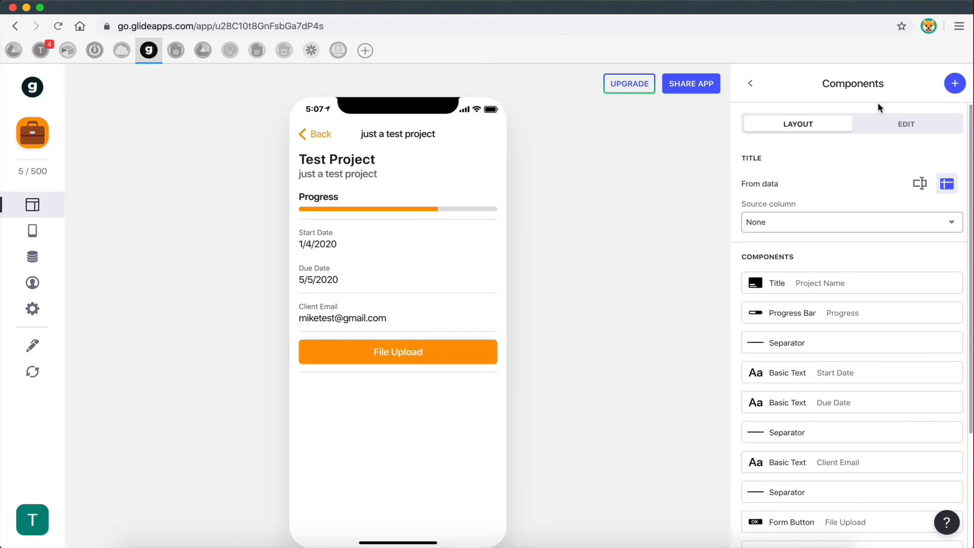
- Add a Comments component to the project screen with Project Name as its topic
left_click(953, 86)
scroll(788, 367, "down", 10)
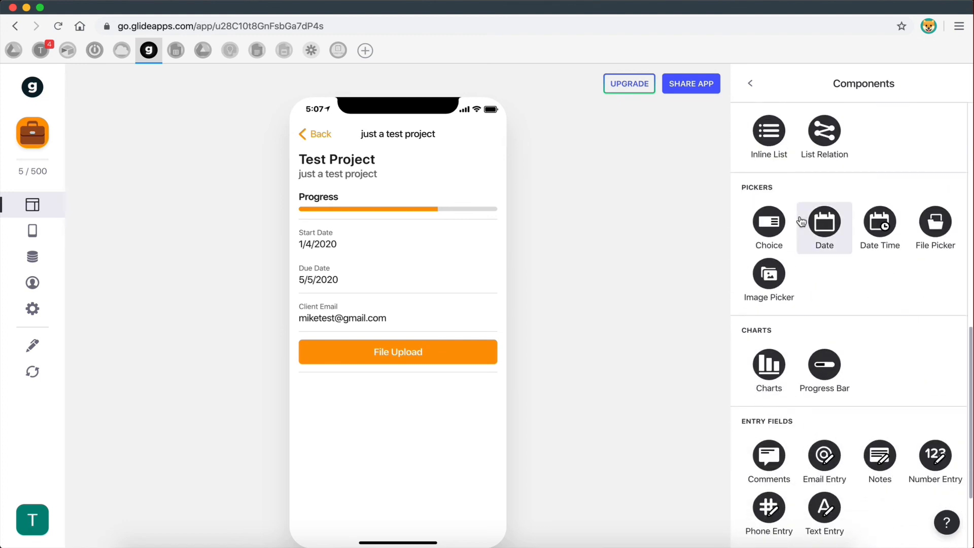
scroll(811, 239, "down", 2)
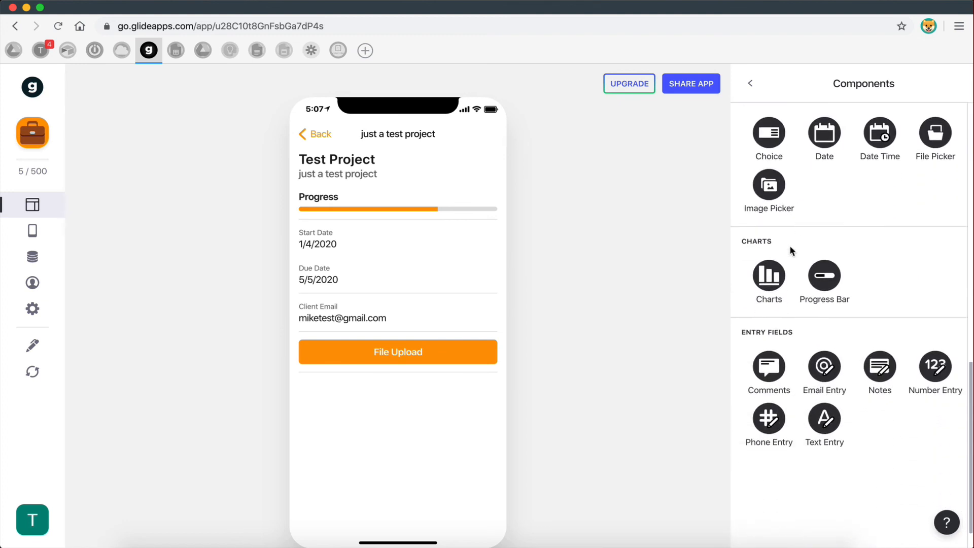
left_click(771, 366)
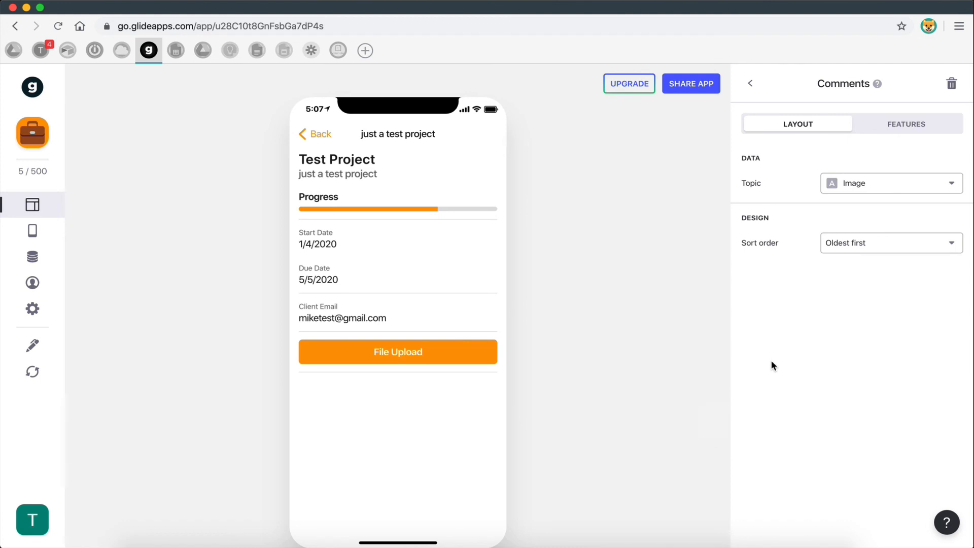
left_click(857, 187)
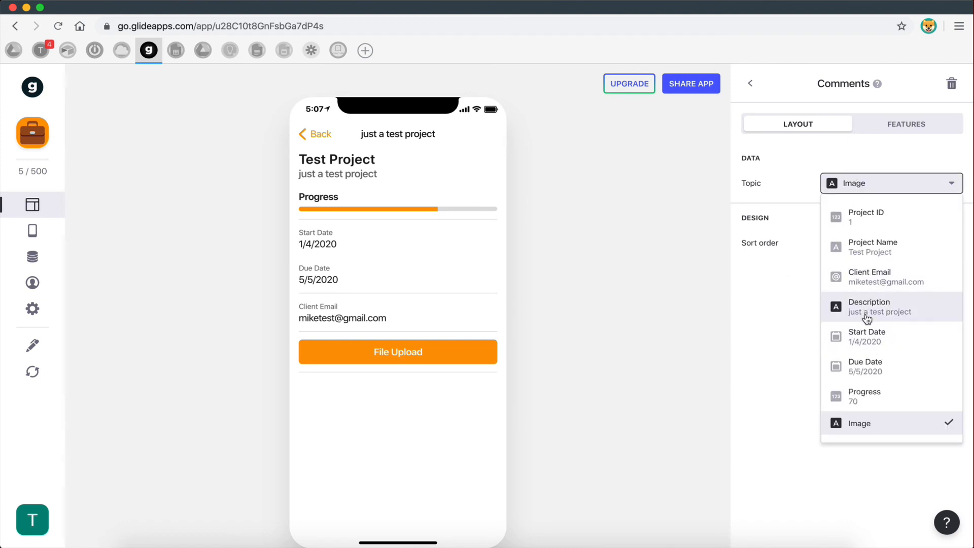
left_click(868, 251)
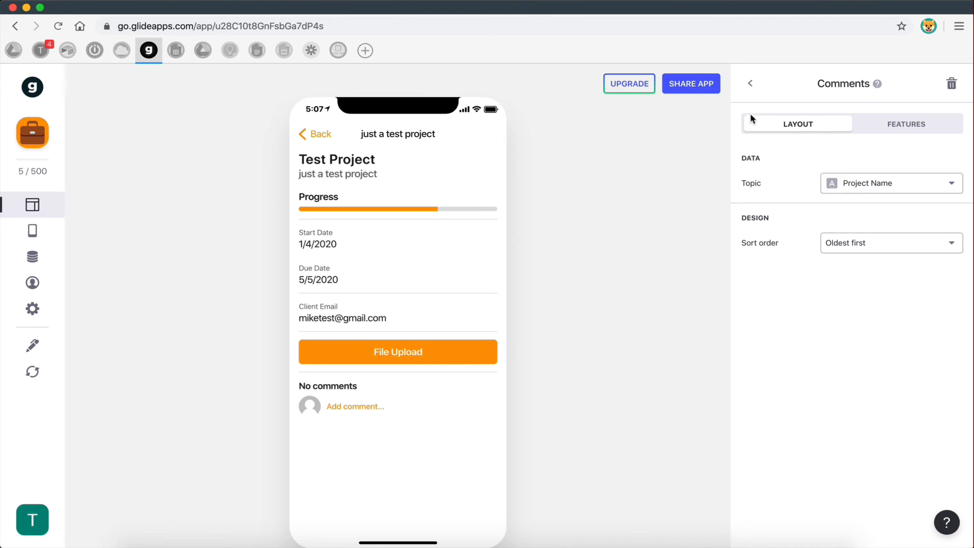
left_click(750, 84)
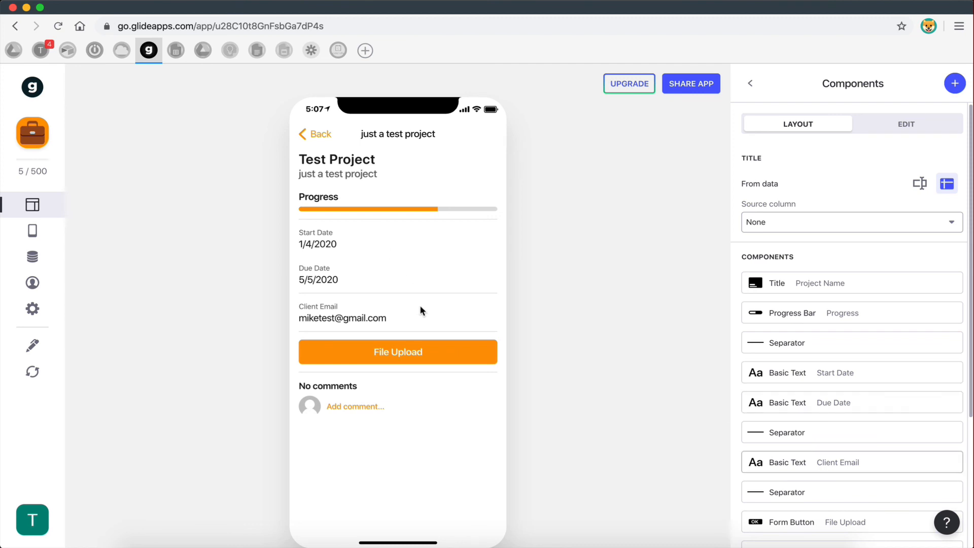
- Return the preview to Dashboard, check the reference screenshots, then switch to the Client Portal spreadsheet
left_click(321, 136)
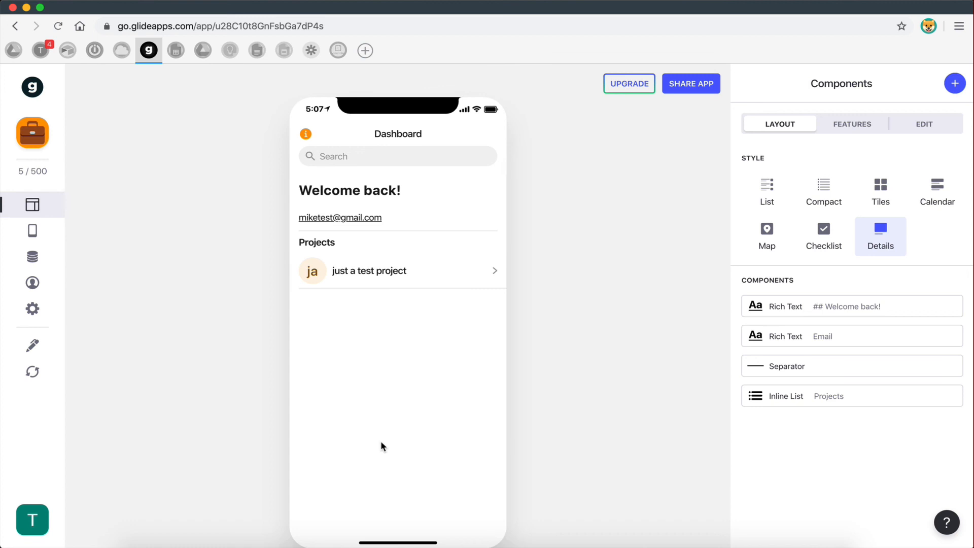
key("ctrl+Right")
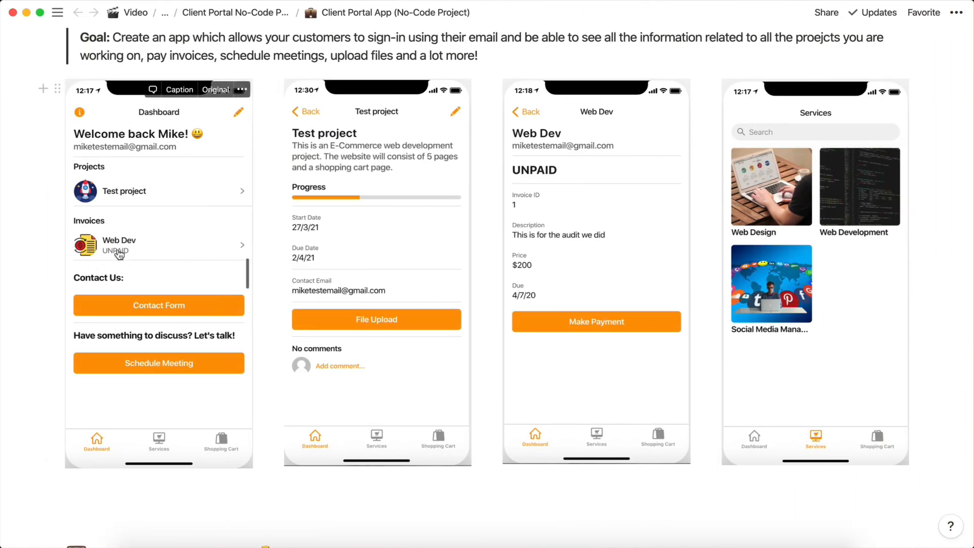
key("ctrl+Left")
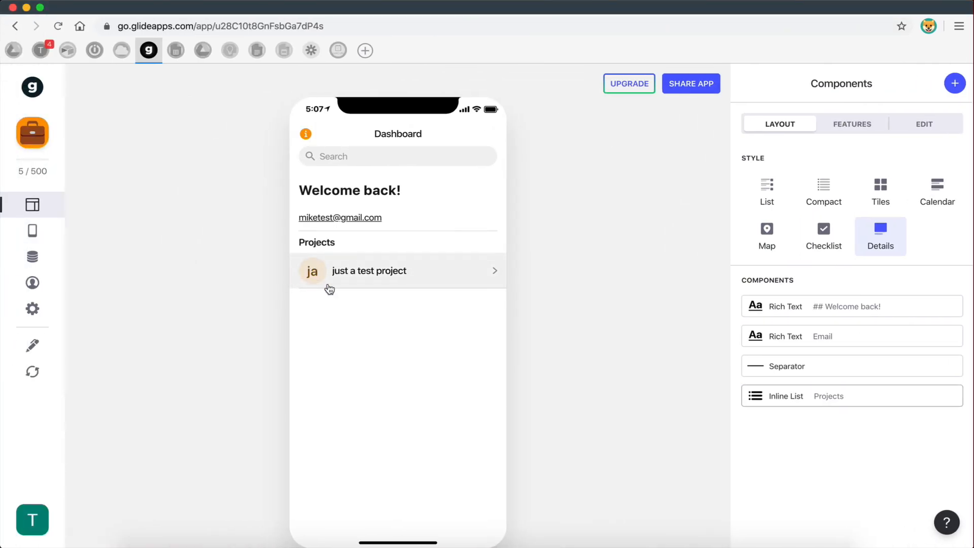
key("ctrl+Left")
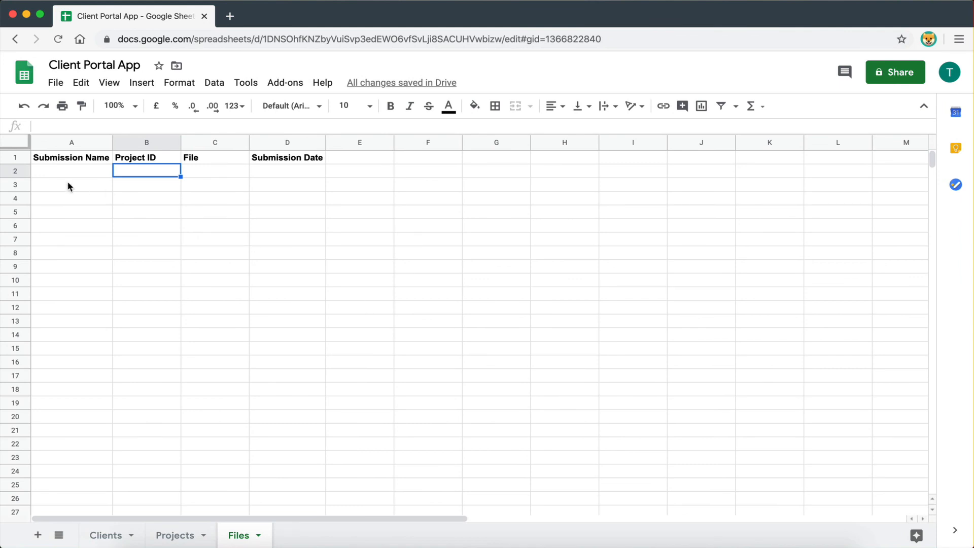
- Show the Projects sheet and select the empty Image cells H2 through H7
left_click(178, 535)
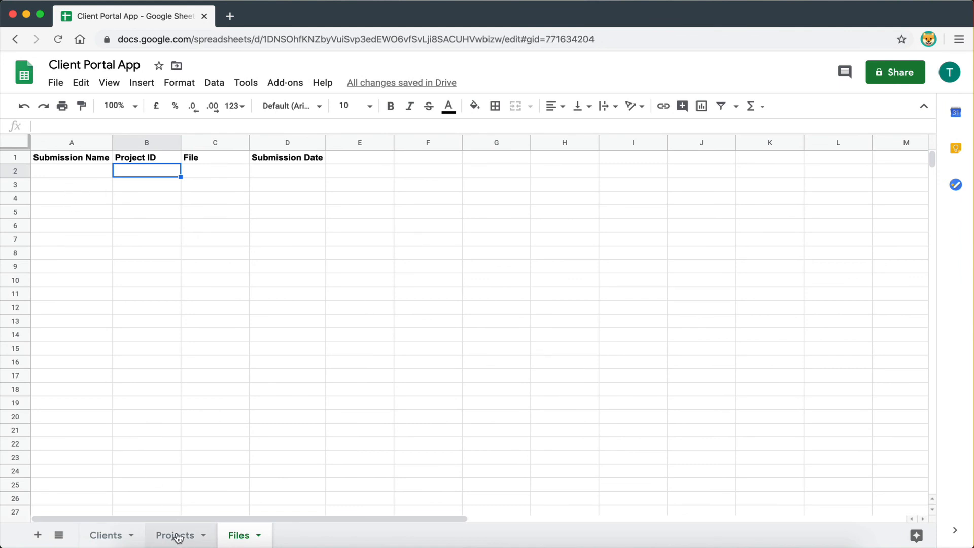
left_click(533, 243)
left_click_drag(557, 172, 553, 246)
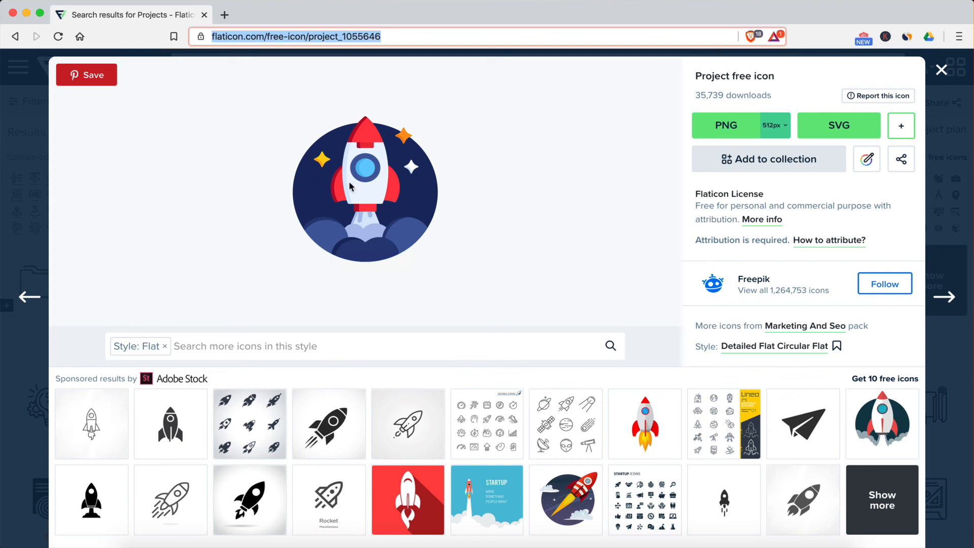
- Browse the Flaticon rocket results and open the flat circular rocket icon's details
left_click(174, 145)
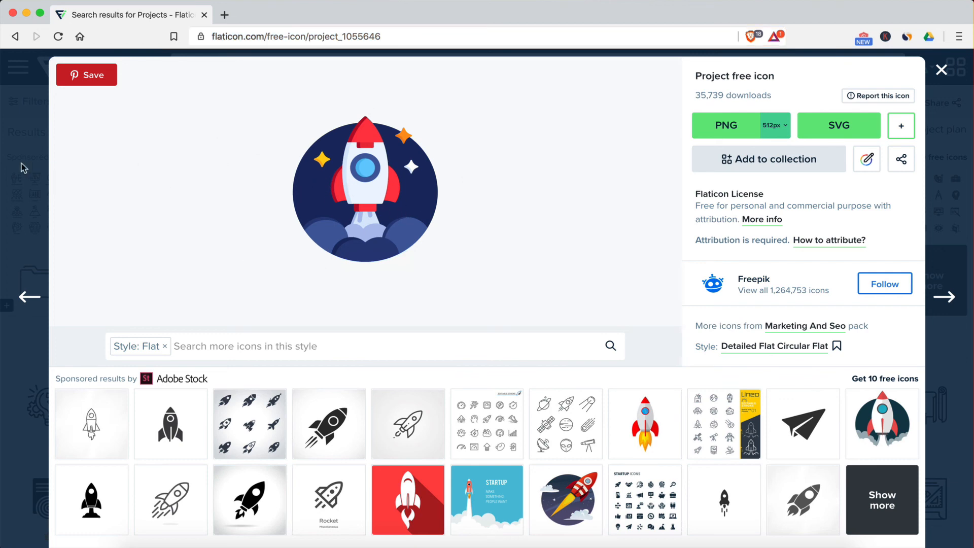
left_click(947, 74)
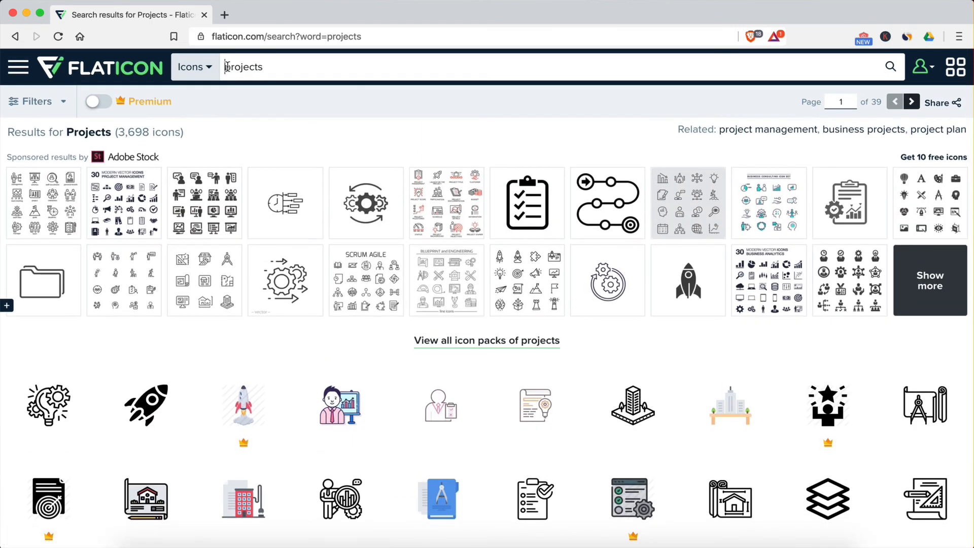
scroll(243, 329, "down", 3)
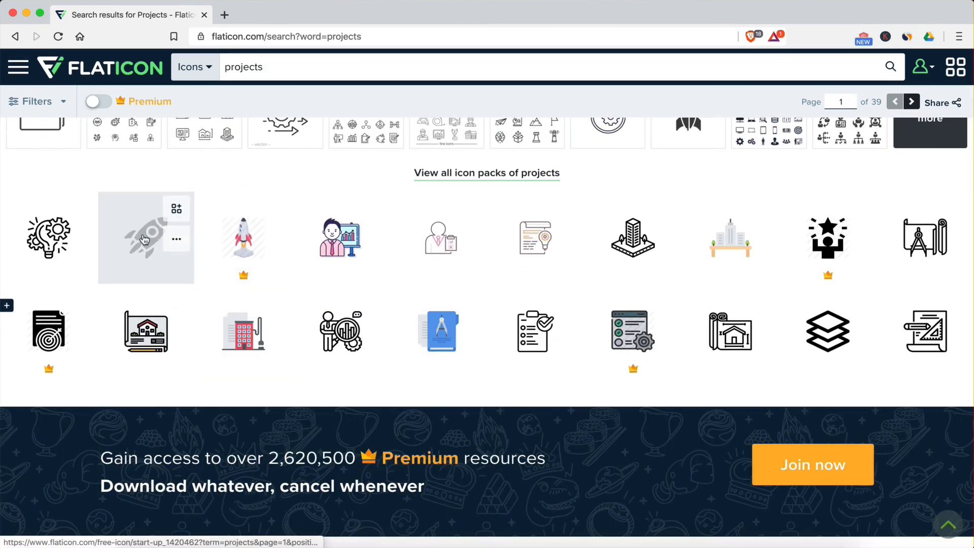
left_click(151, 241)
scroll(404, 378, "down", 3)
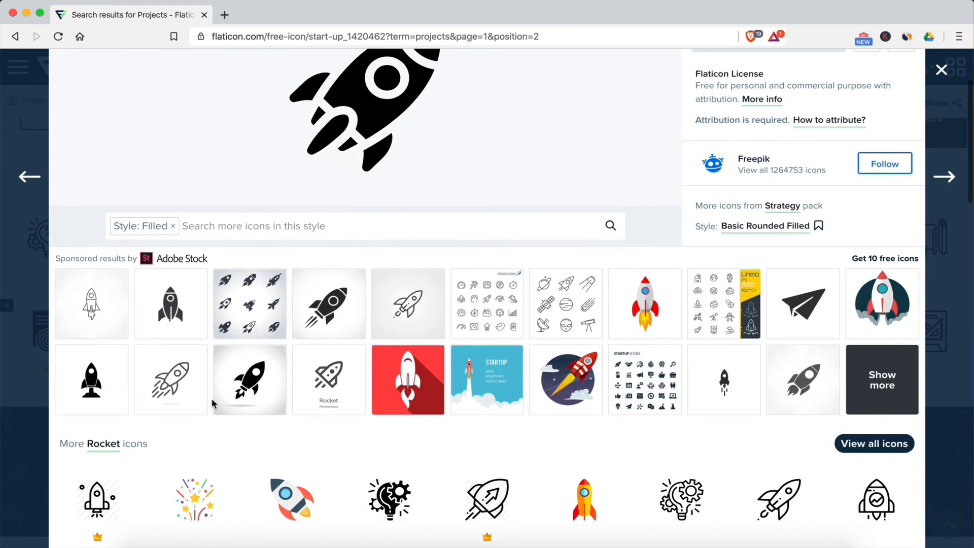
scroll(211, 398, "down", 10)
scroll(212, 393, "up", 9)
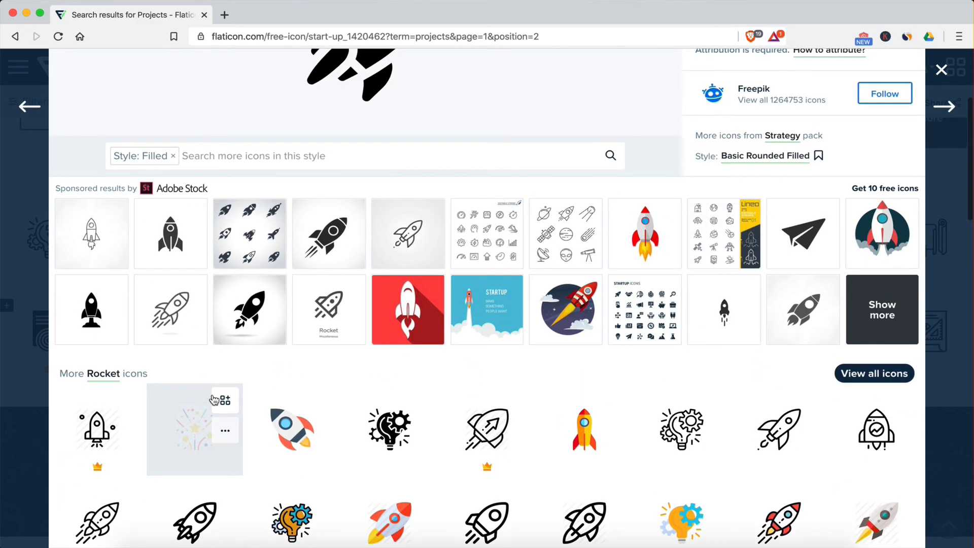
scroll(212, 396, "down", 3)
left_click(682, 438)
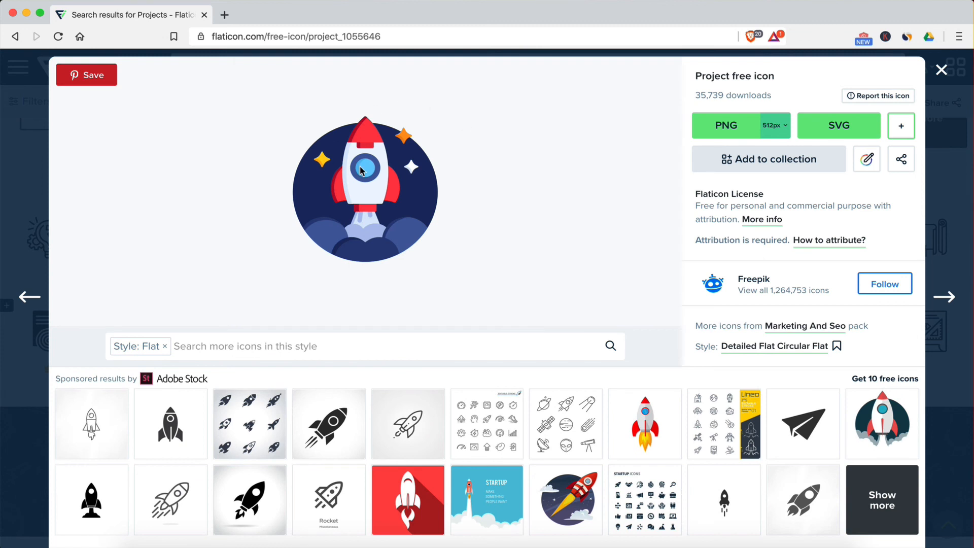
- Open the rocket image in its own tab and select its full SVG address
right_click(350, 215)
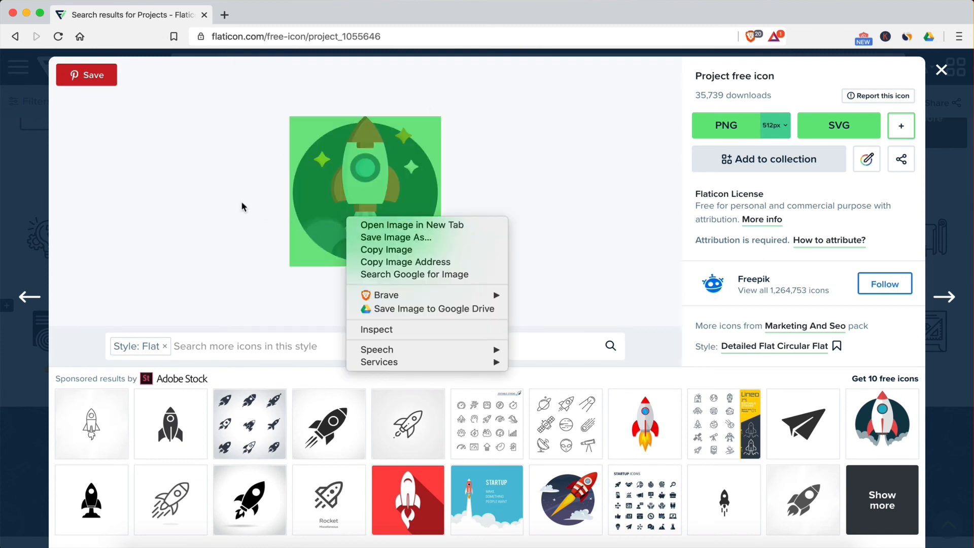
key("Escape")
right_click(338, 200)
left_click(363, 201)
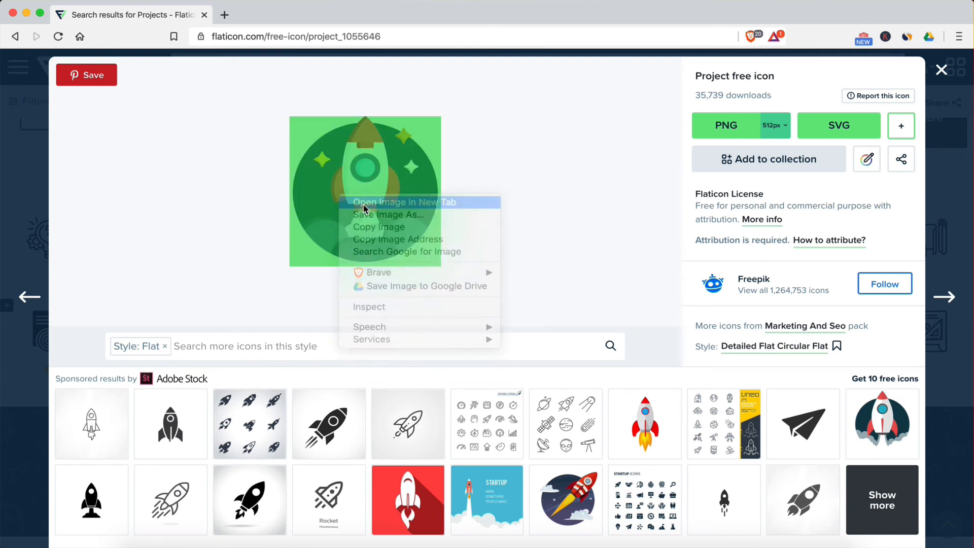
left_click(261, 20)
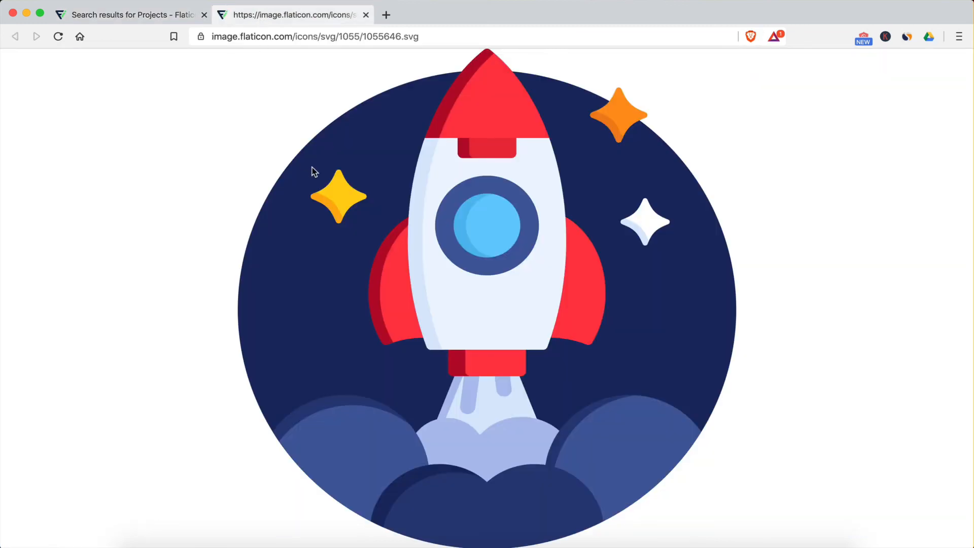
left_click(413, 34)
key("super+c")
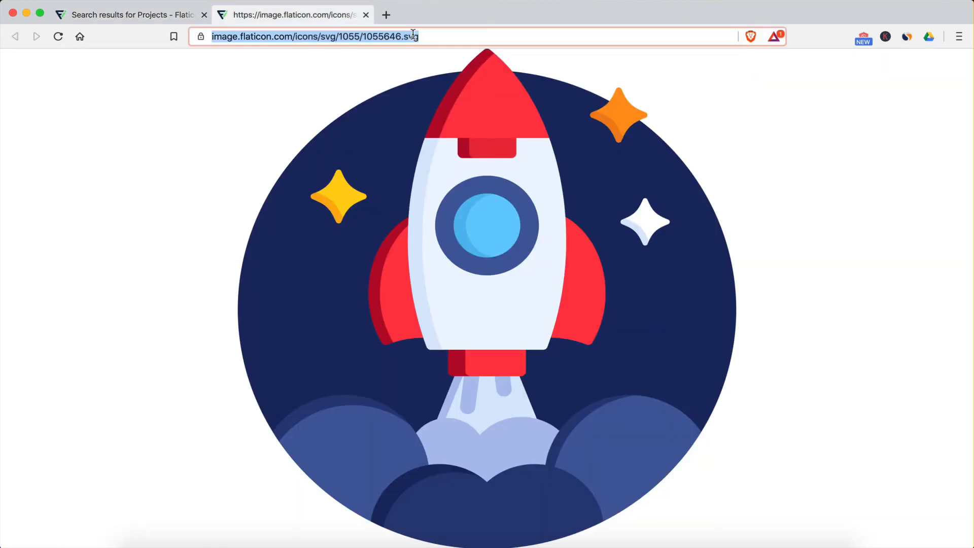
- Paste the rocket SVG address into cell H2 and widen column H to fit
key("ctrl+Right")
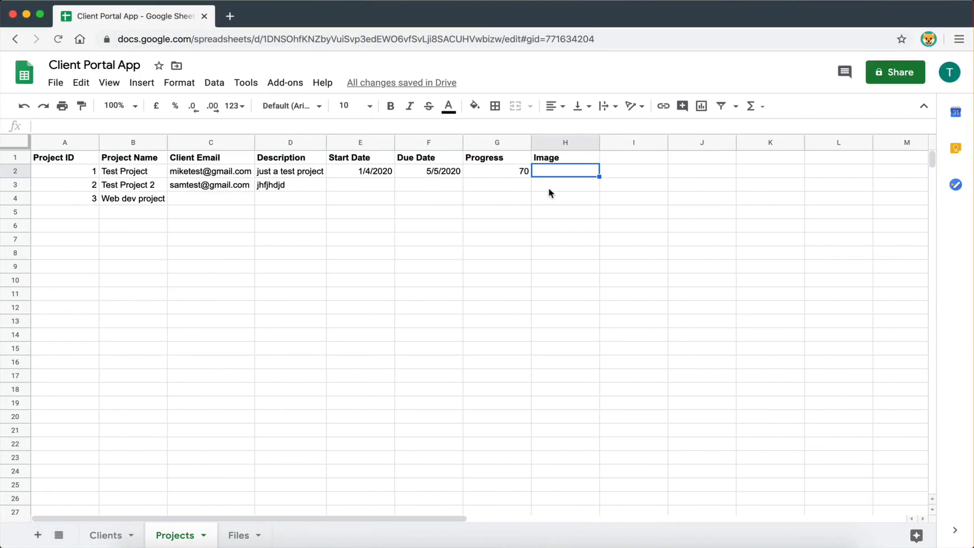
key("super+v")
left_click(563, 257)
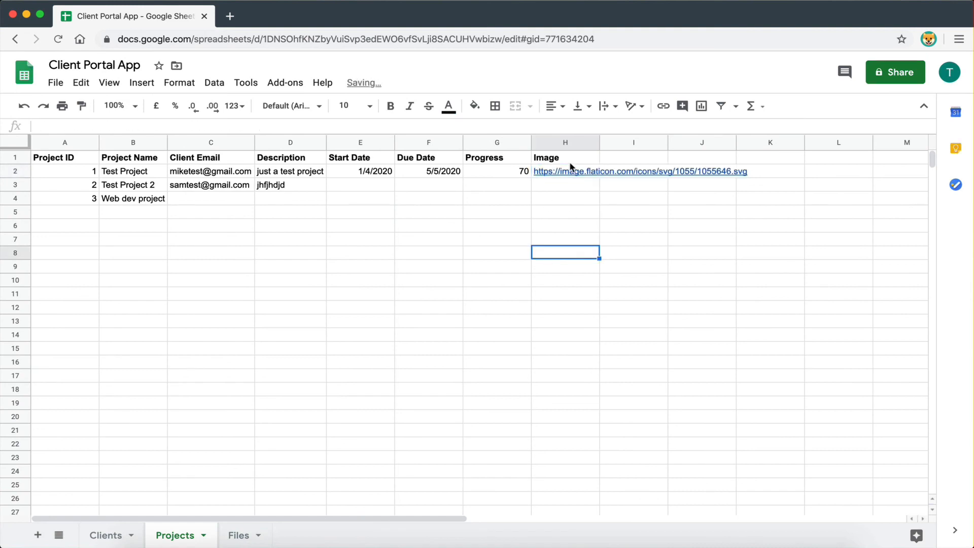
double_click(599, 142)
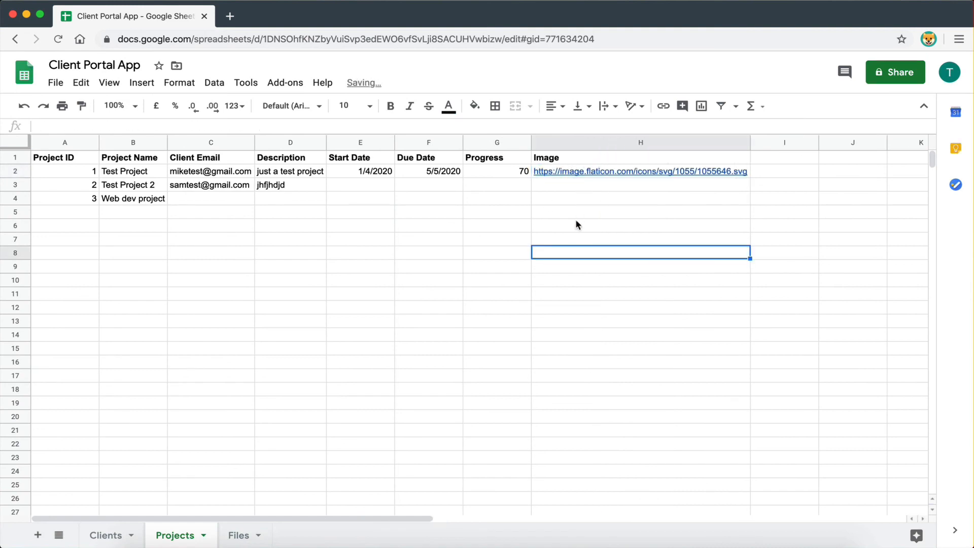
key("ctrl+Right")
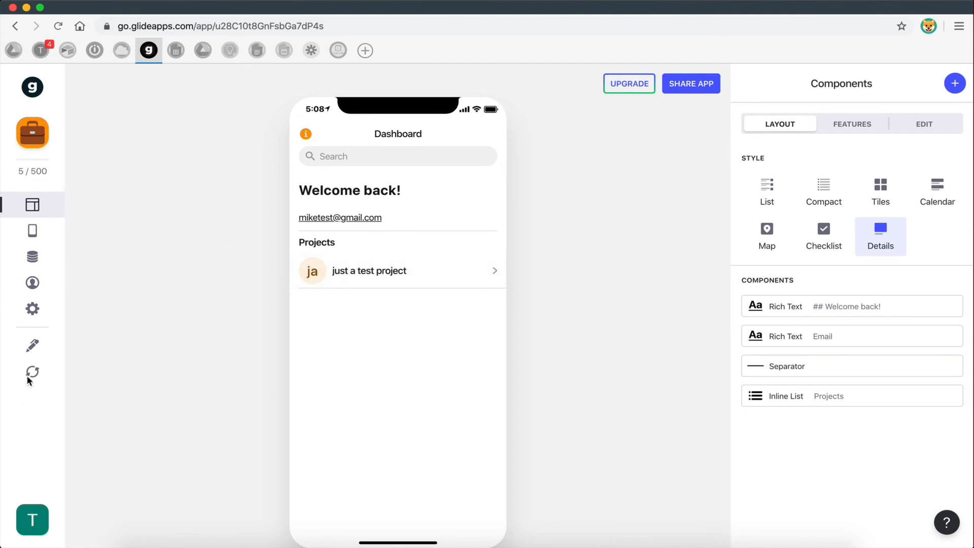
- Reload the sheet data and set the Projects list's image to the Image column
left_click(33, 373)
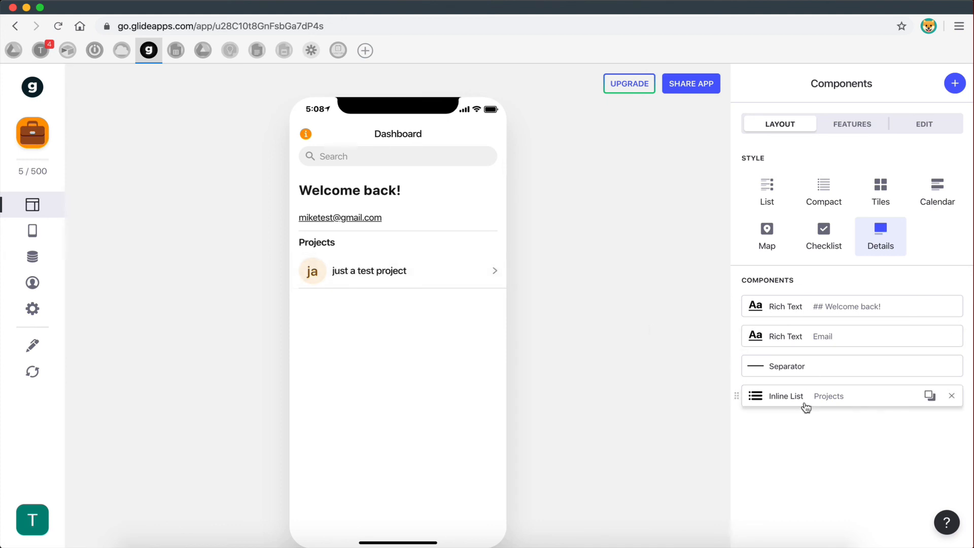
left_click(787, 397)
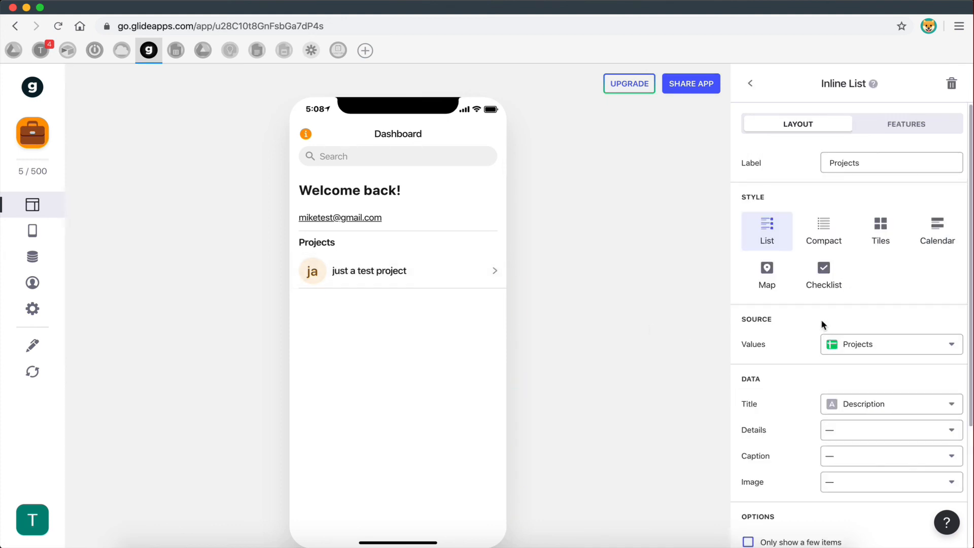
scroll(782, 398, "down", 2)
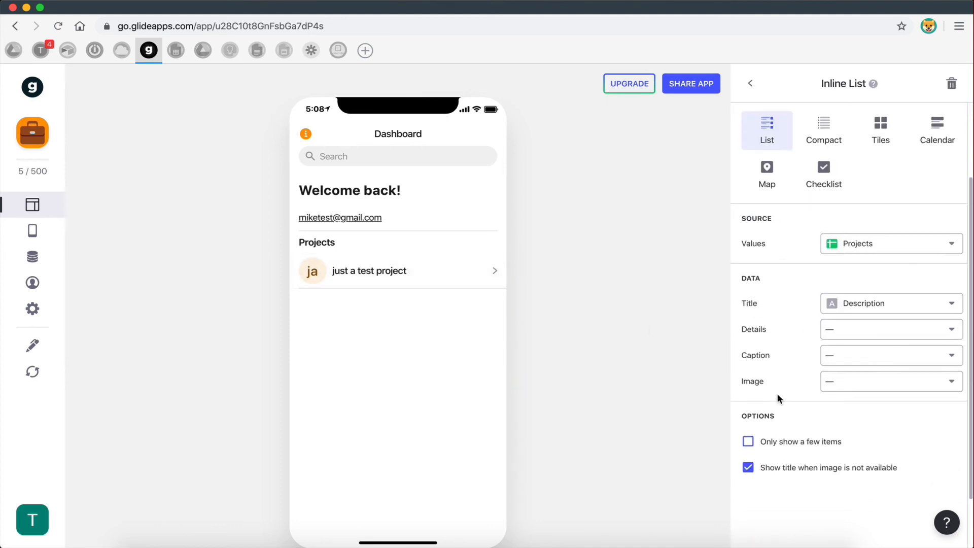
left_click(850, 384)
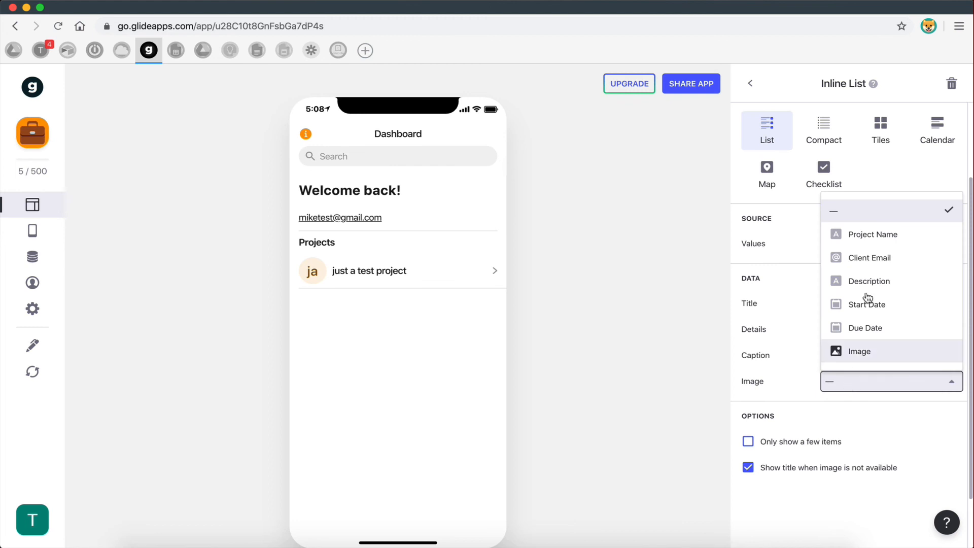
left_click(855, 353)
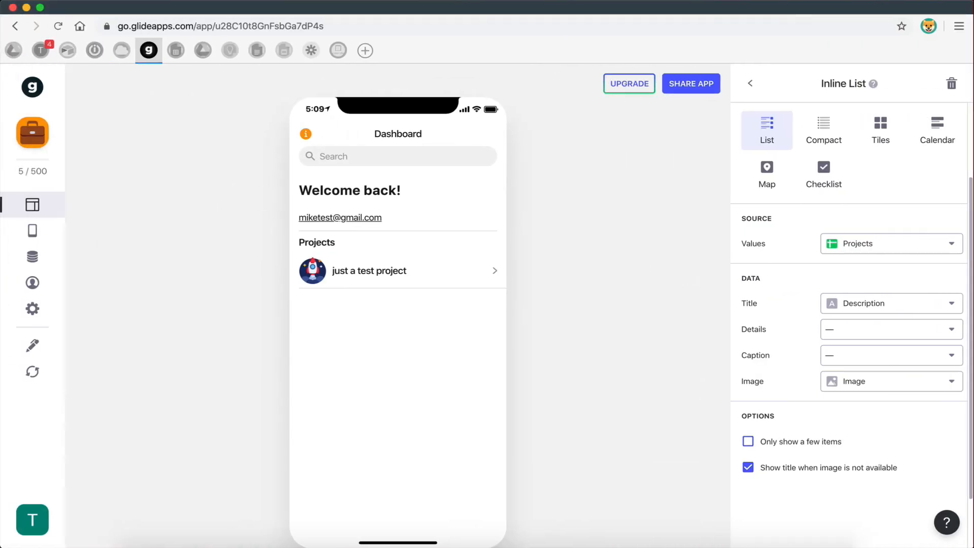
left_click(528, 5)
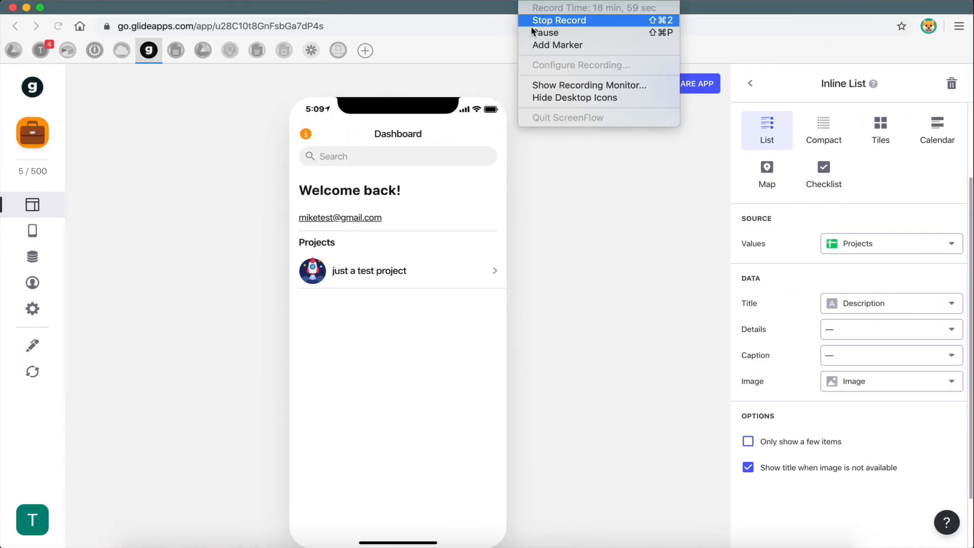